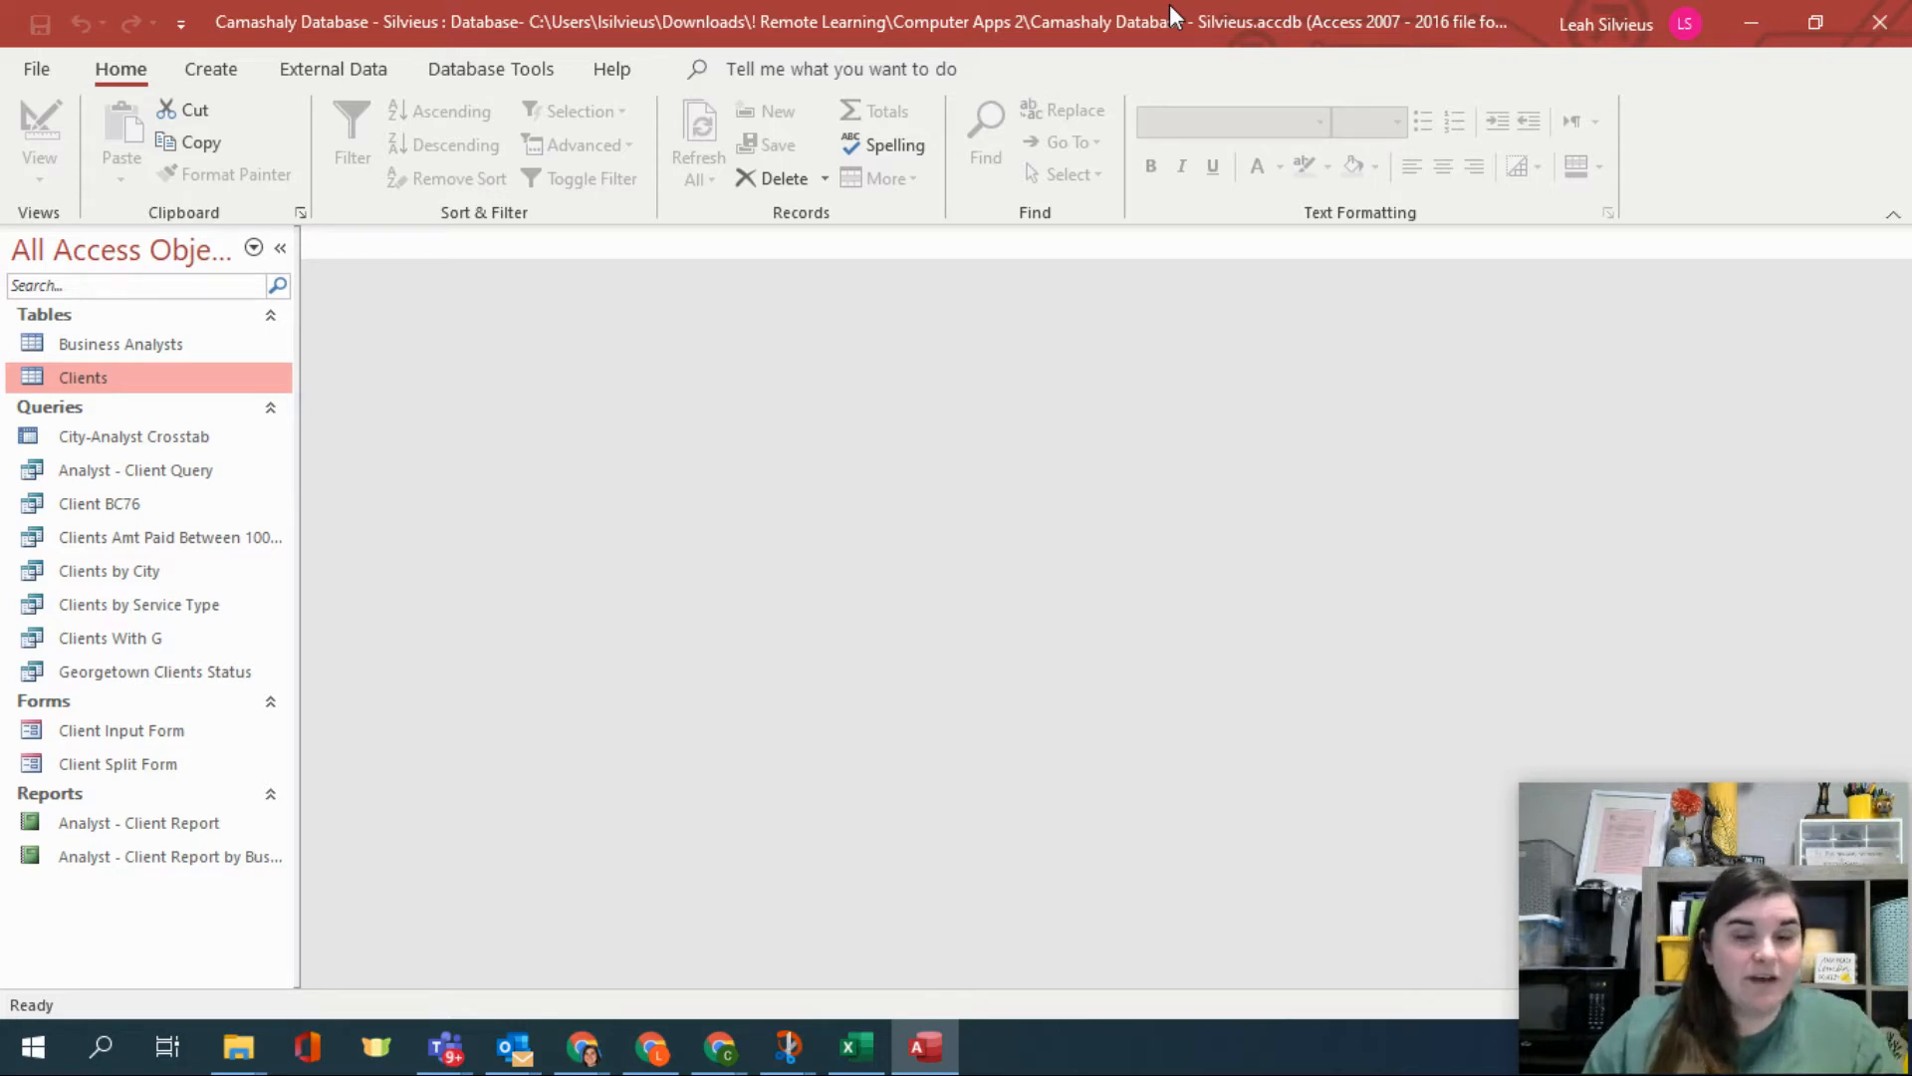
# Start a Report Wizard report on the Clients table and add the Client Number, Name and Client Type fields.
pyautogui.click(210, 69)
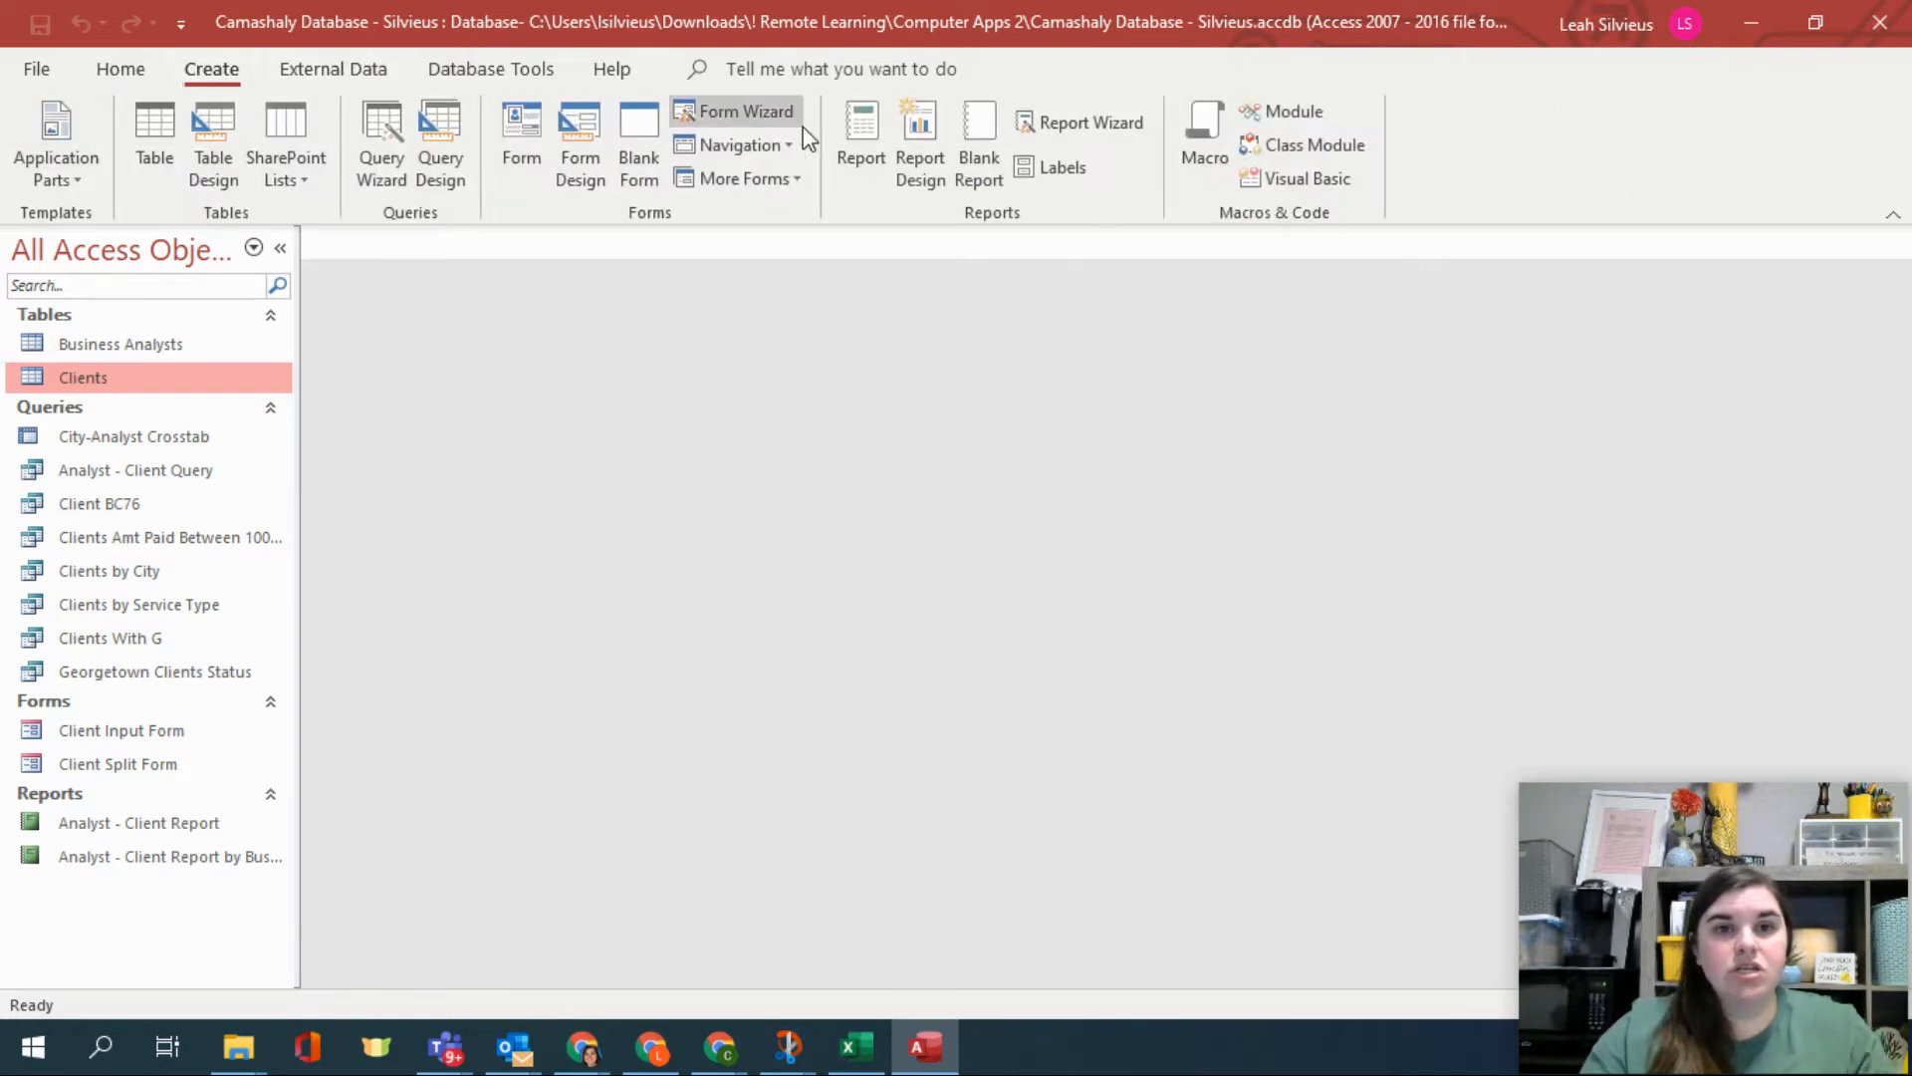
pyautogui.click(1108, 126)
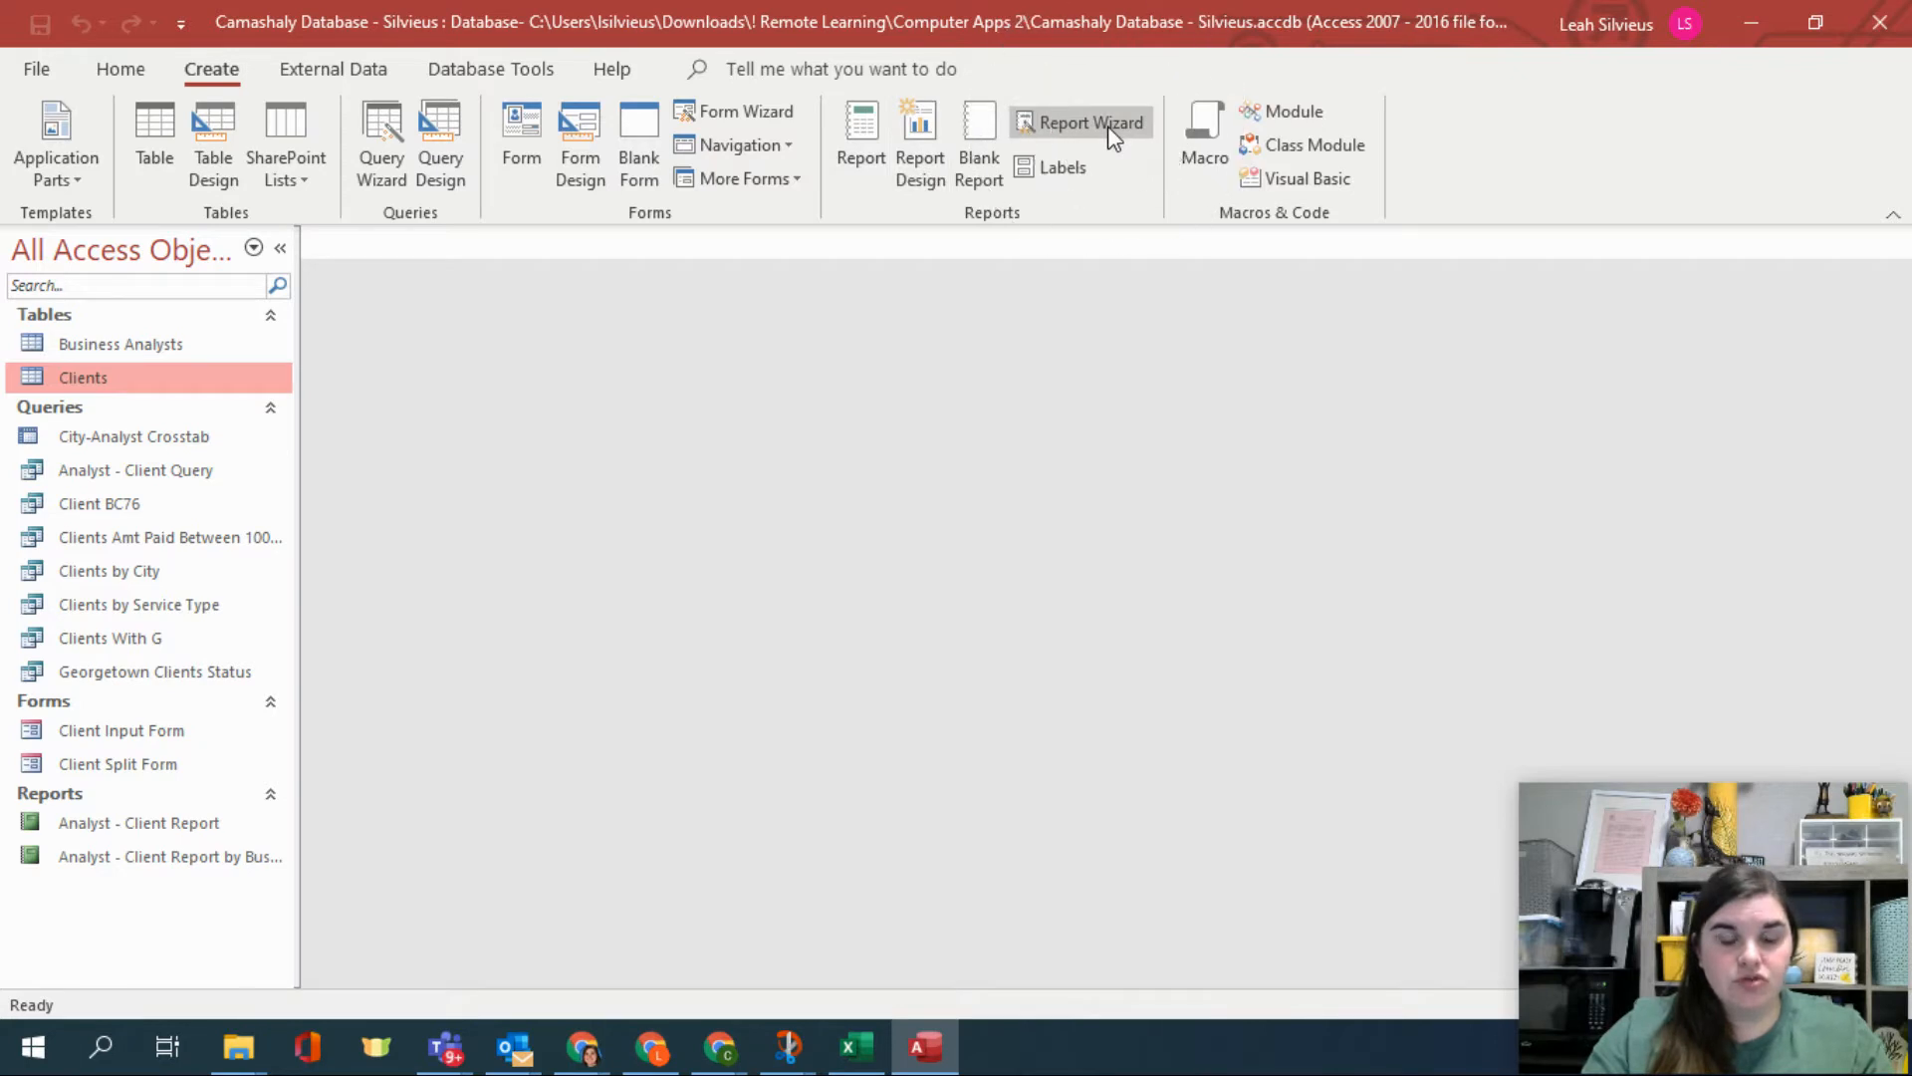
pyautogui.click(1108, 125)
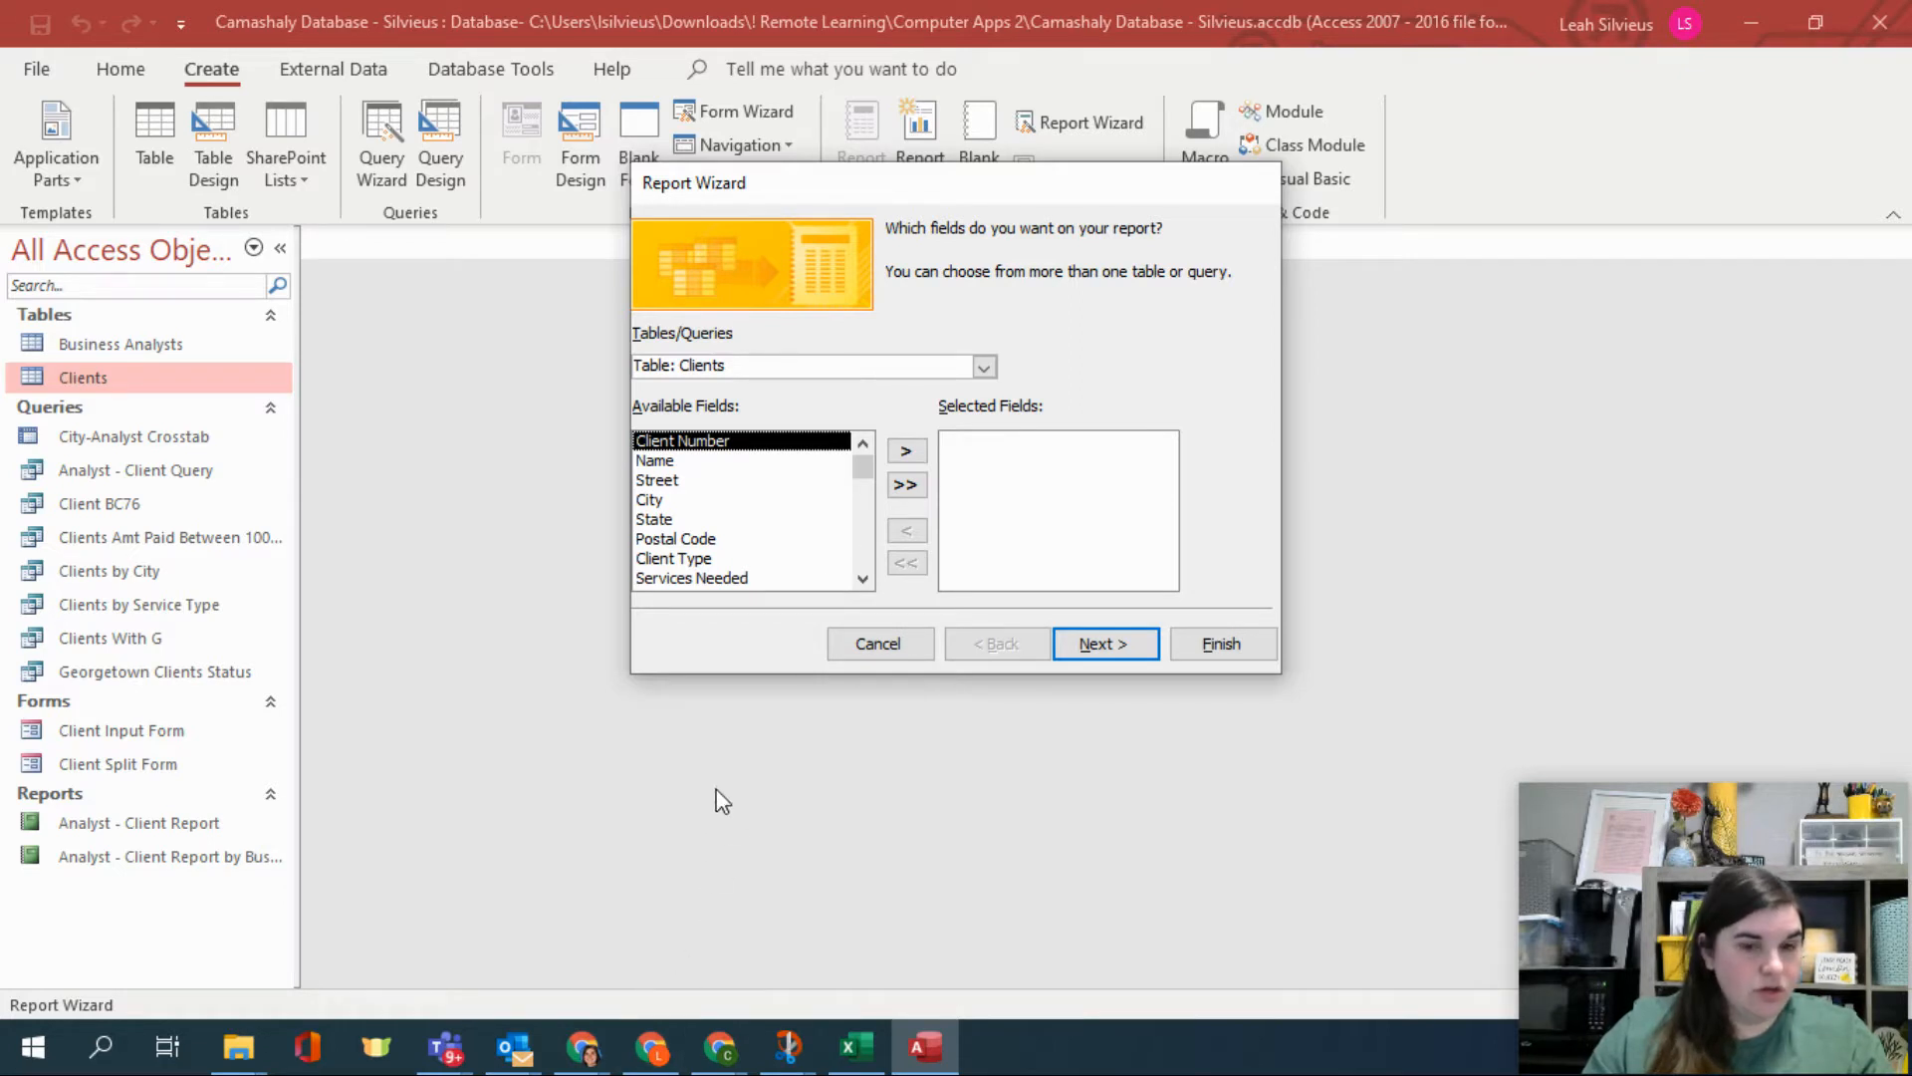
pyautogui.scroll(-1, 768, 575)
pyautogui.scroll(1, 768, 576)
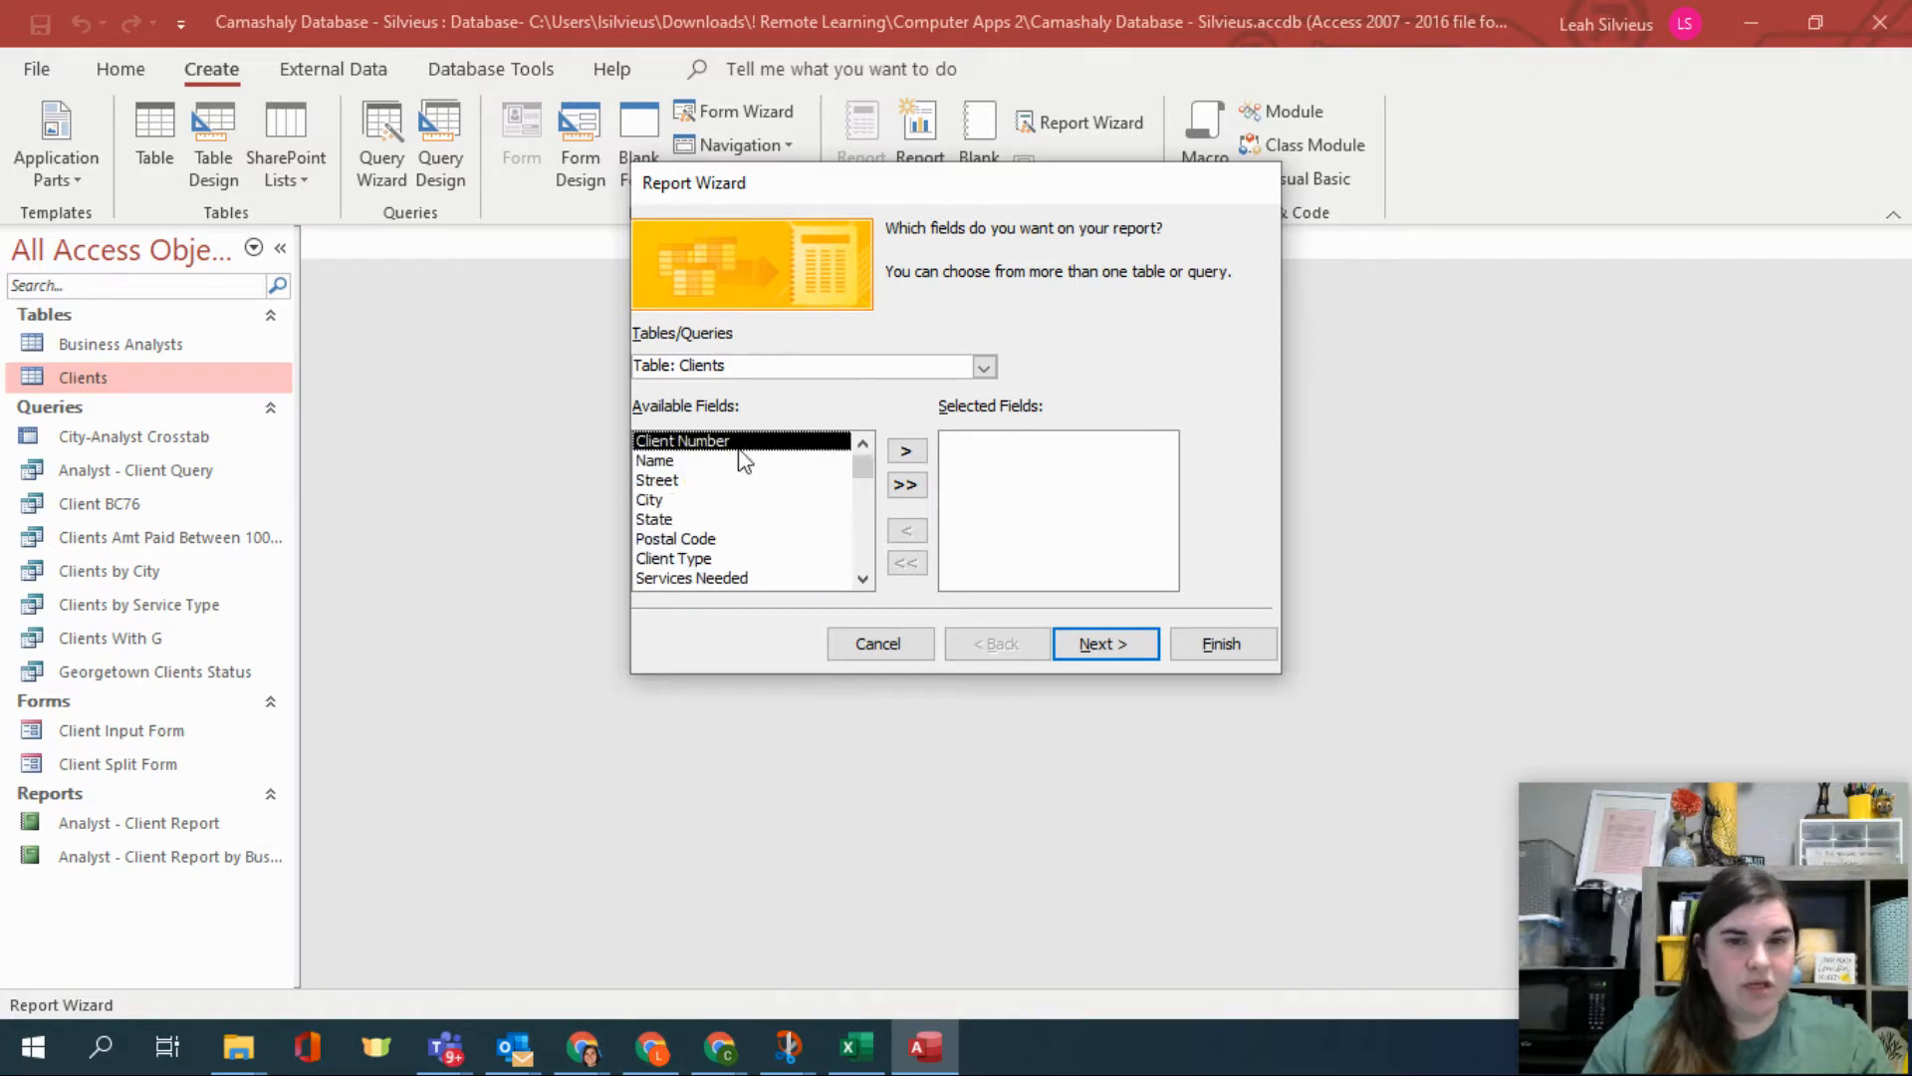
pyautogui.click(909, 453)
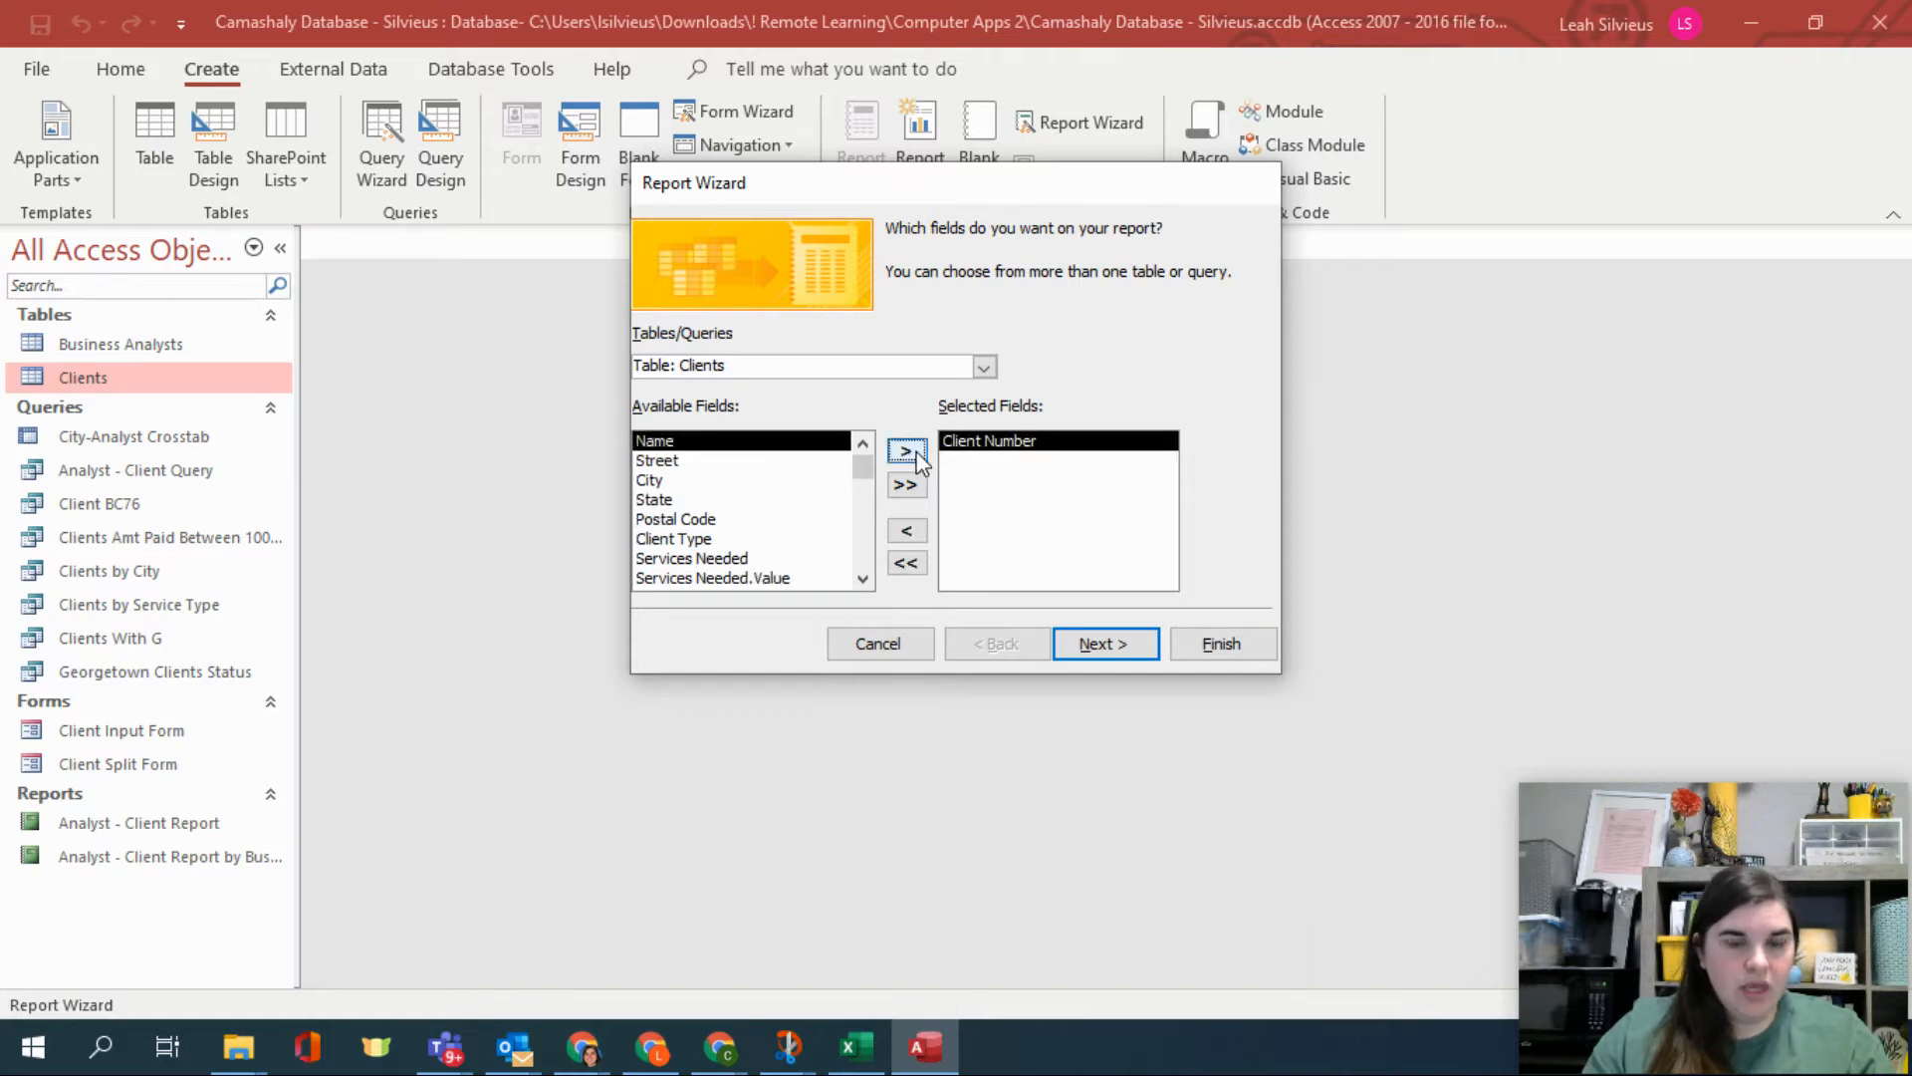
pyautogui.click(908, 453)
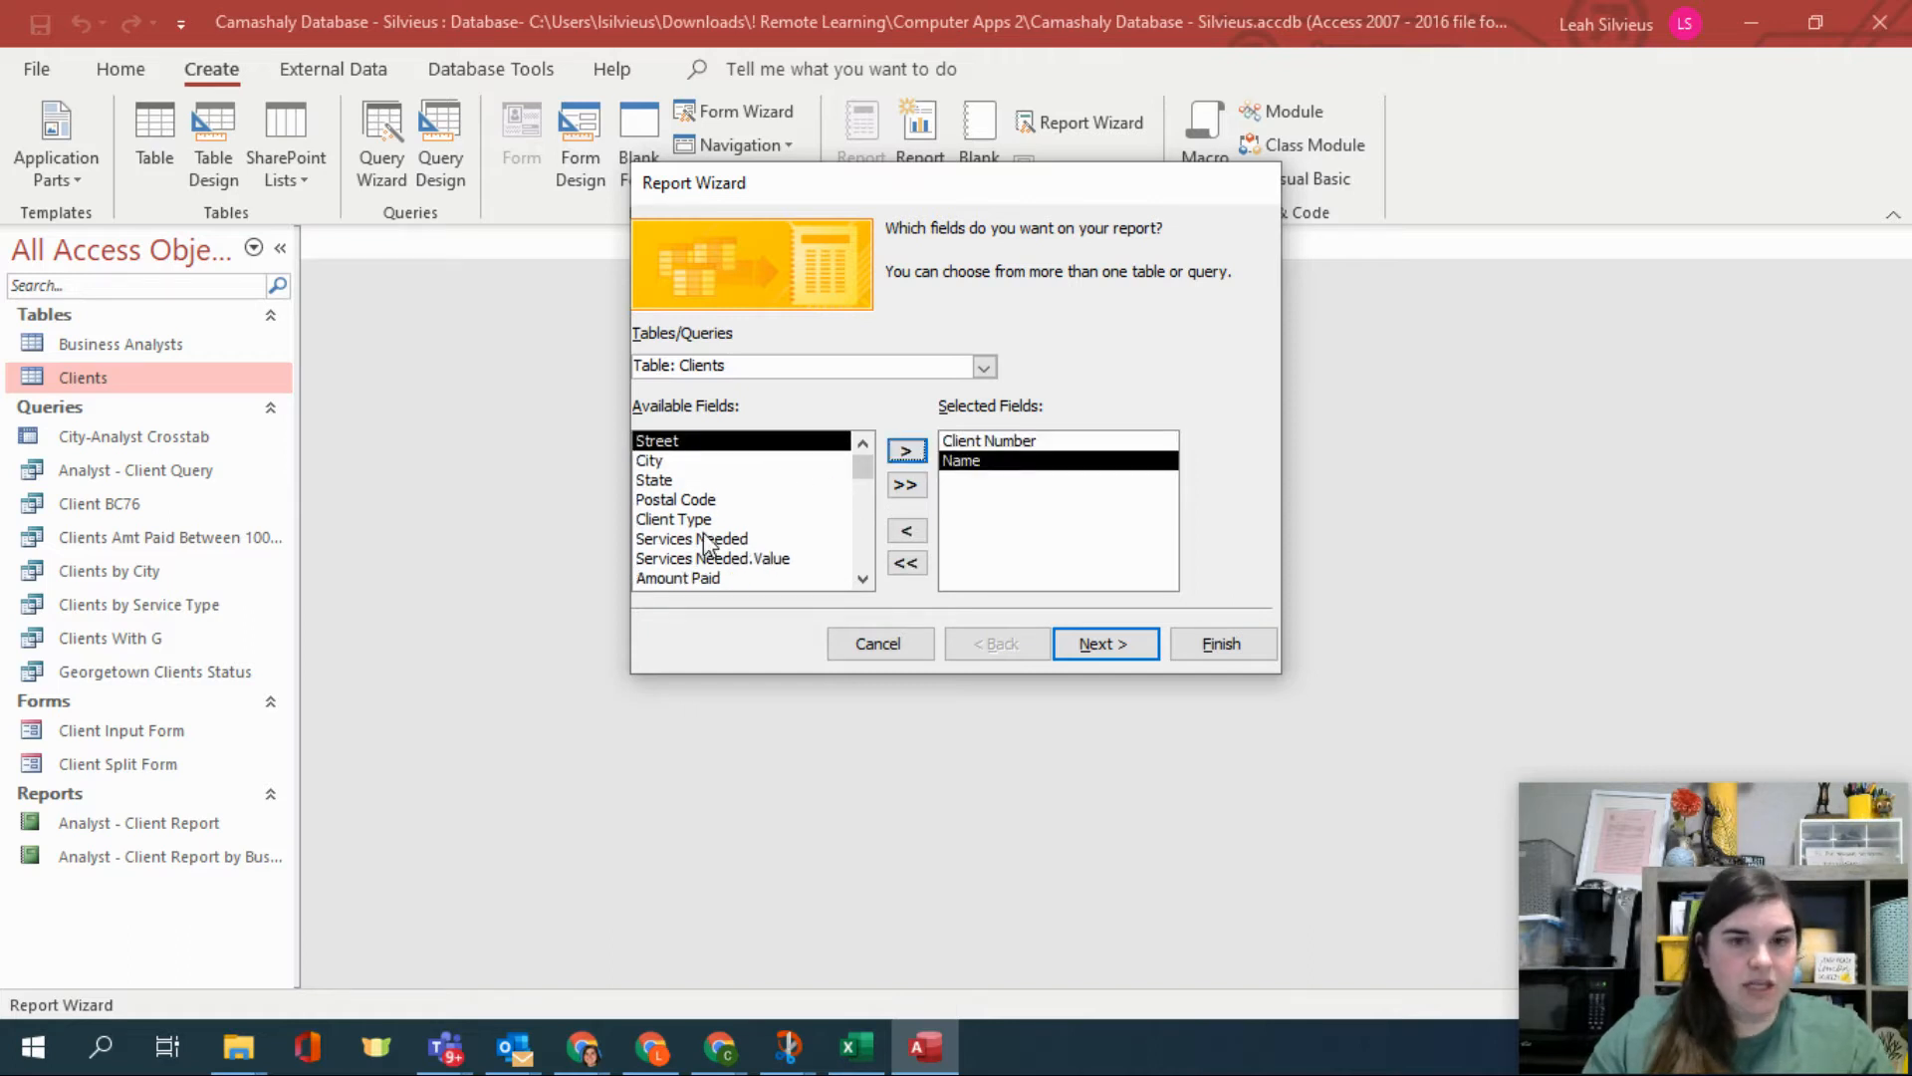
pyautogui.click(783, 519)
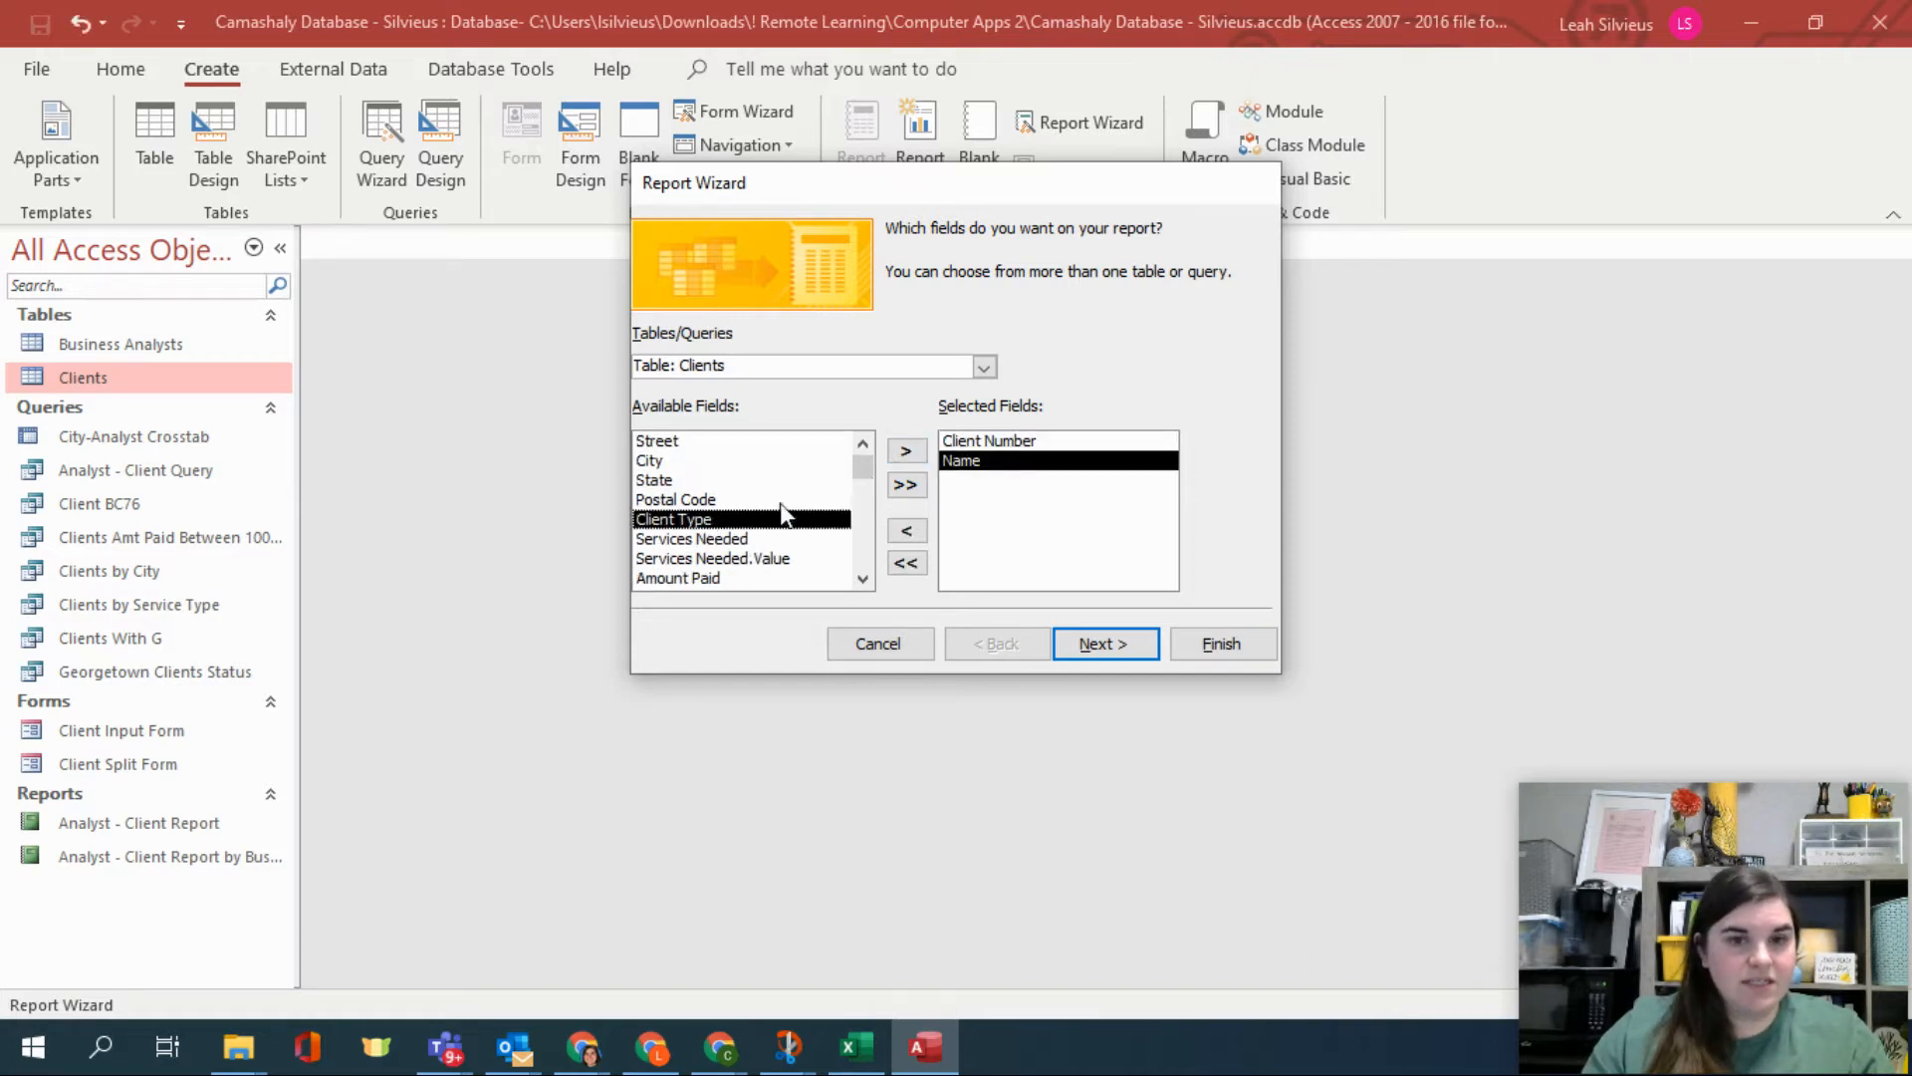
pyautogui.click(912, 454)
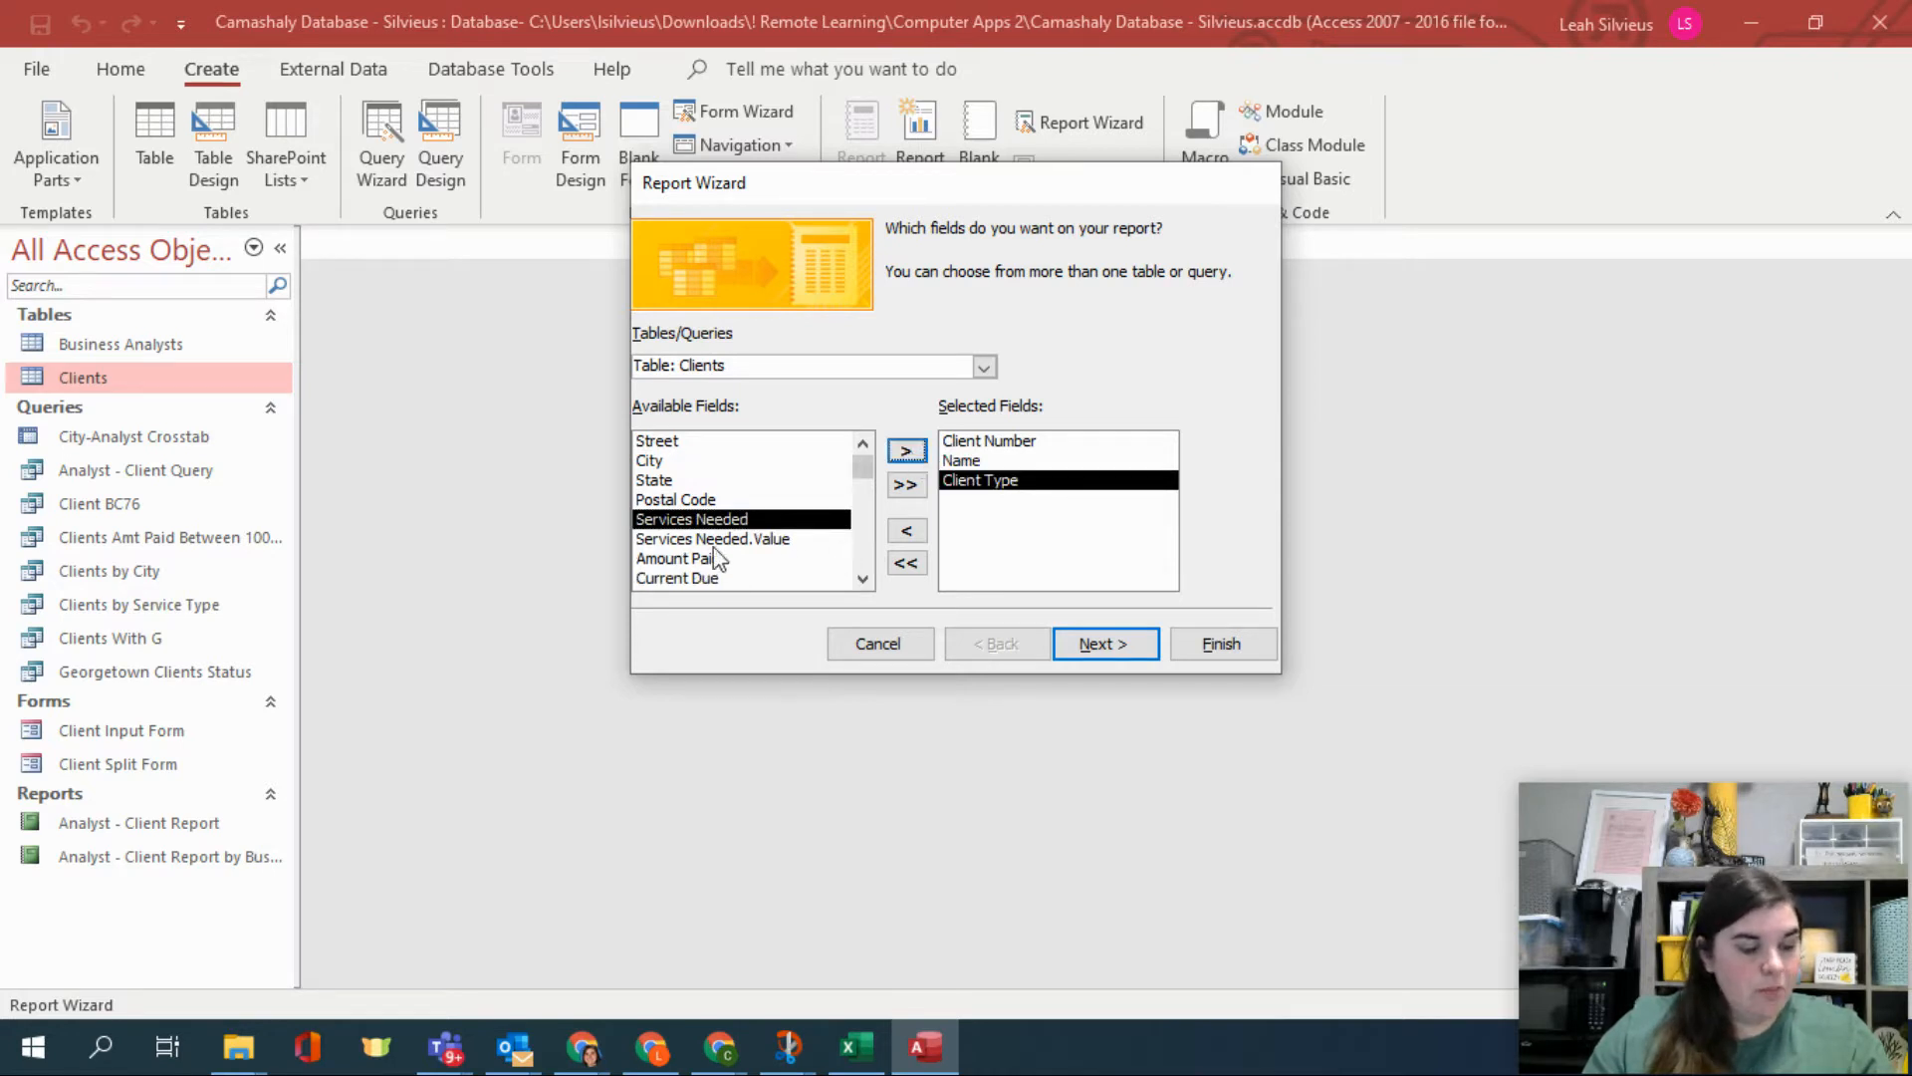
# Add the Amount Paid, Current Due, Total Amount, Contract Hours YTD and BA Number fields to the report.
pyautogui.click(655, 558)
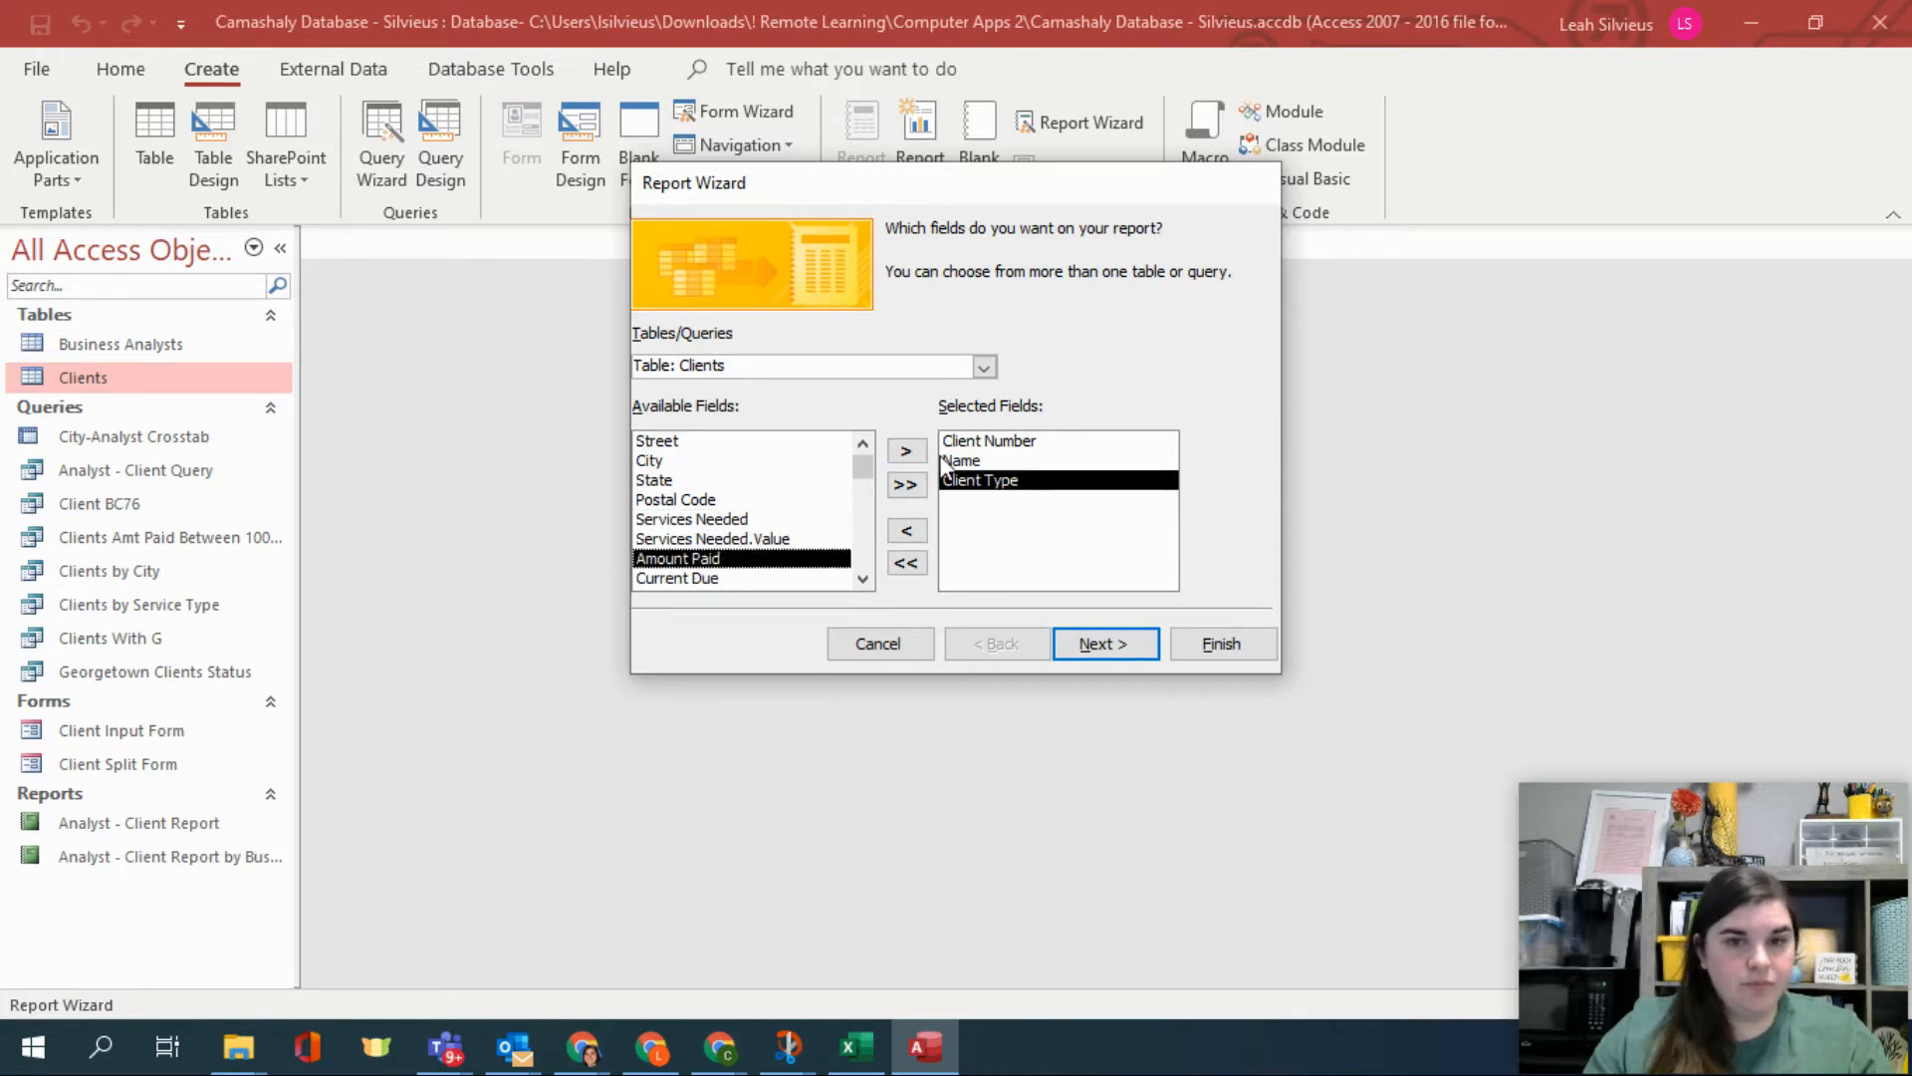
pyautogui.click(906, 452)
pyautogui.click(906, 451)
pyautogui.click(906, 451)
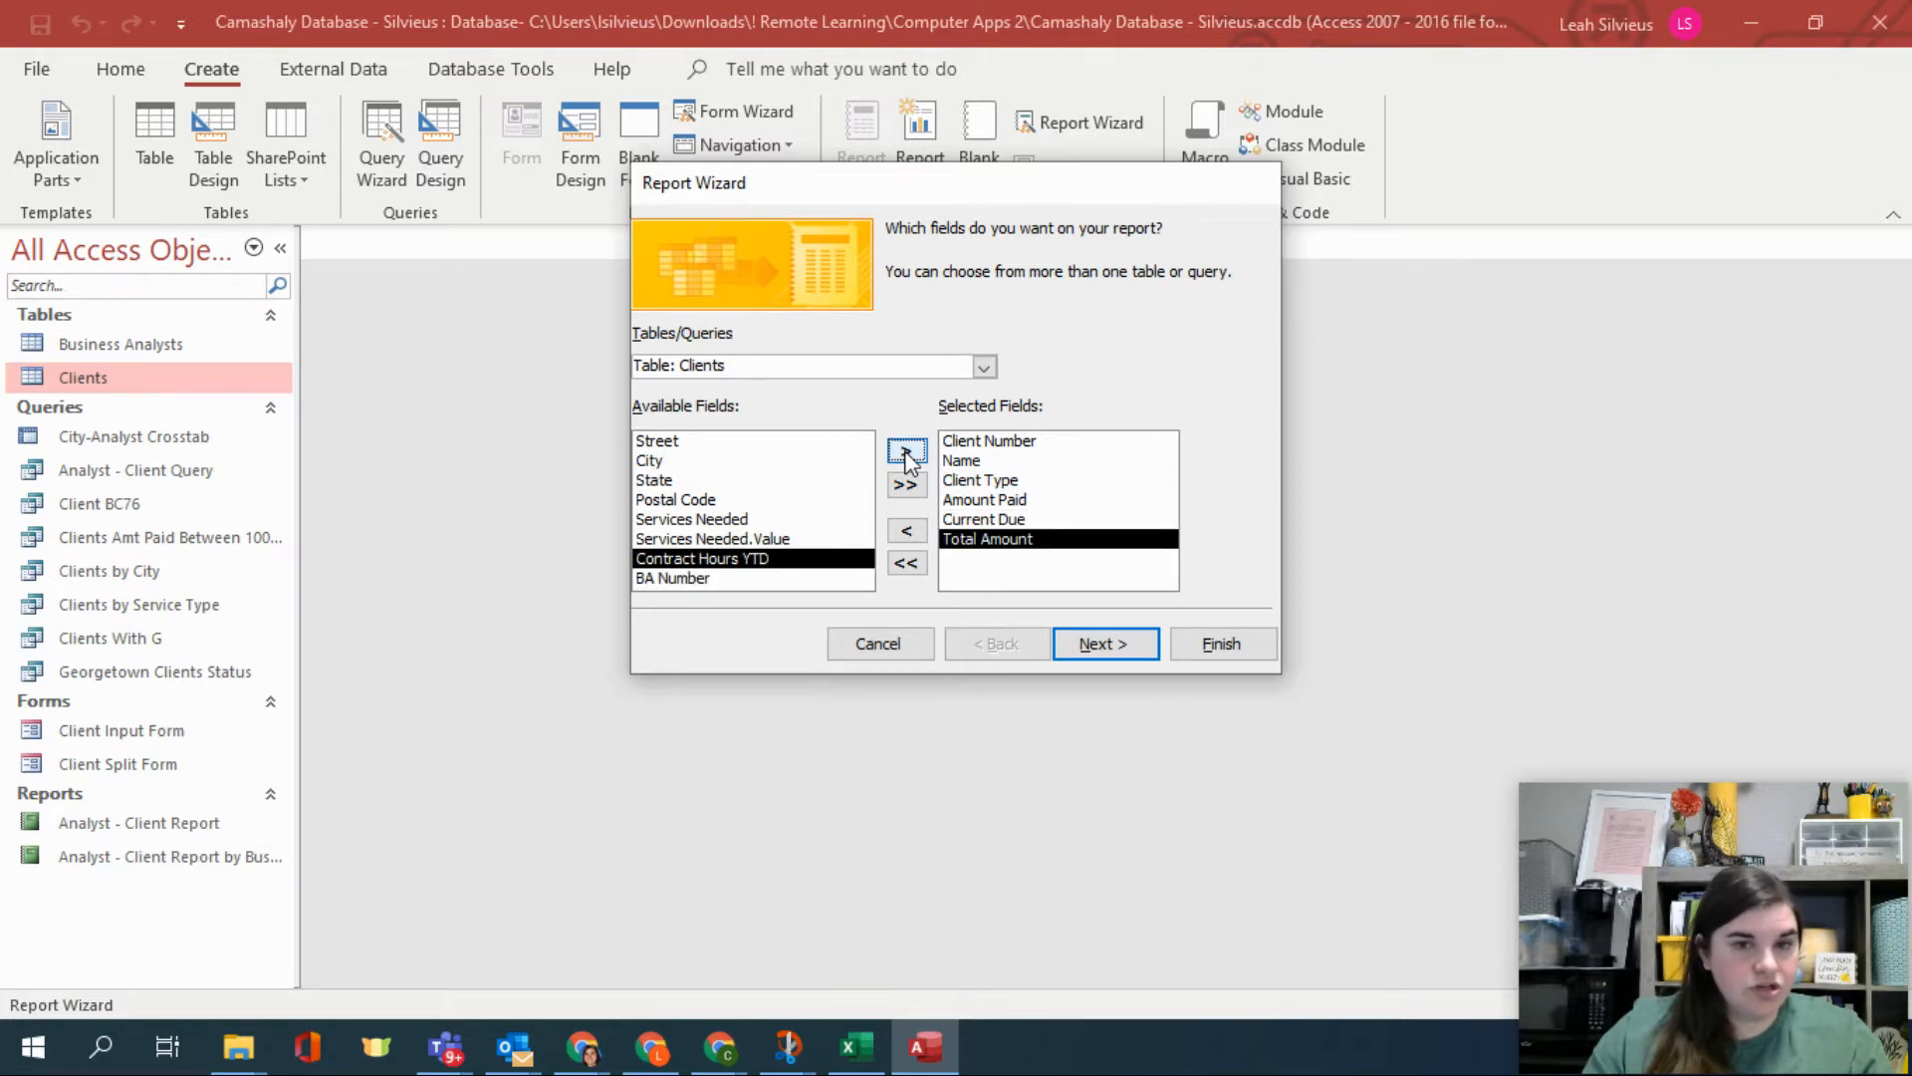
pyautogui.click(906, 453)
pyautogui.click(905, 452)
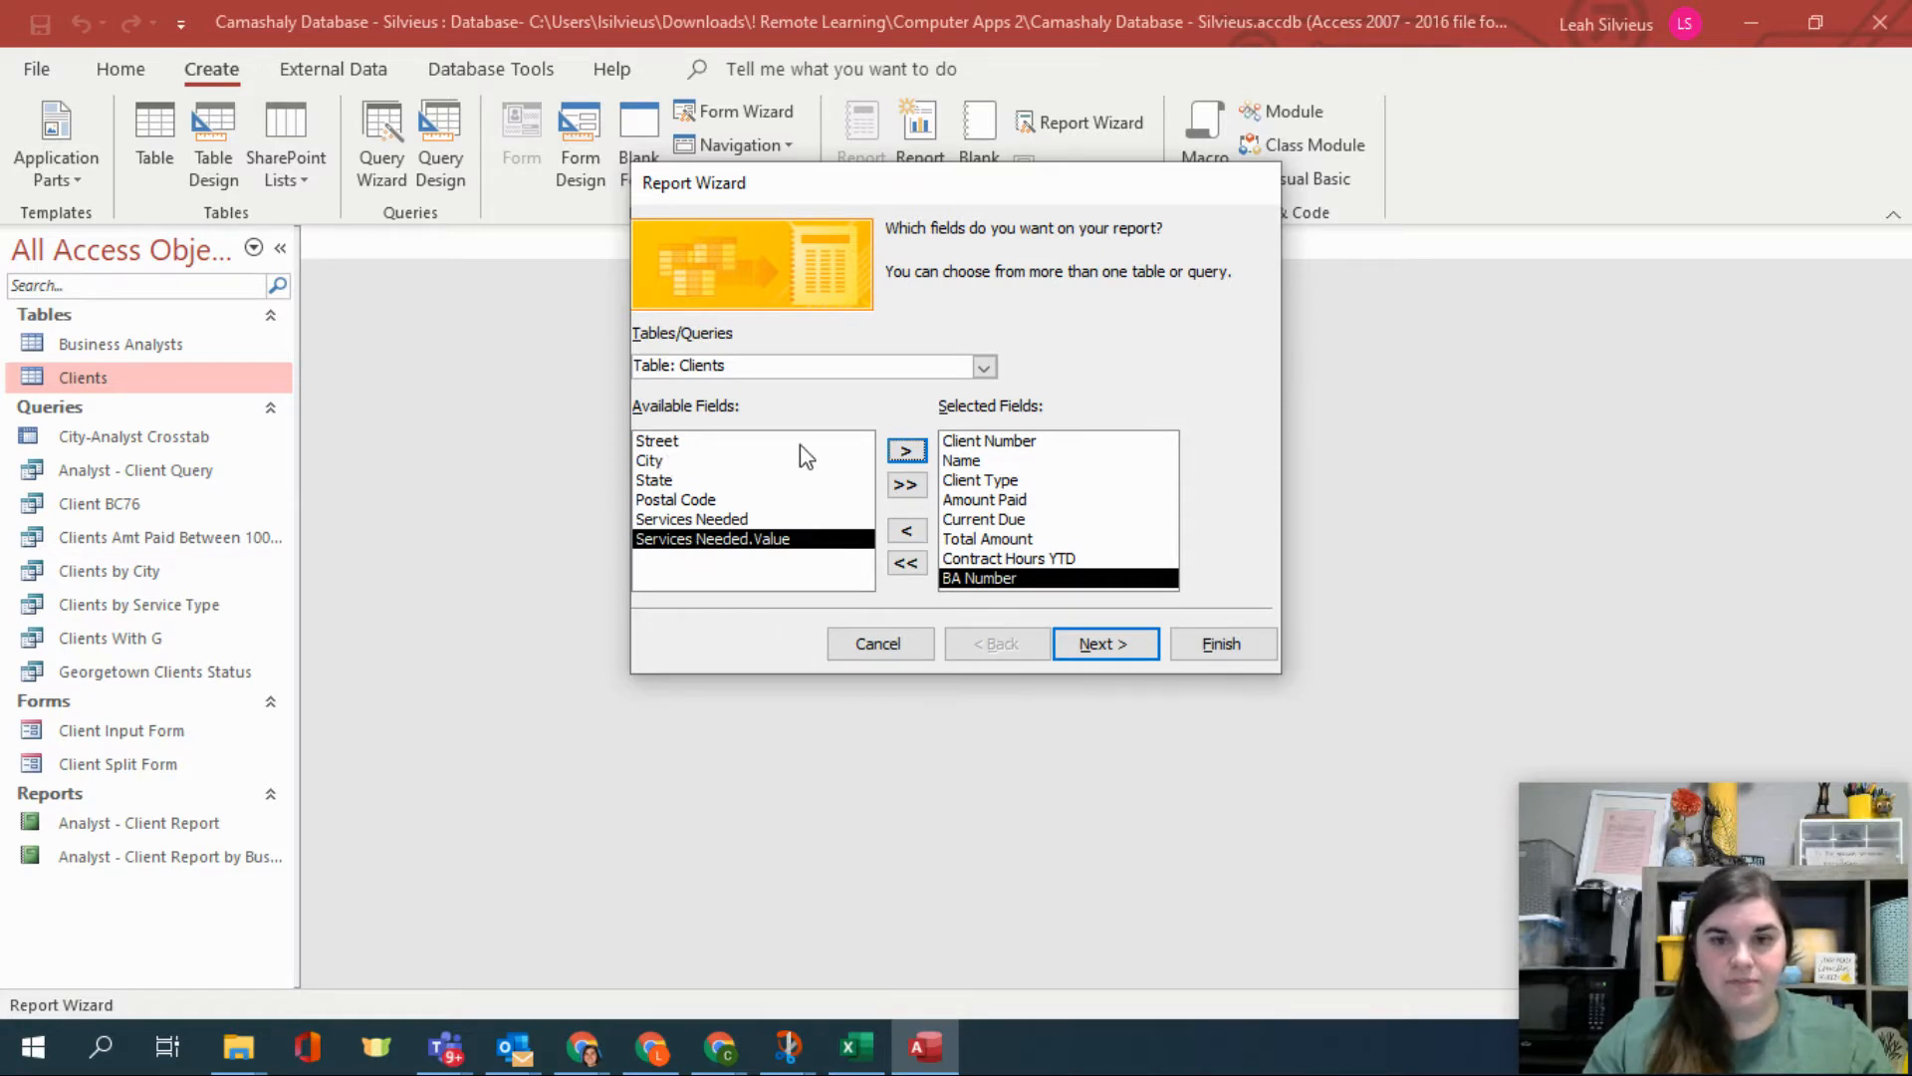
# Remove the BA Number grouping level so the report has no grouping, and continue to the sort order.
pyautogui.click(1083, 654)
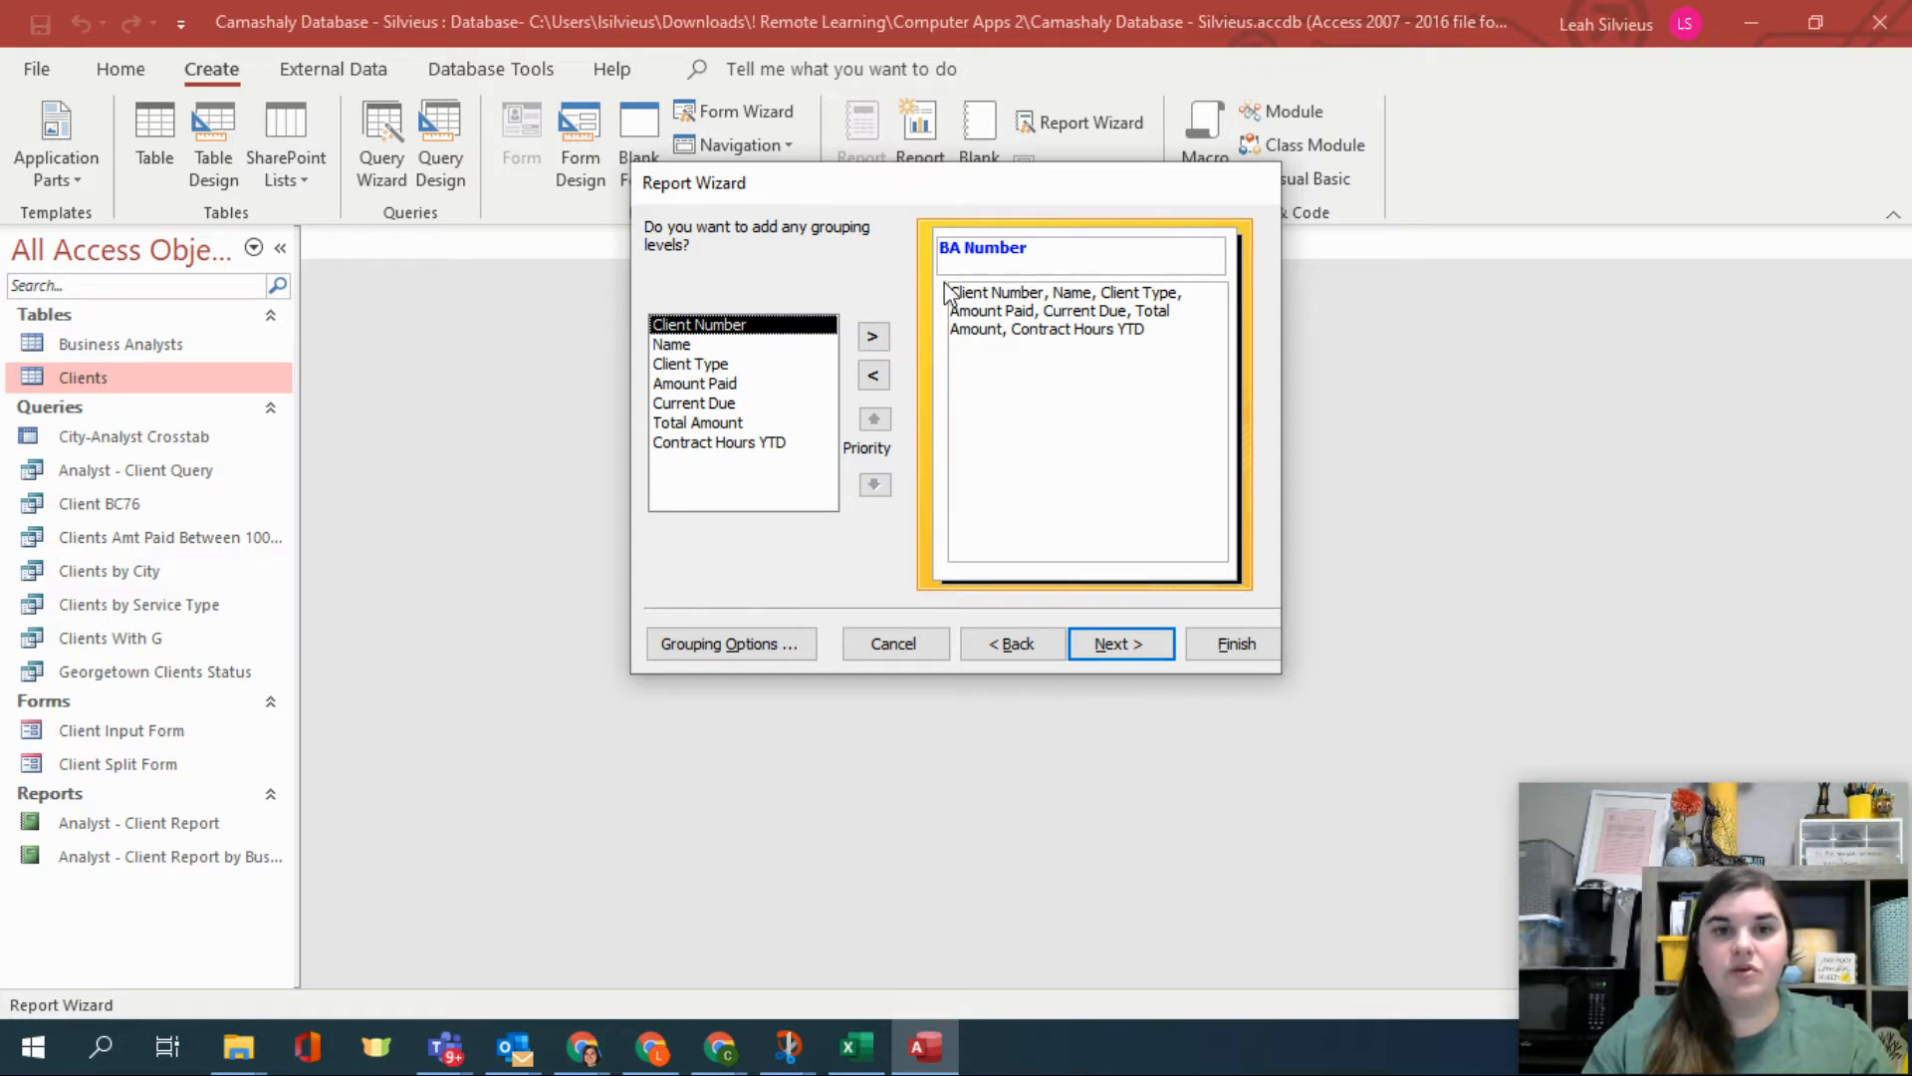
pyautogui.click(882, 383)
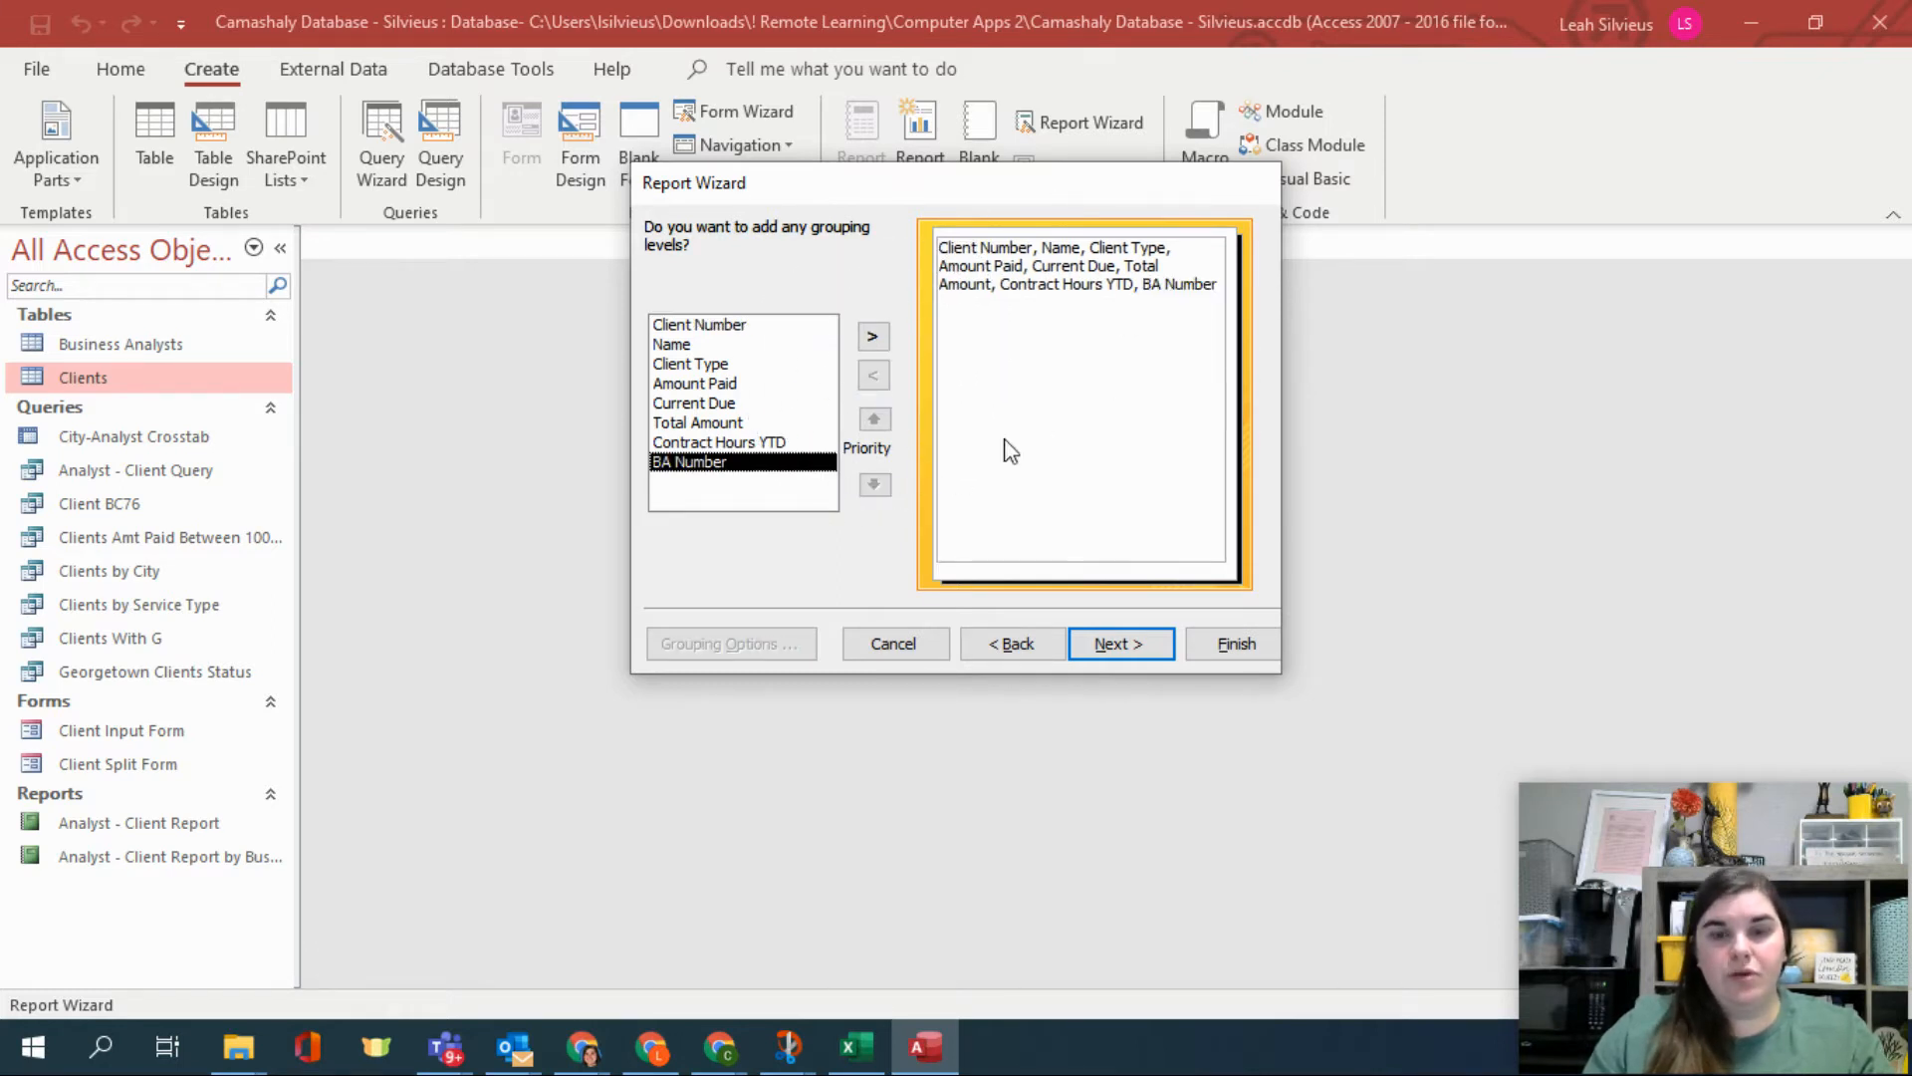
pyautogui.click(1143, 649)
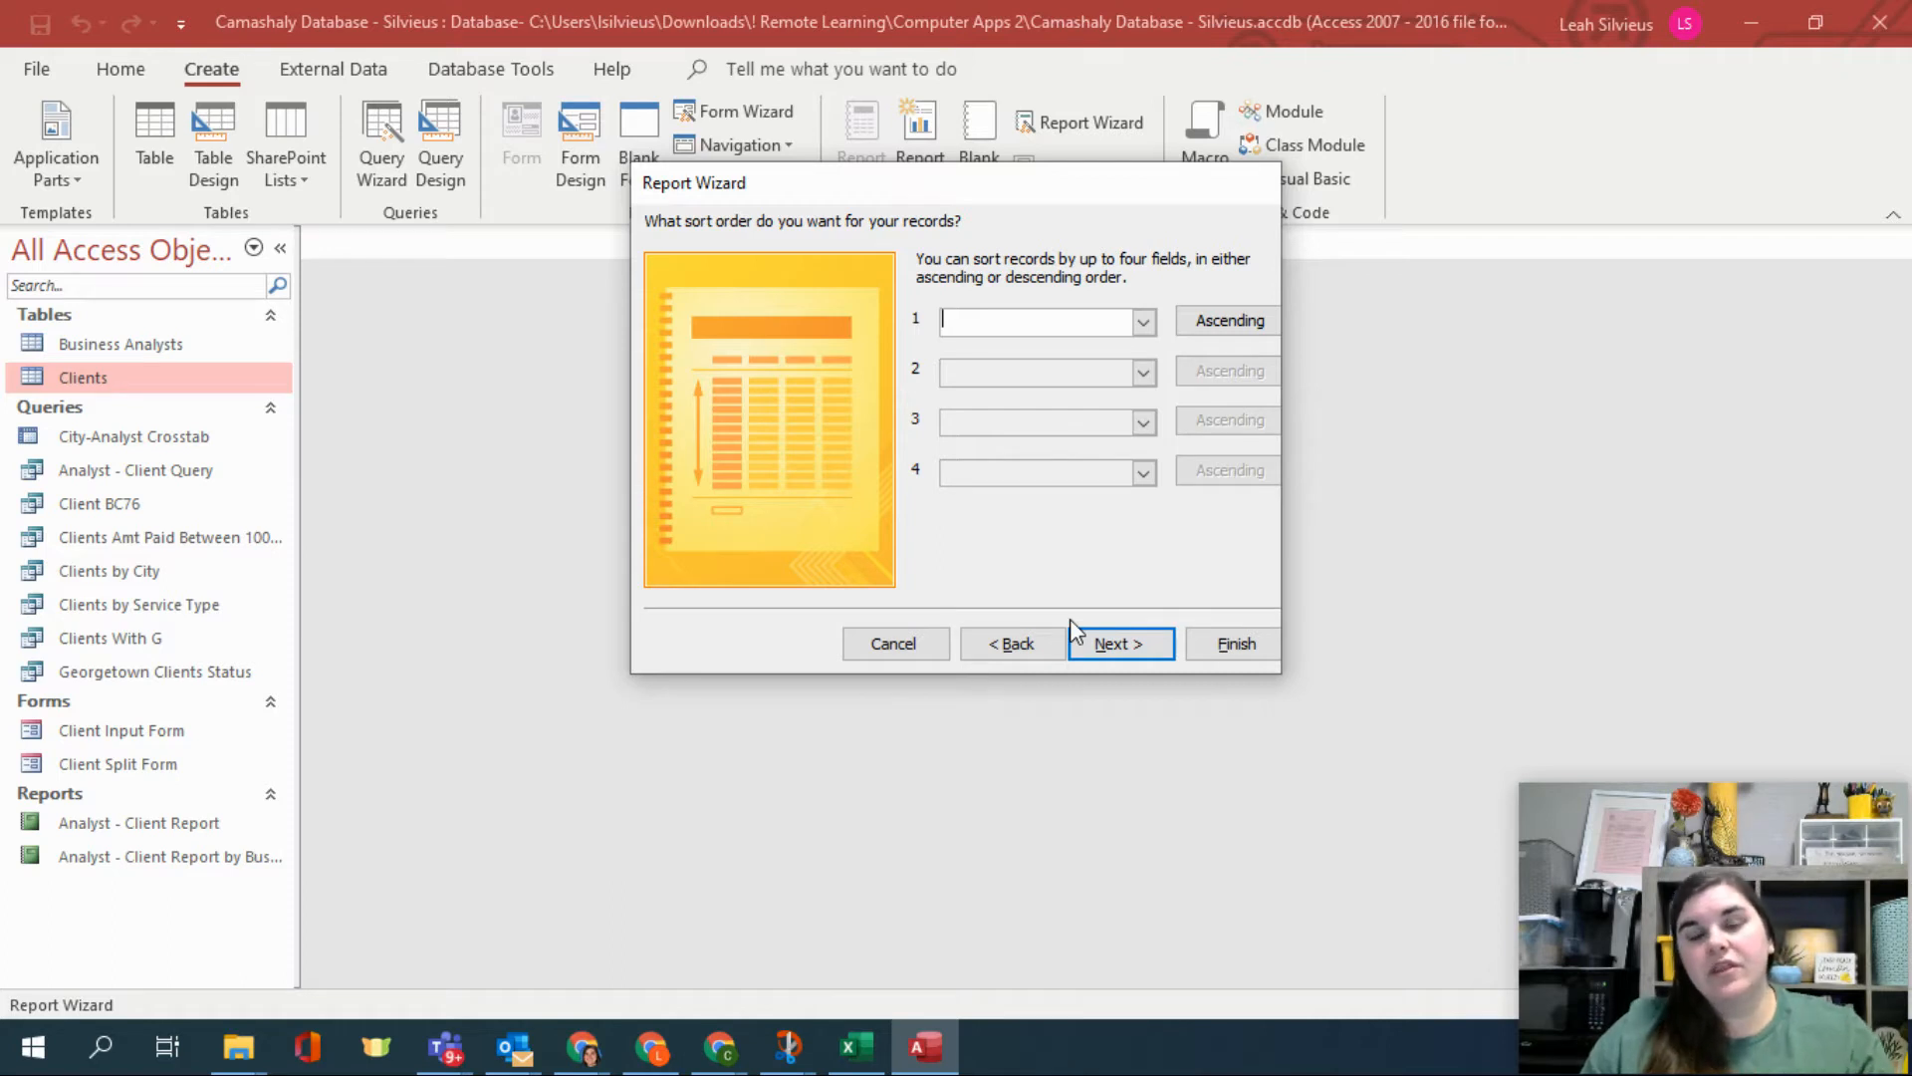
# Leave the records unsorted and set the tabular report's orientation to Landscape.
pyautogui.click(1120, 659)
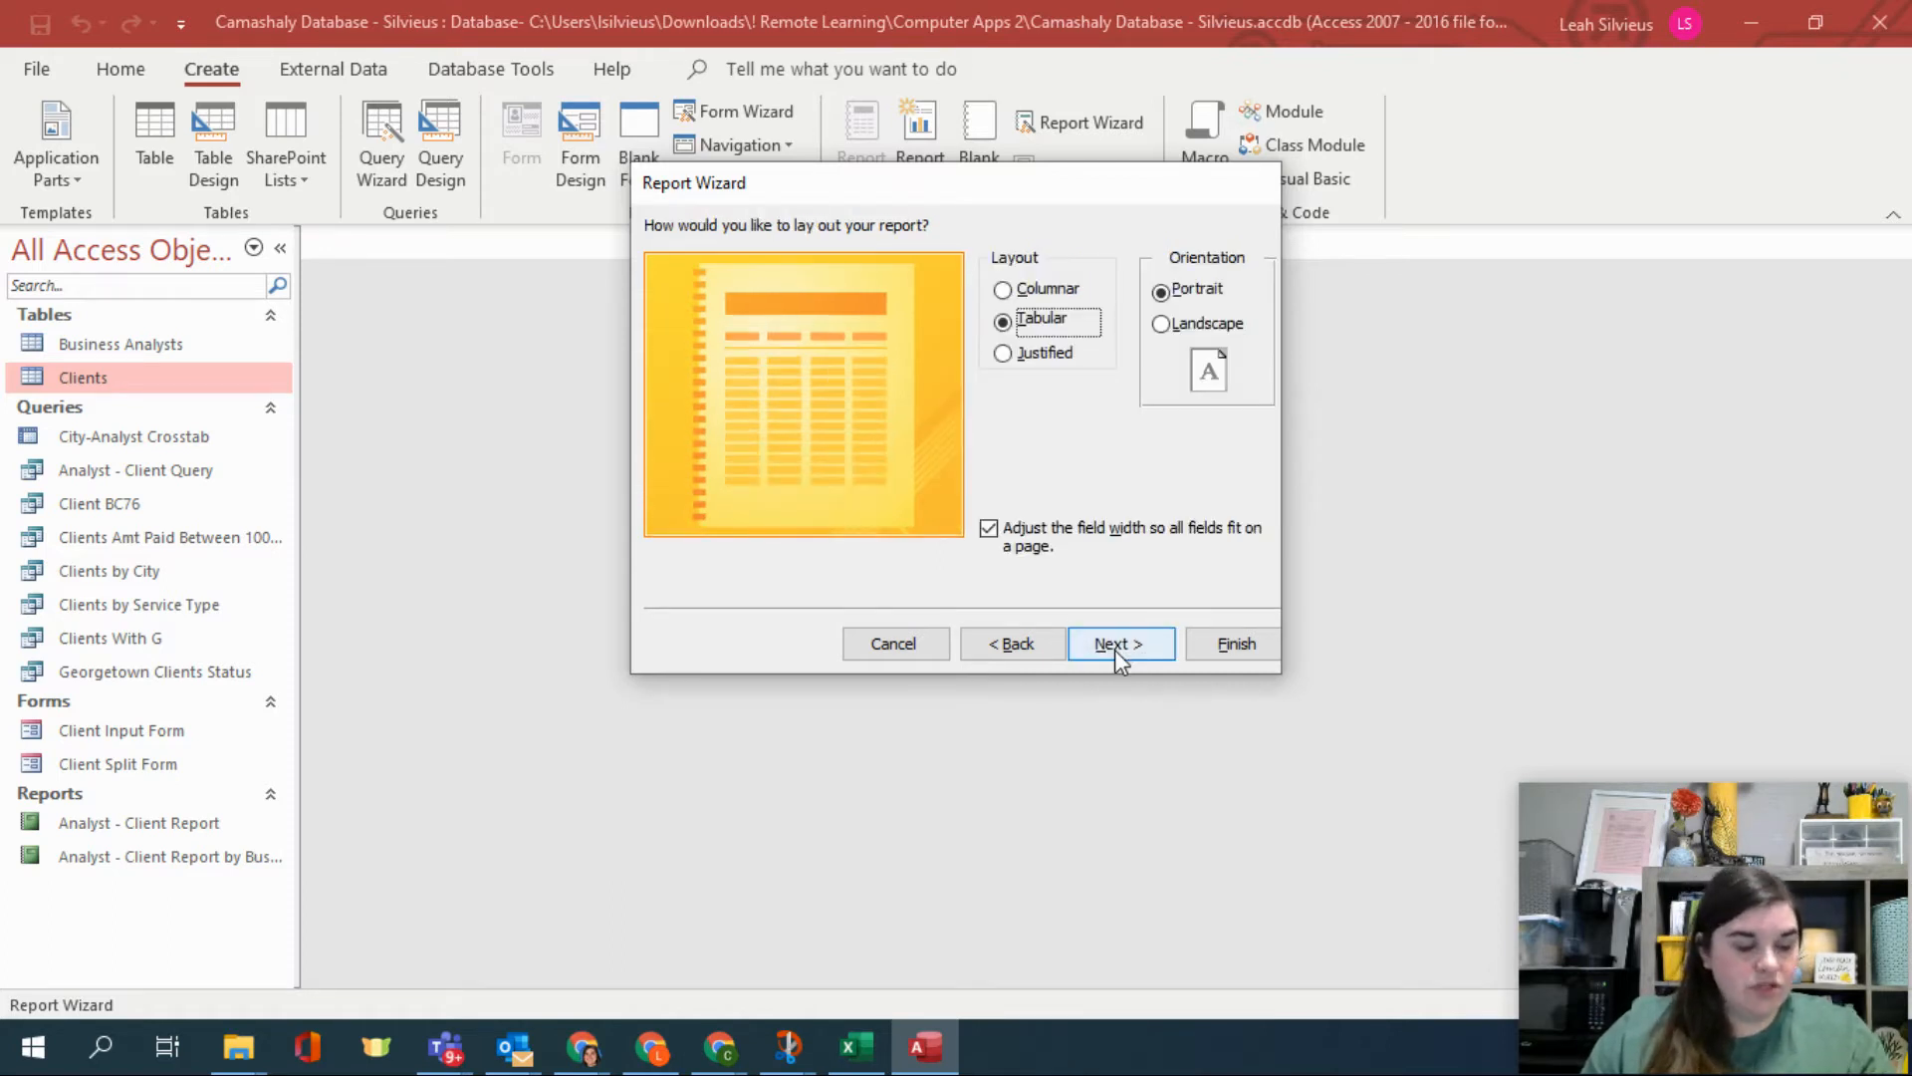
pyautogui.click(1231, 325)
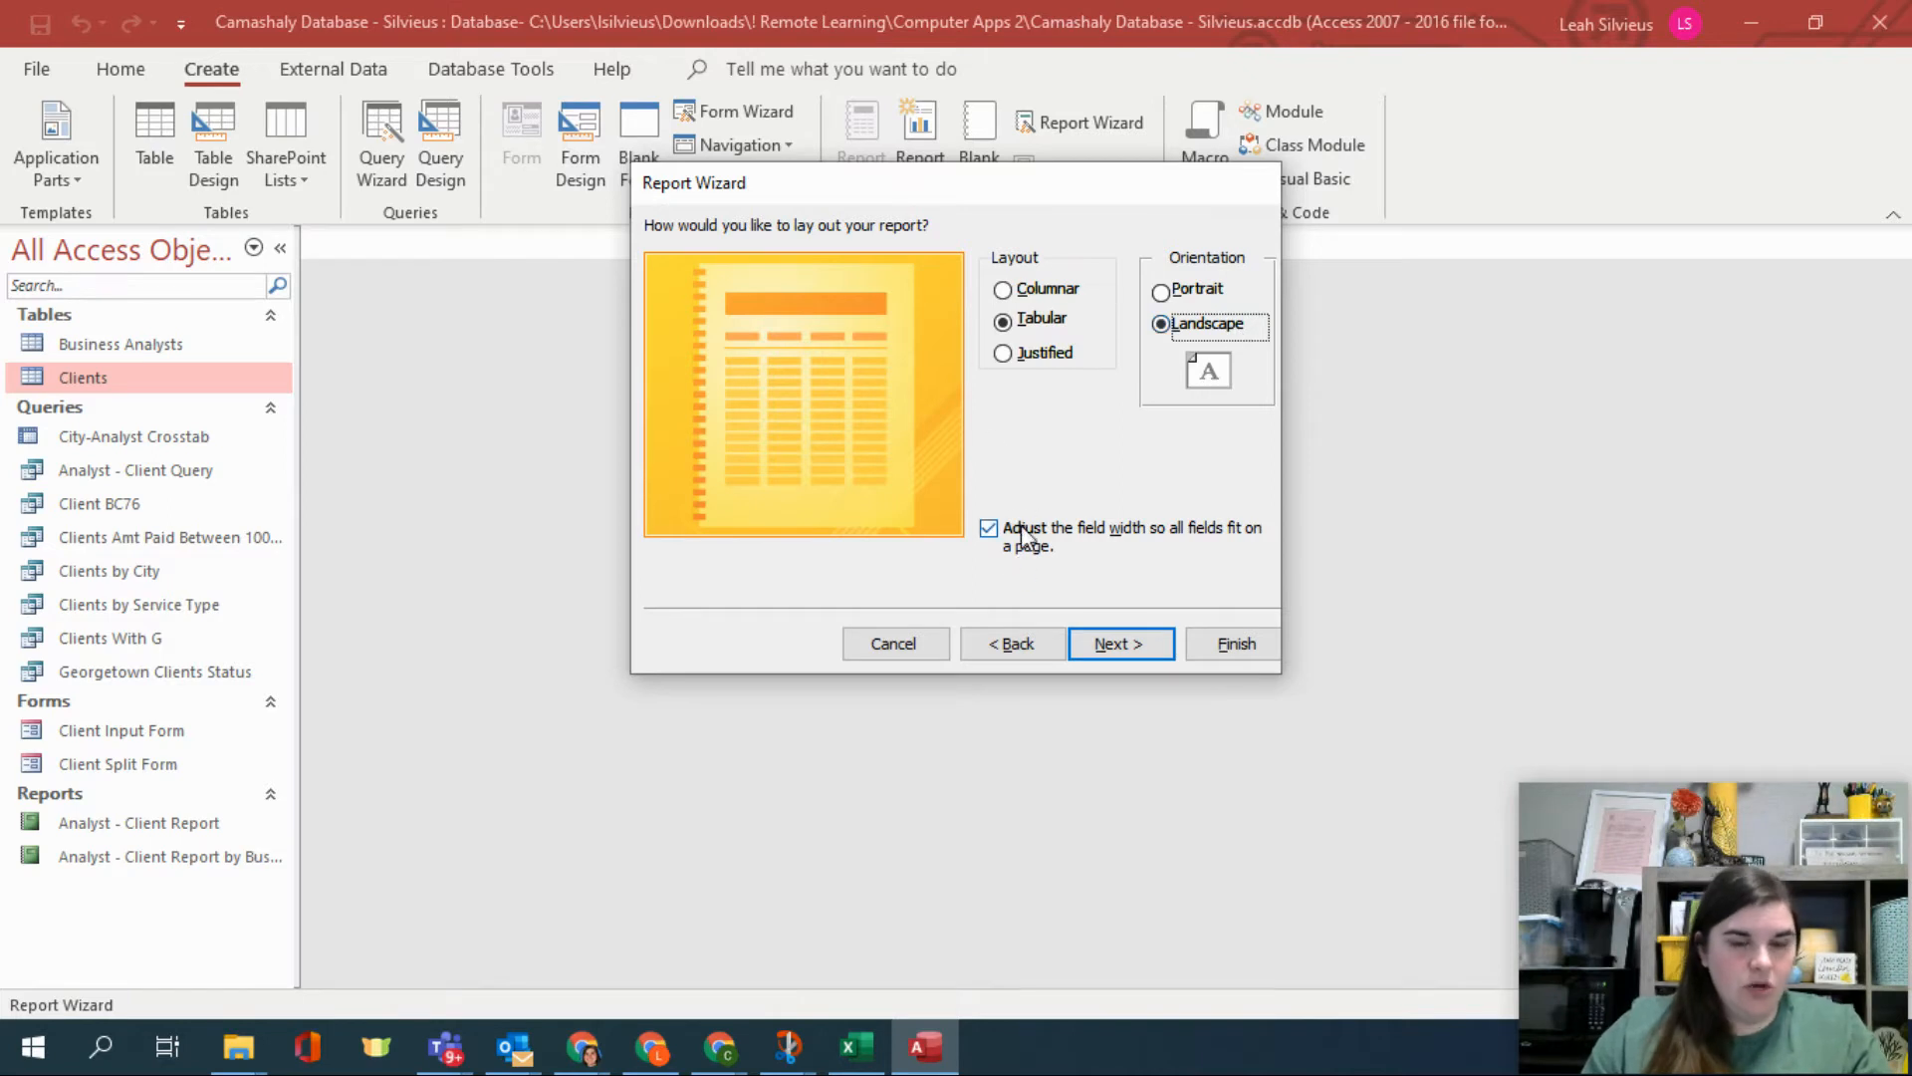
pyautogui.click(1163, 654)
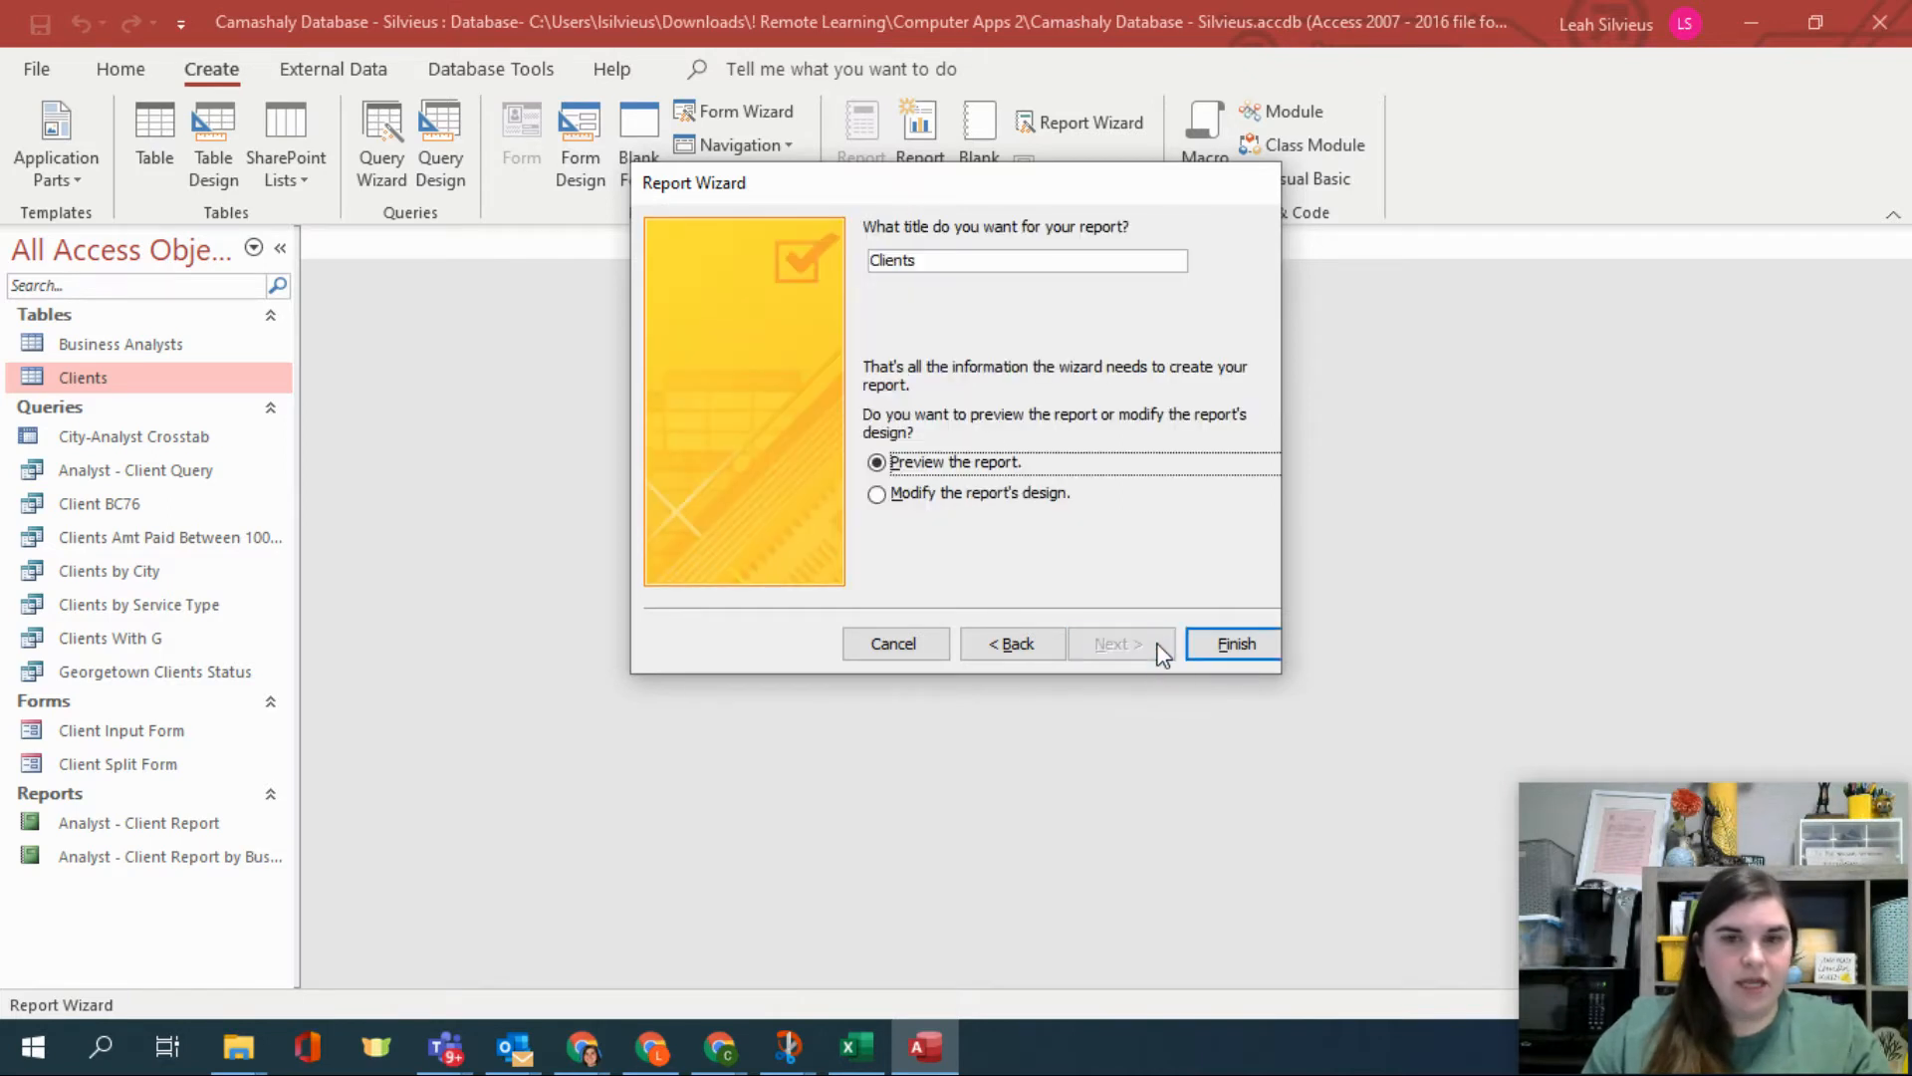
# Title the report Client Financial Report and finish the wizard with the report preview.
pyautogui.click(1001, 257)
pyautogui.press('BackSpace')
pyautogui.write('Financial rep')
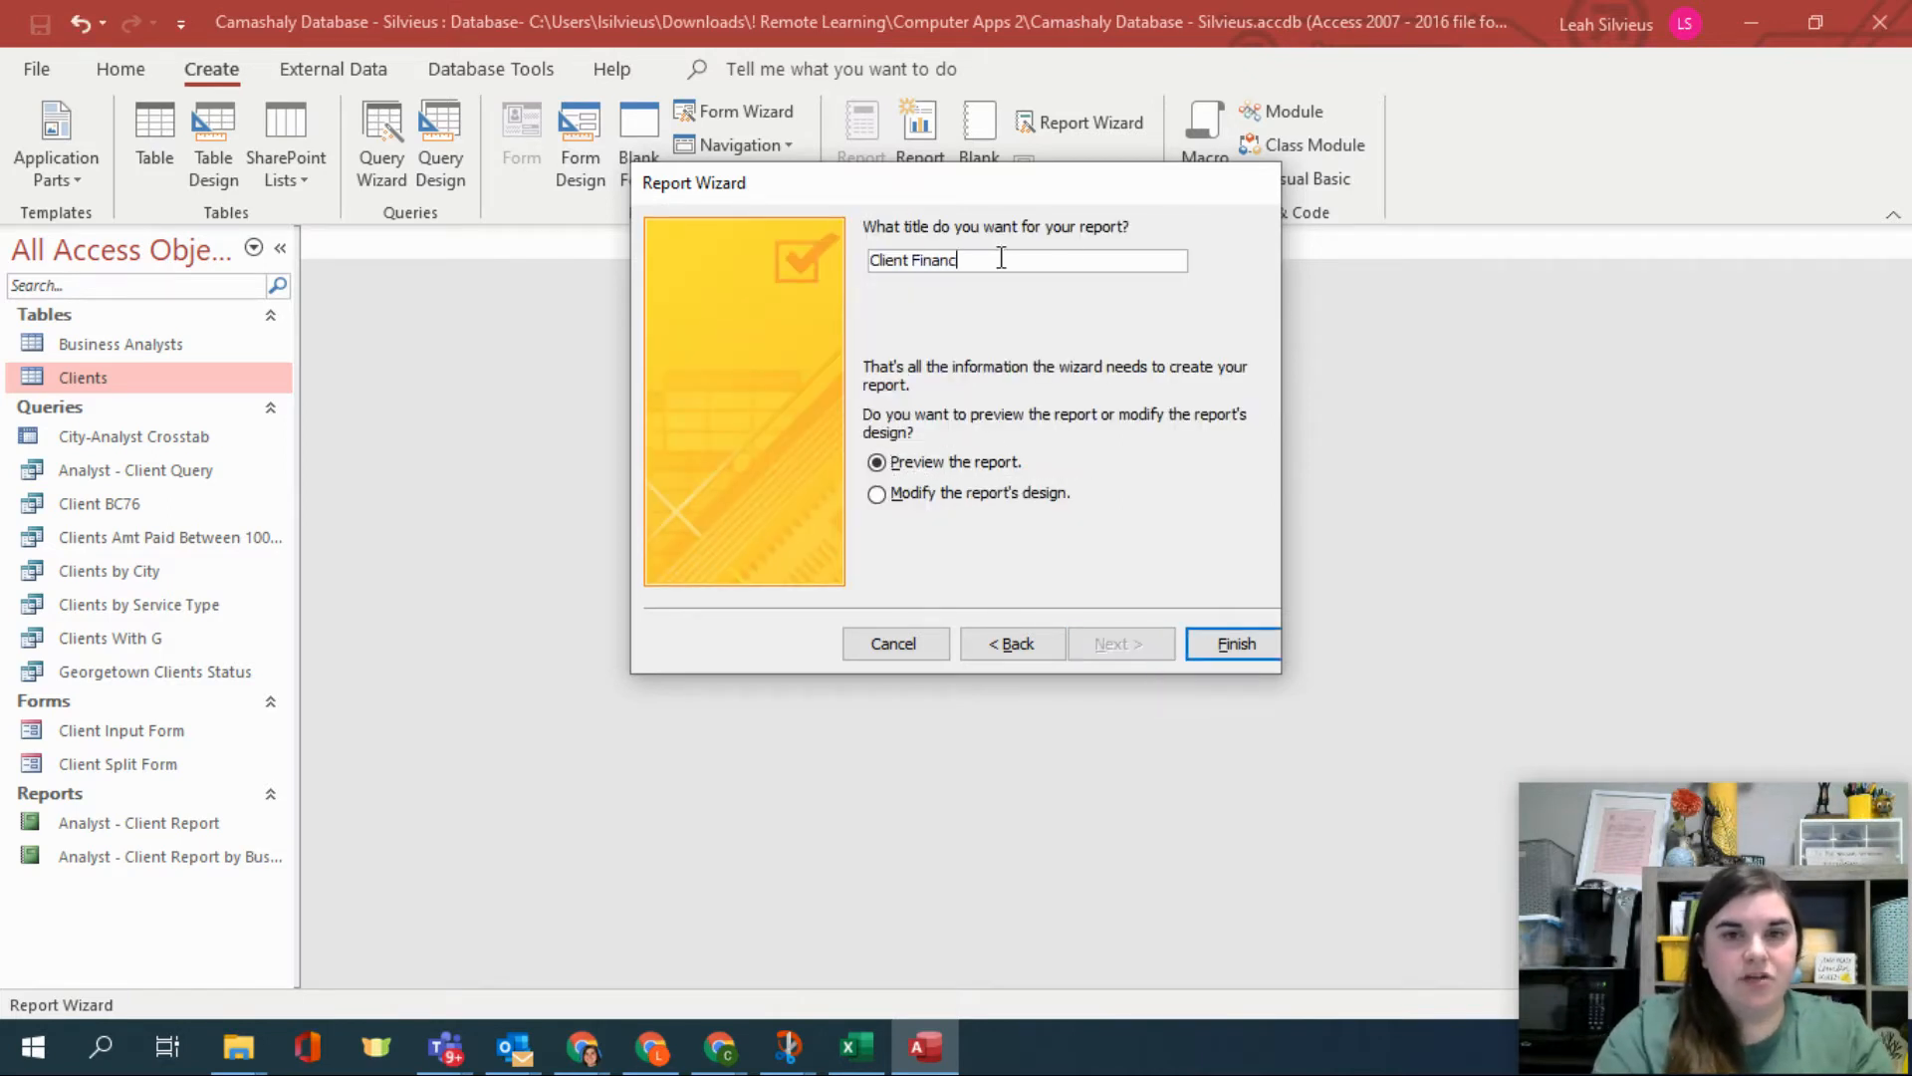
pyautogui.press('BackSpace')
pyautogui.press('BackSpace')
pyautogui.press('BackSpace')
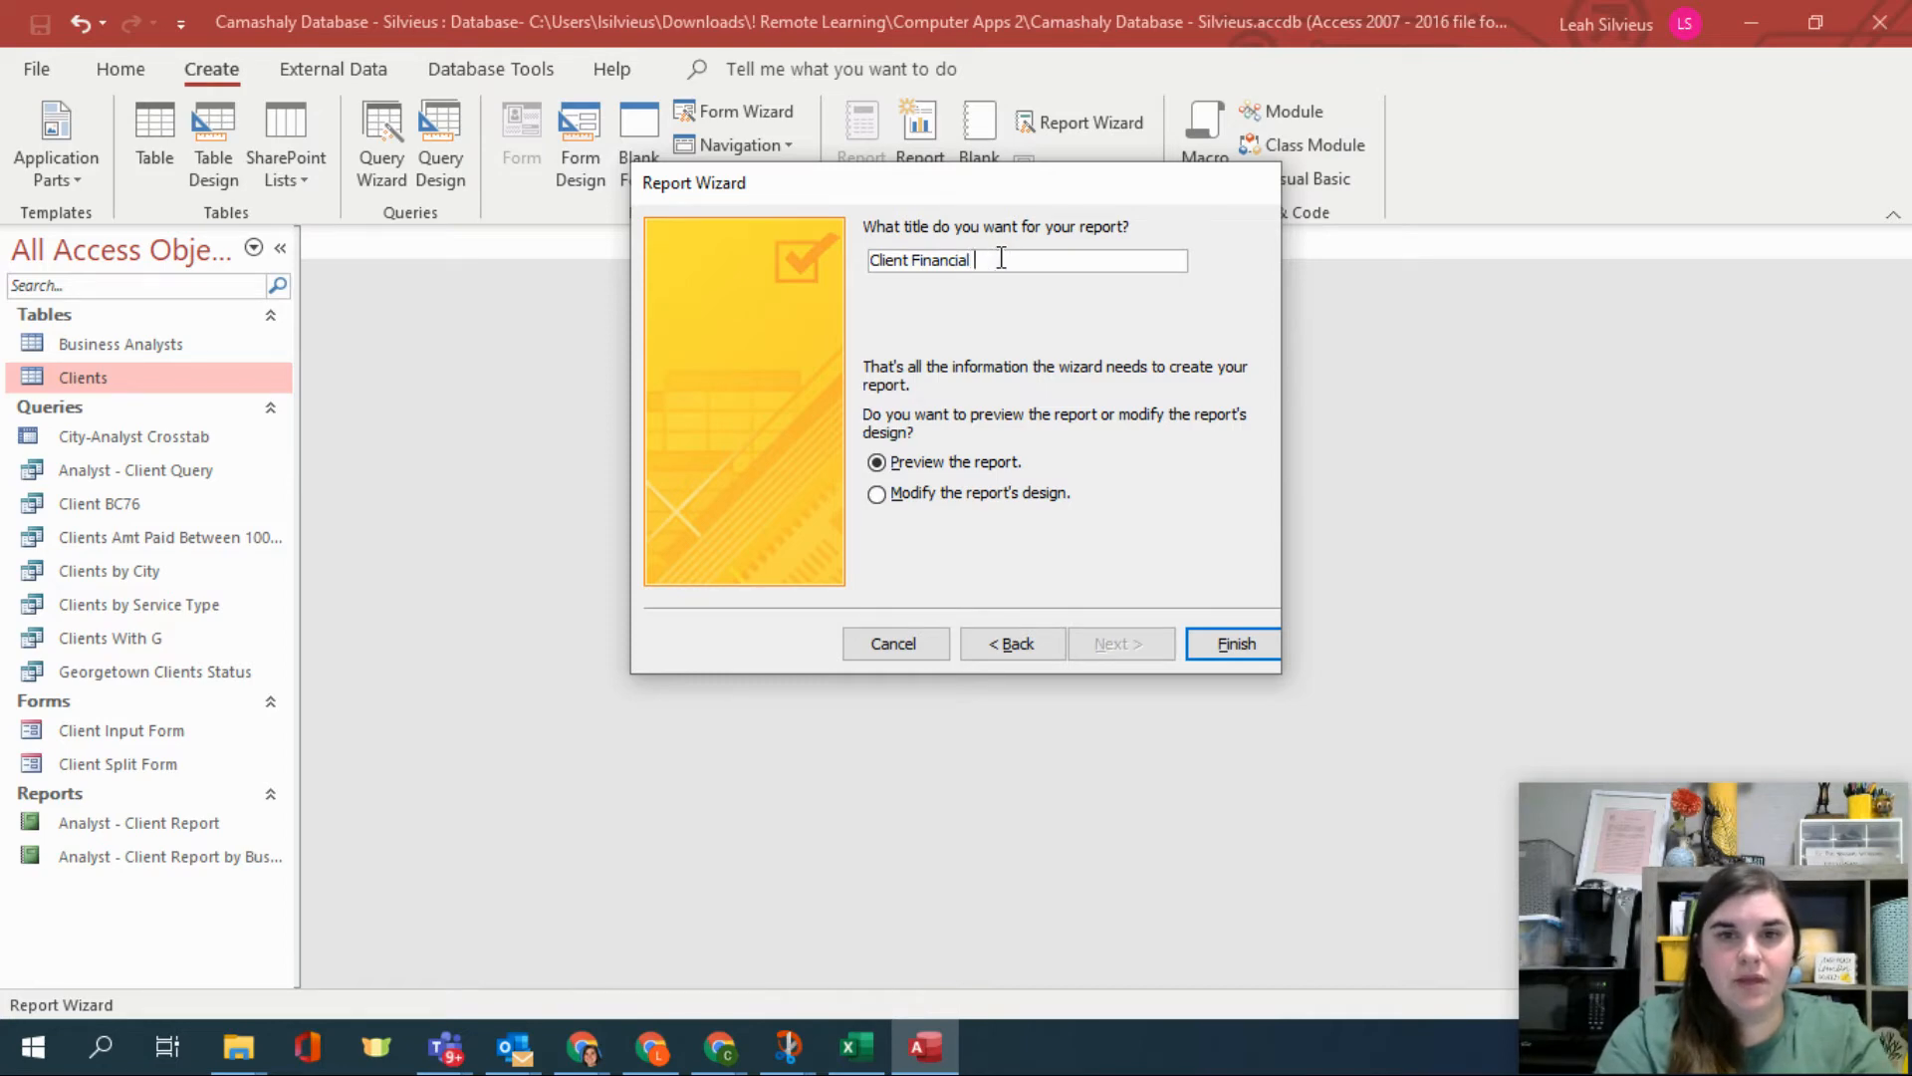
pyautogui.write('Report')
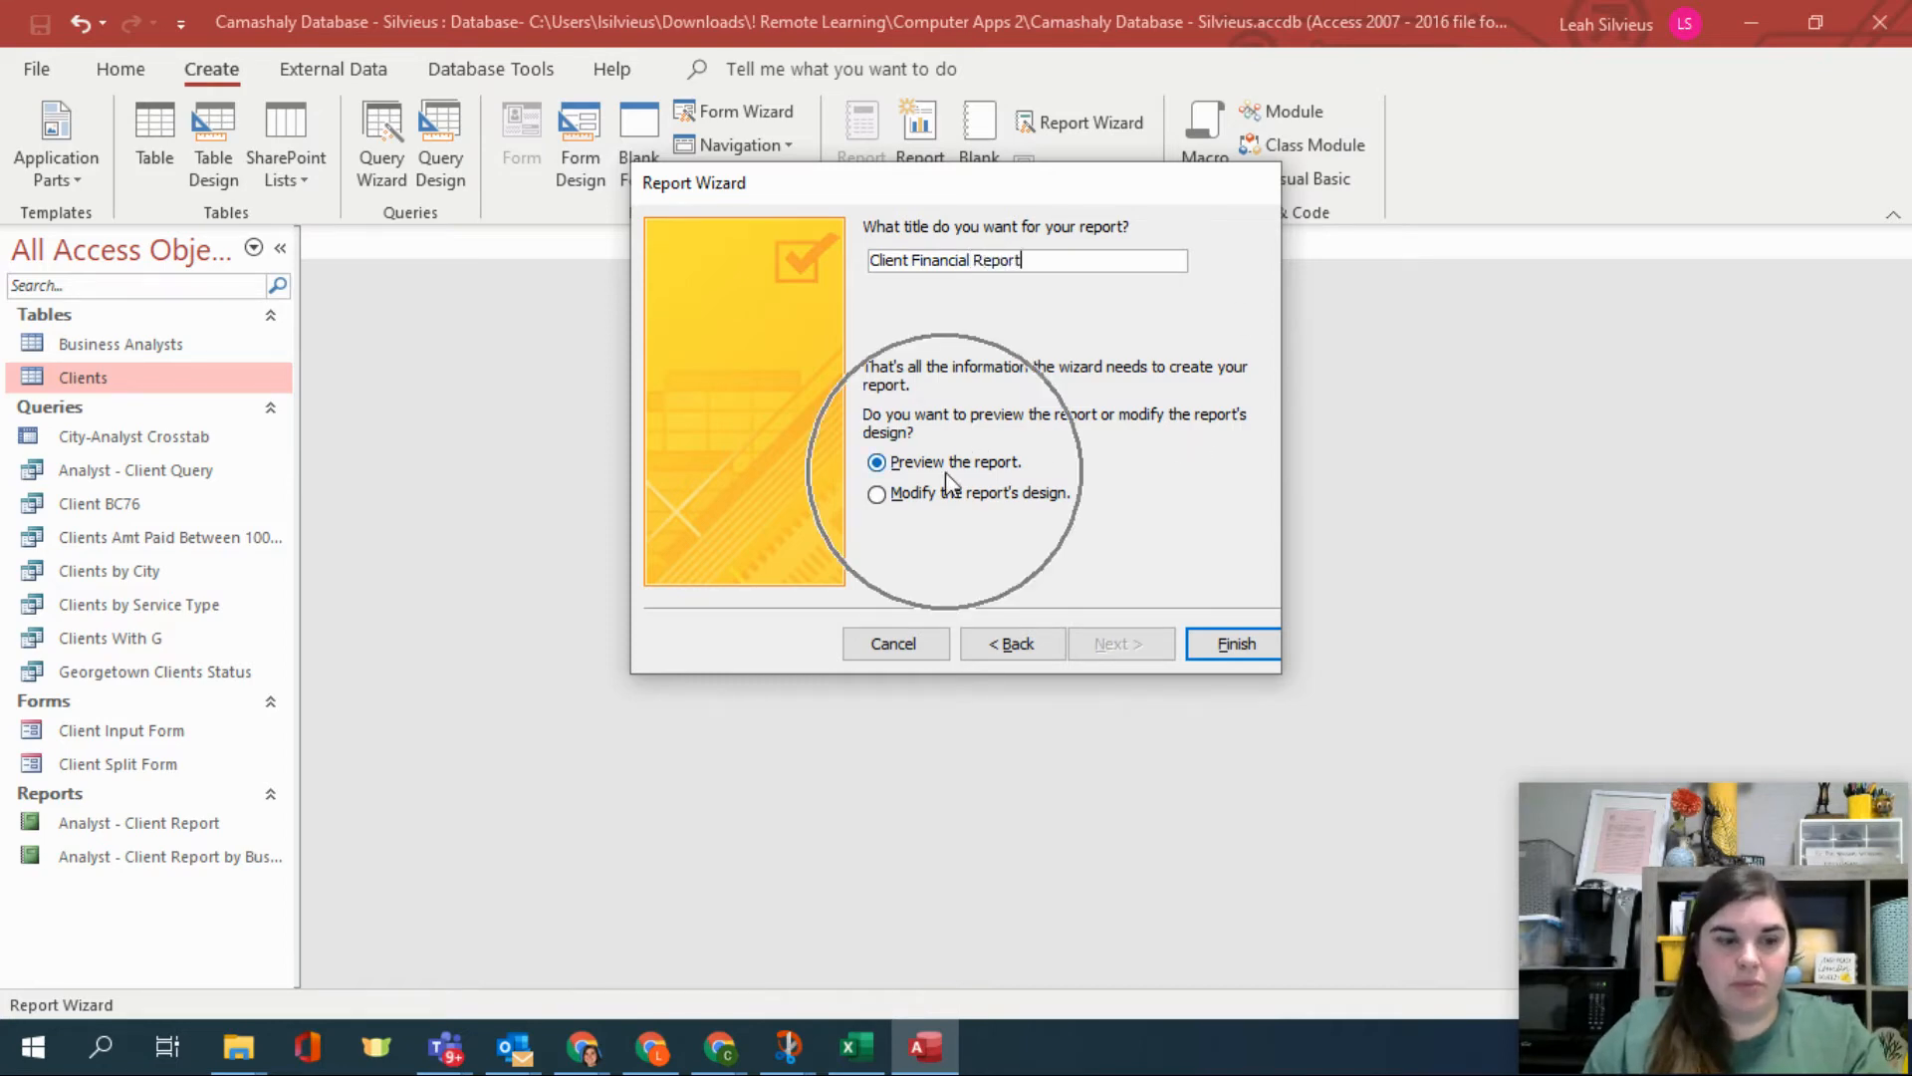
pyautogui.click(1236, 646)
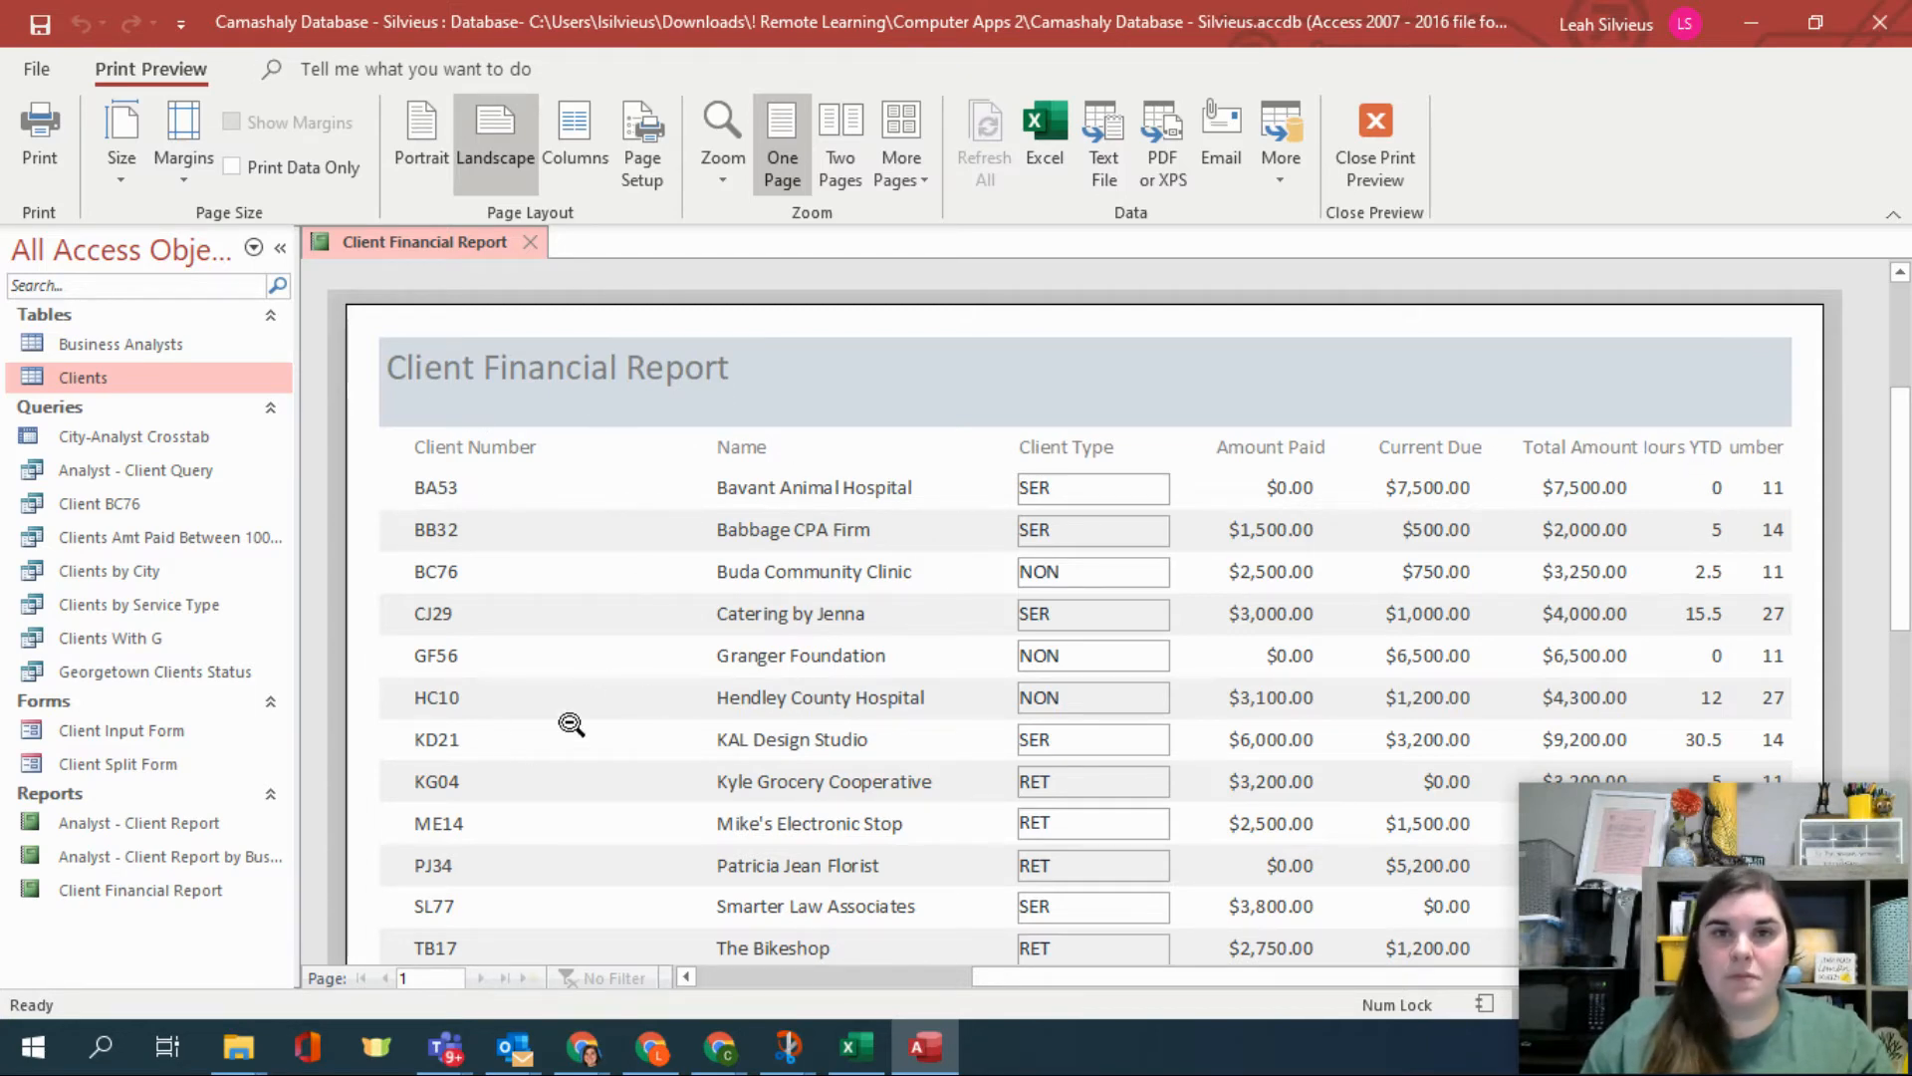
# Close the print preview and review the report's header, detail and footer sections in Design View.
pyautogui.click(1400, 157)
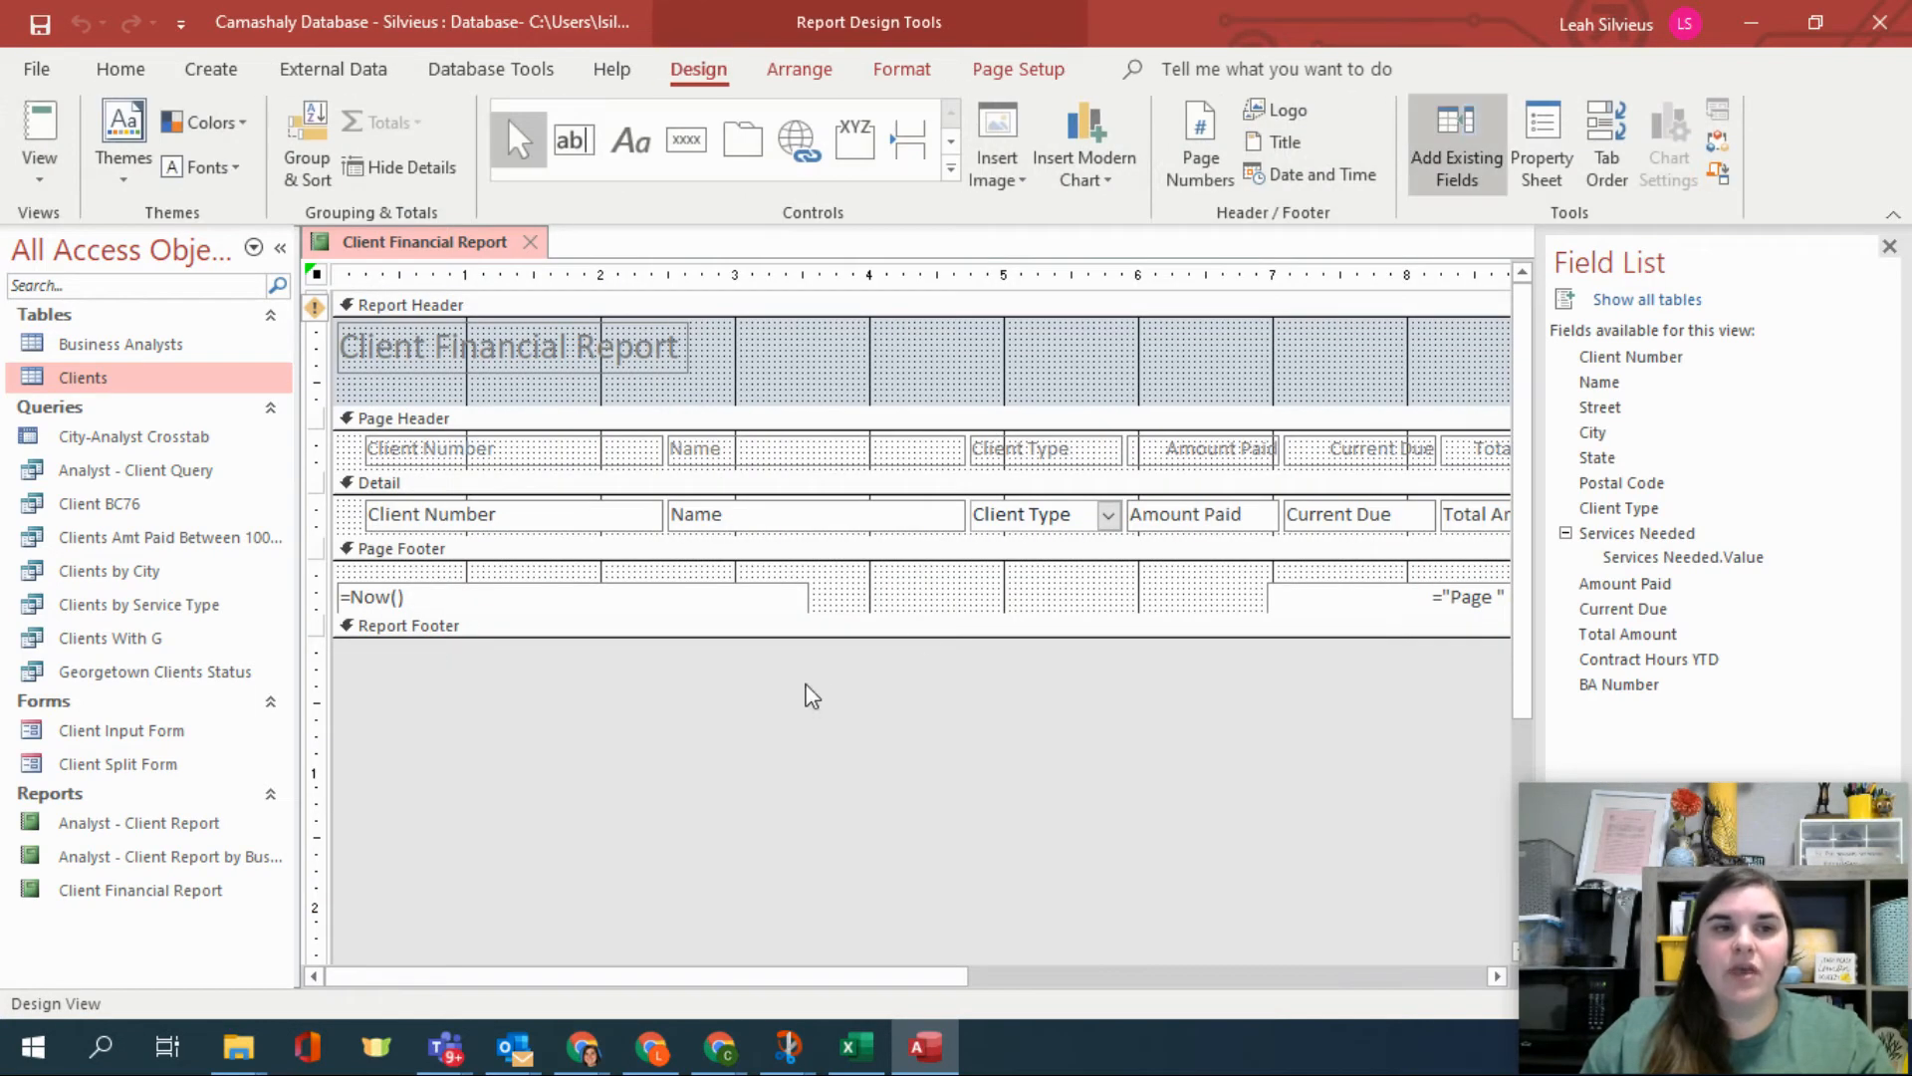
pyautogui.click(40, 164)
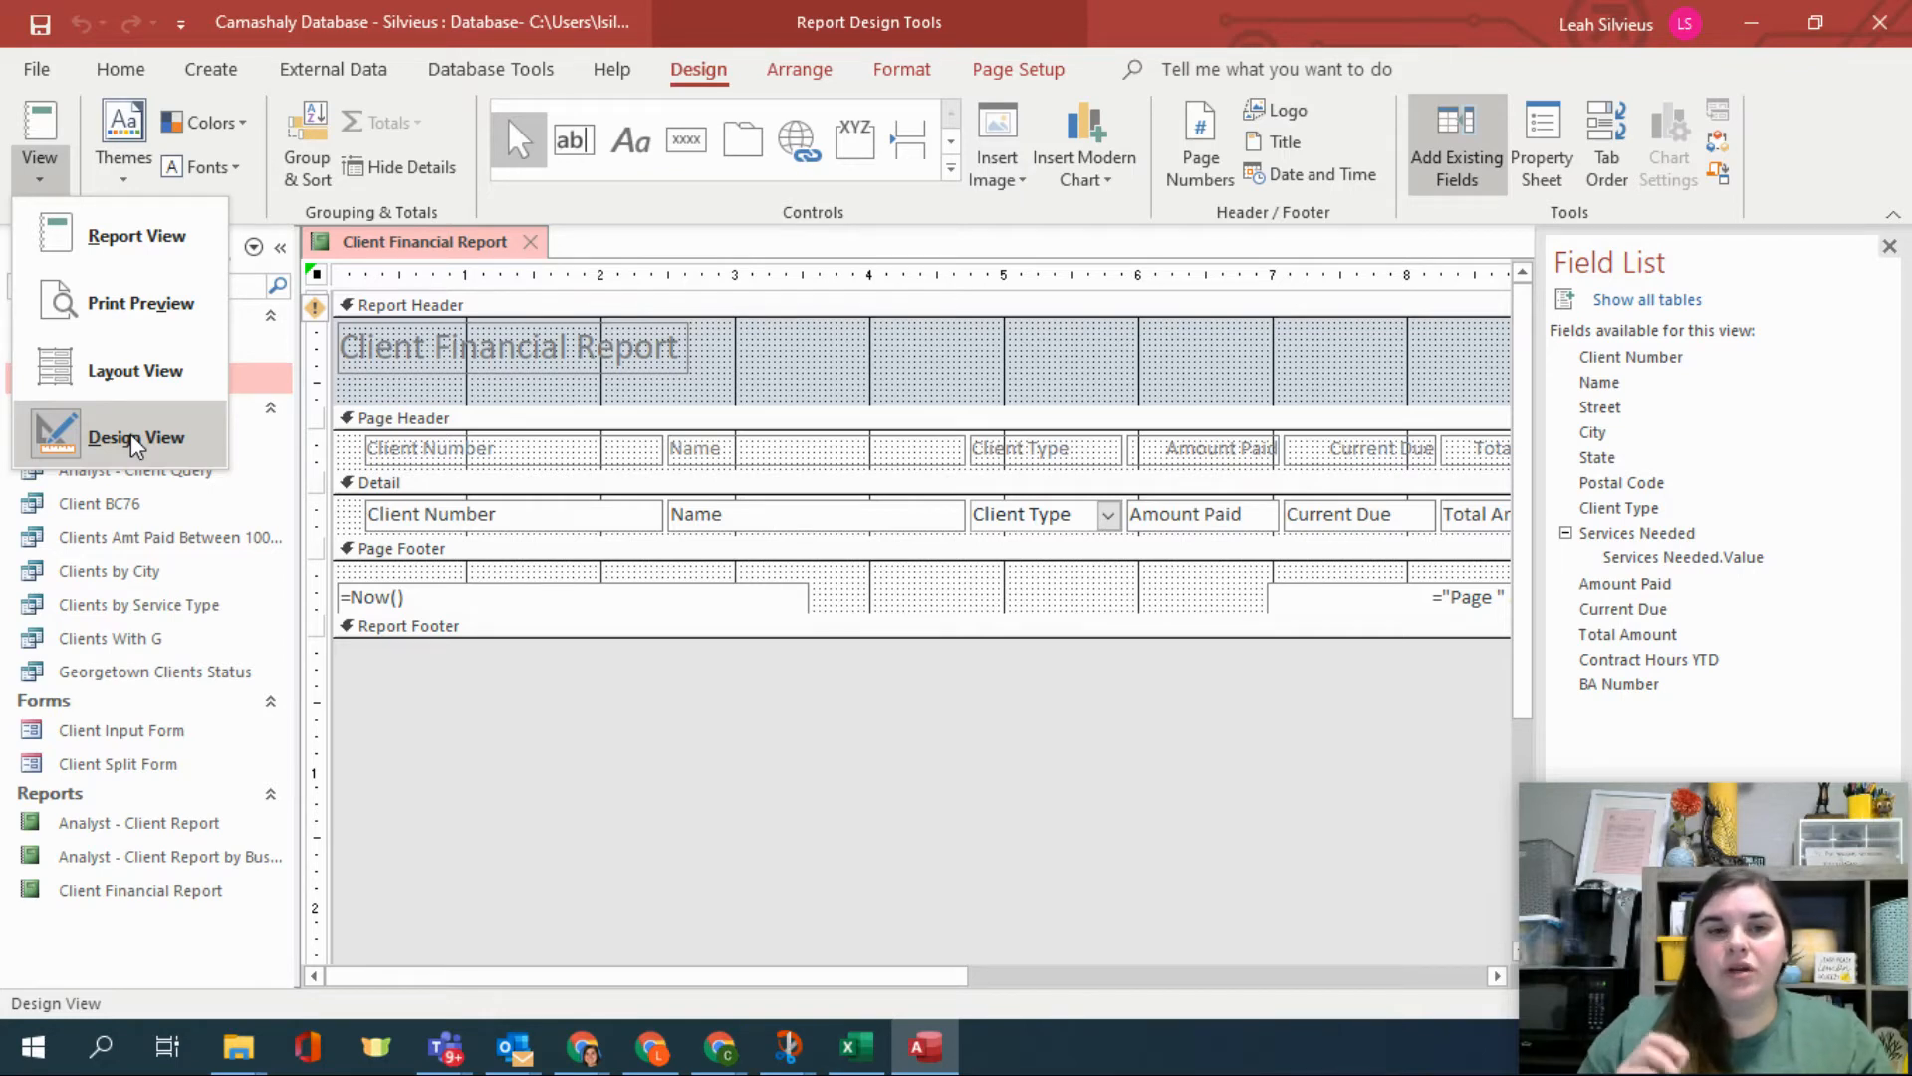
pyautogui.click(643, 754)
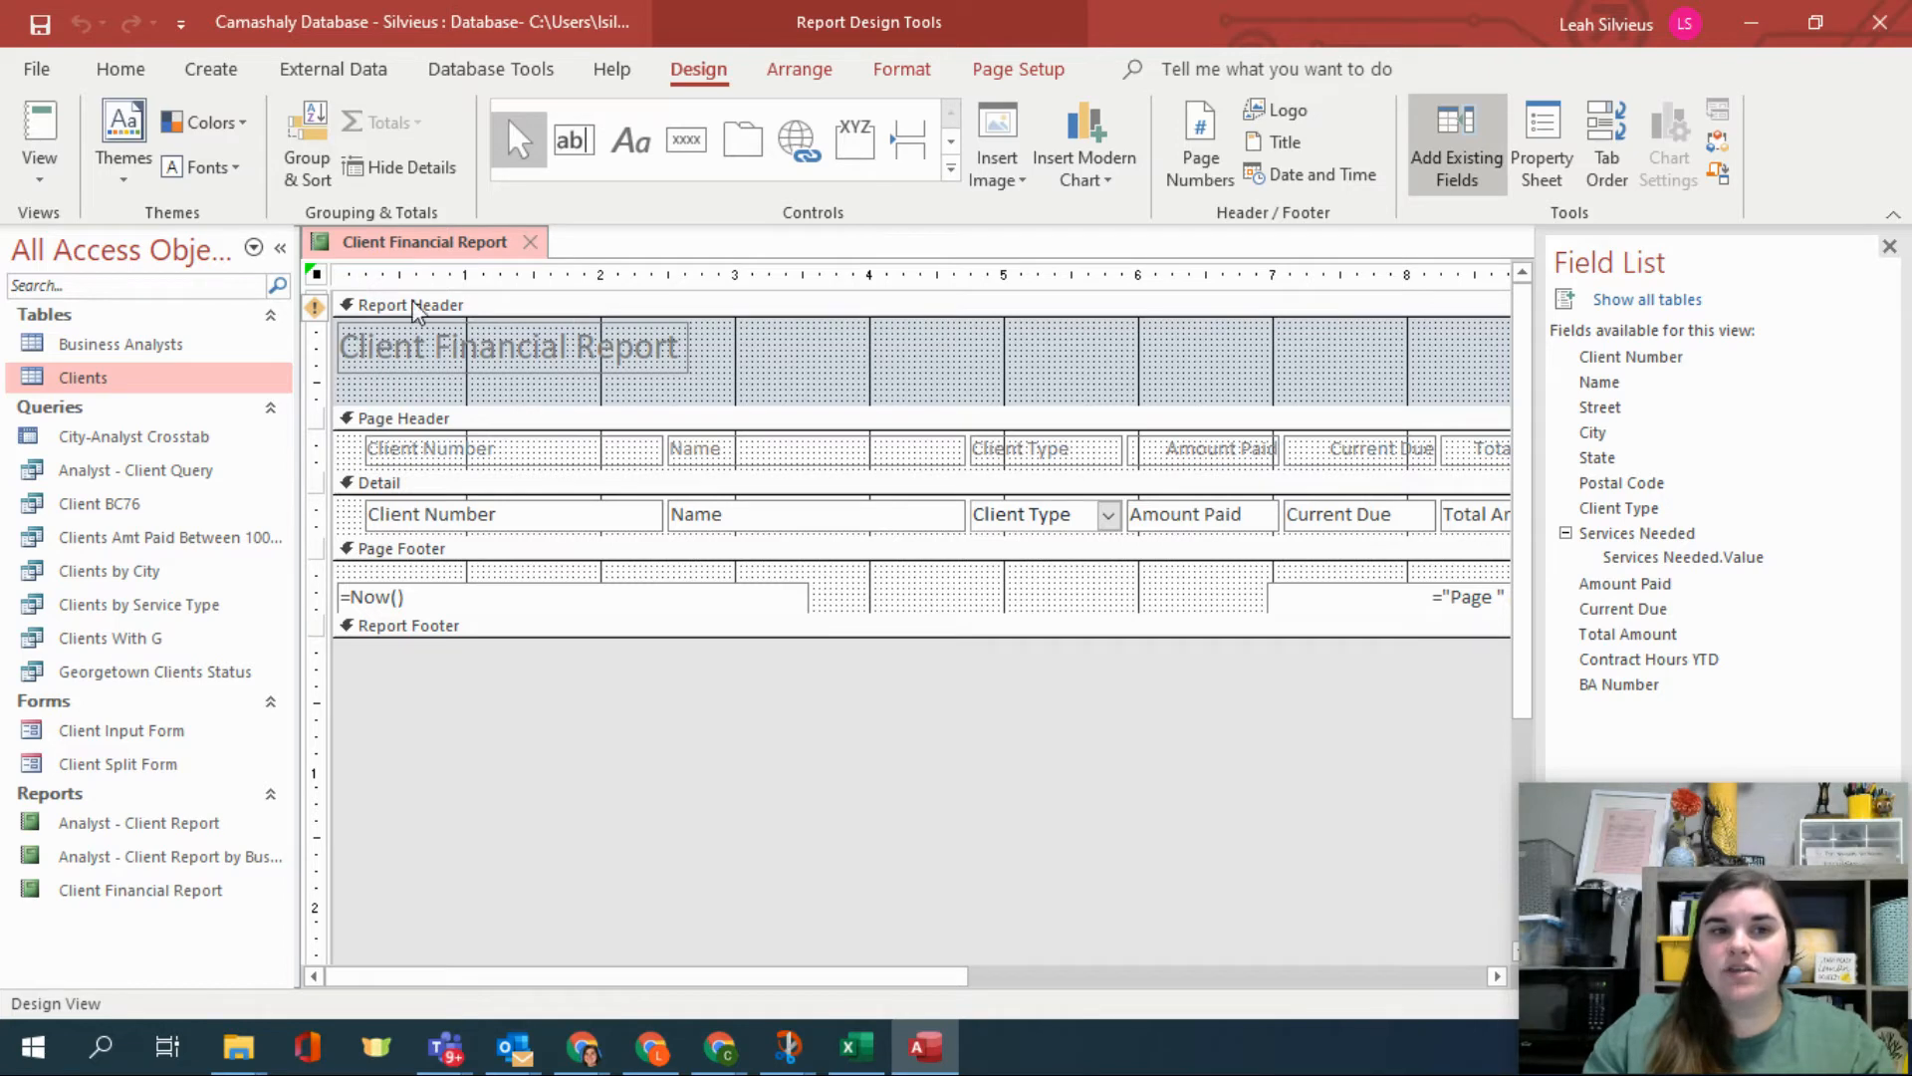
pyautogui.press('ctrl')
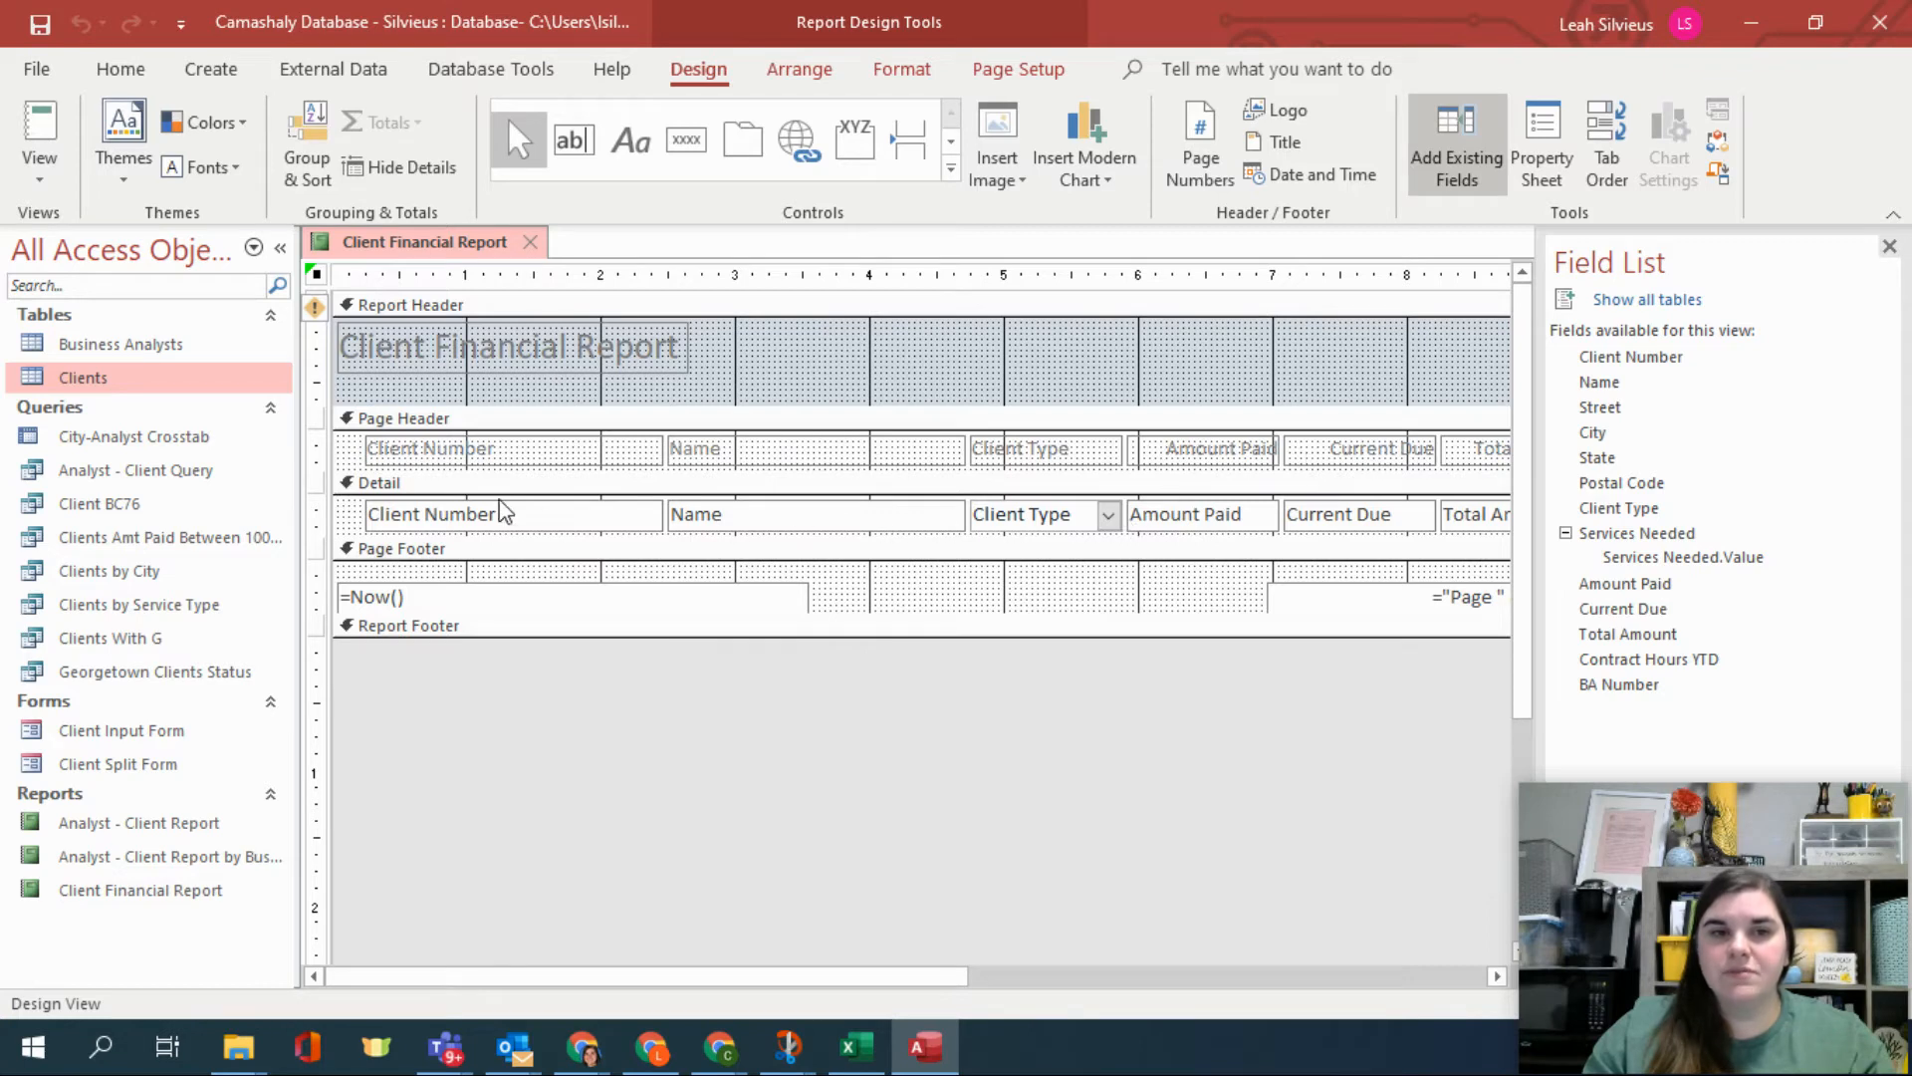
pyautogui.press('ctrl')
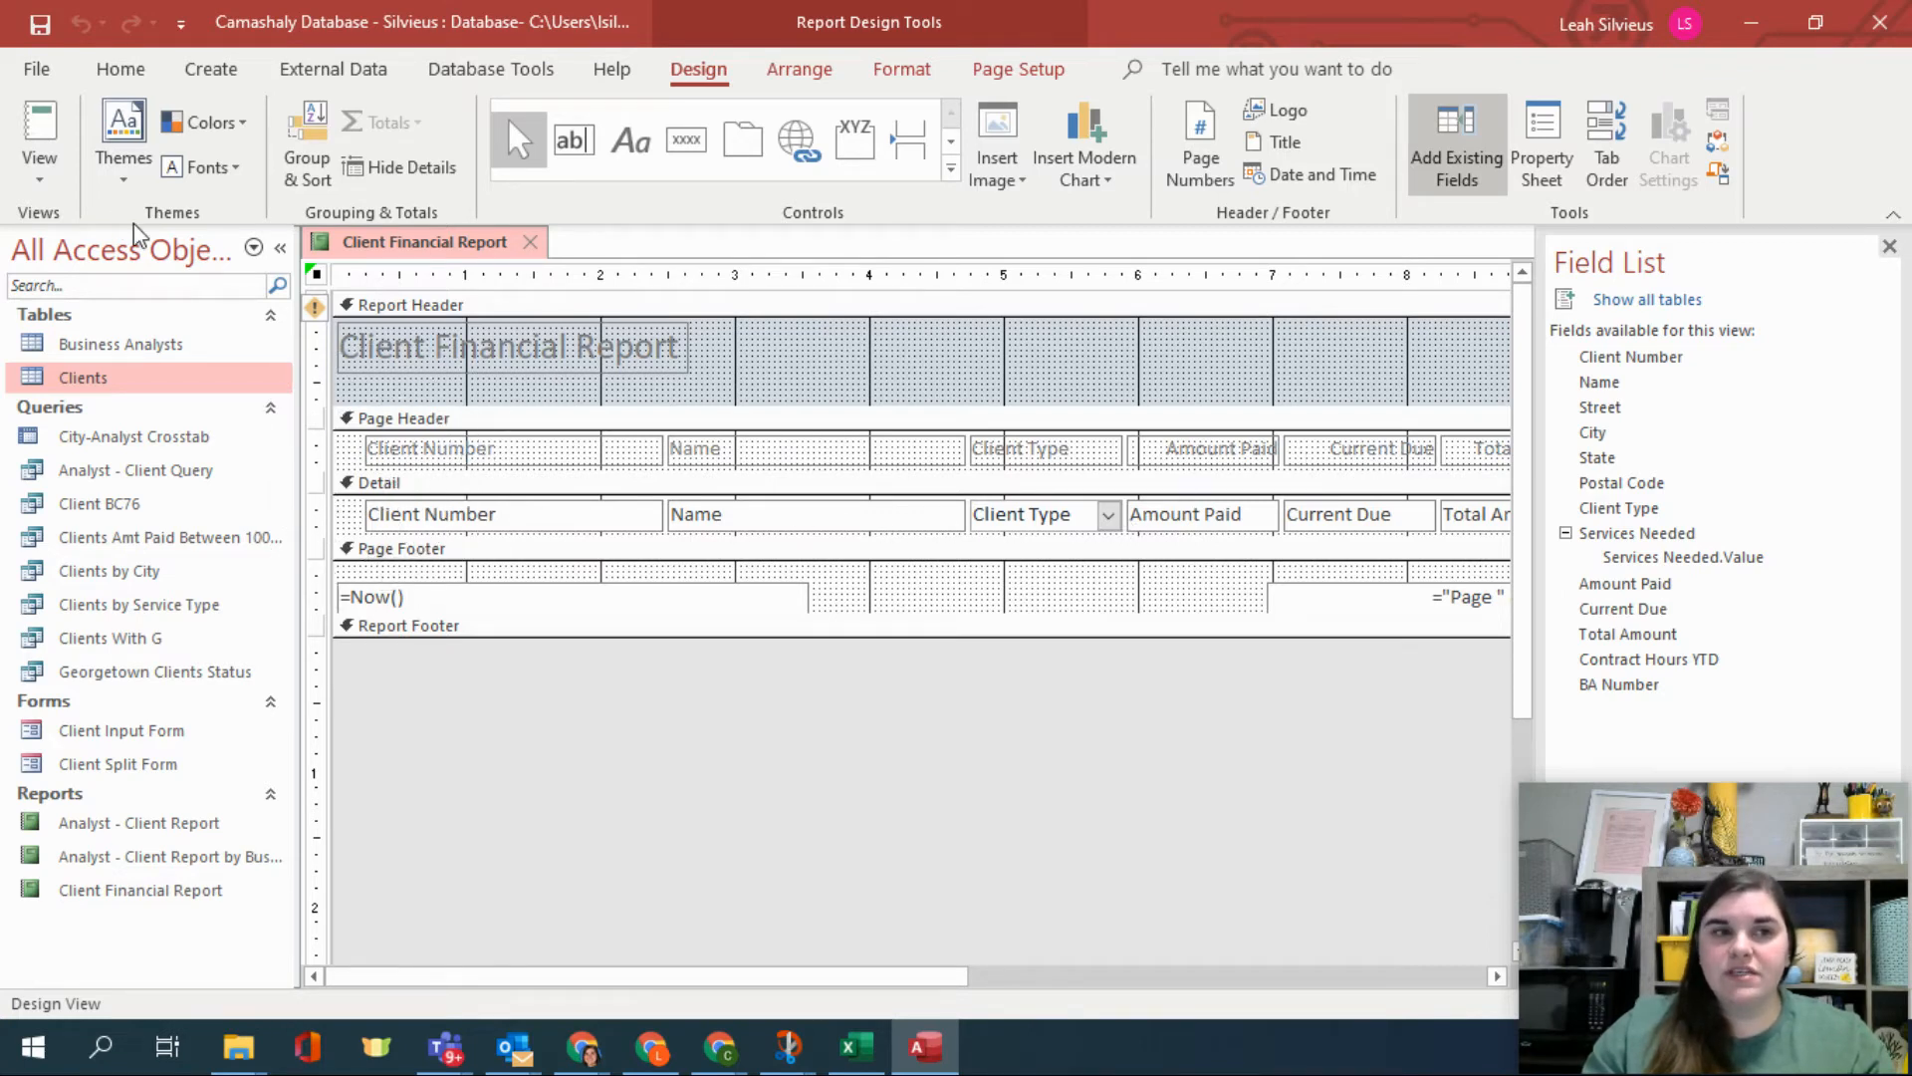
# Show the report in Report View and examine its title, column headings, client records and date footer.
pyautogui.click(40, 167)
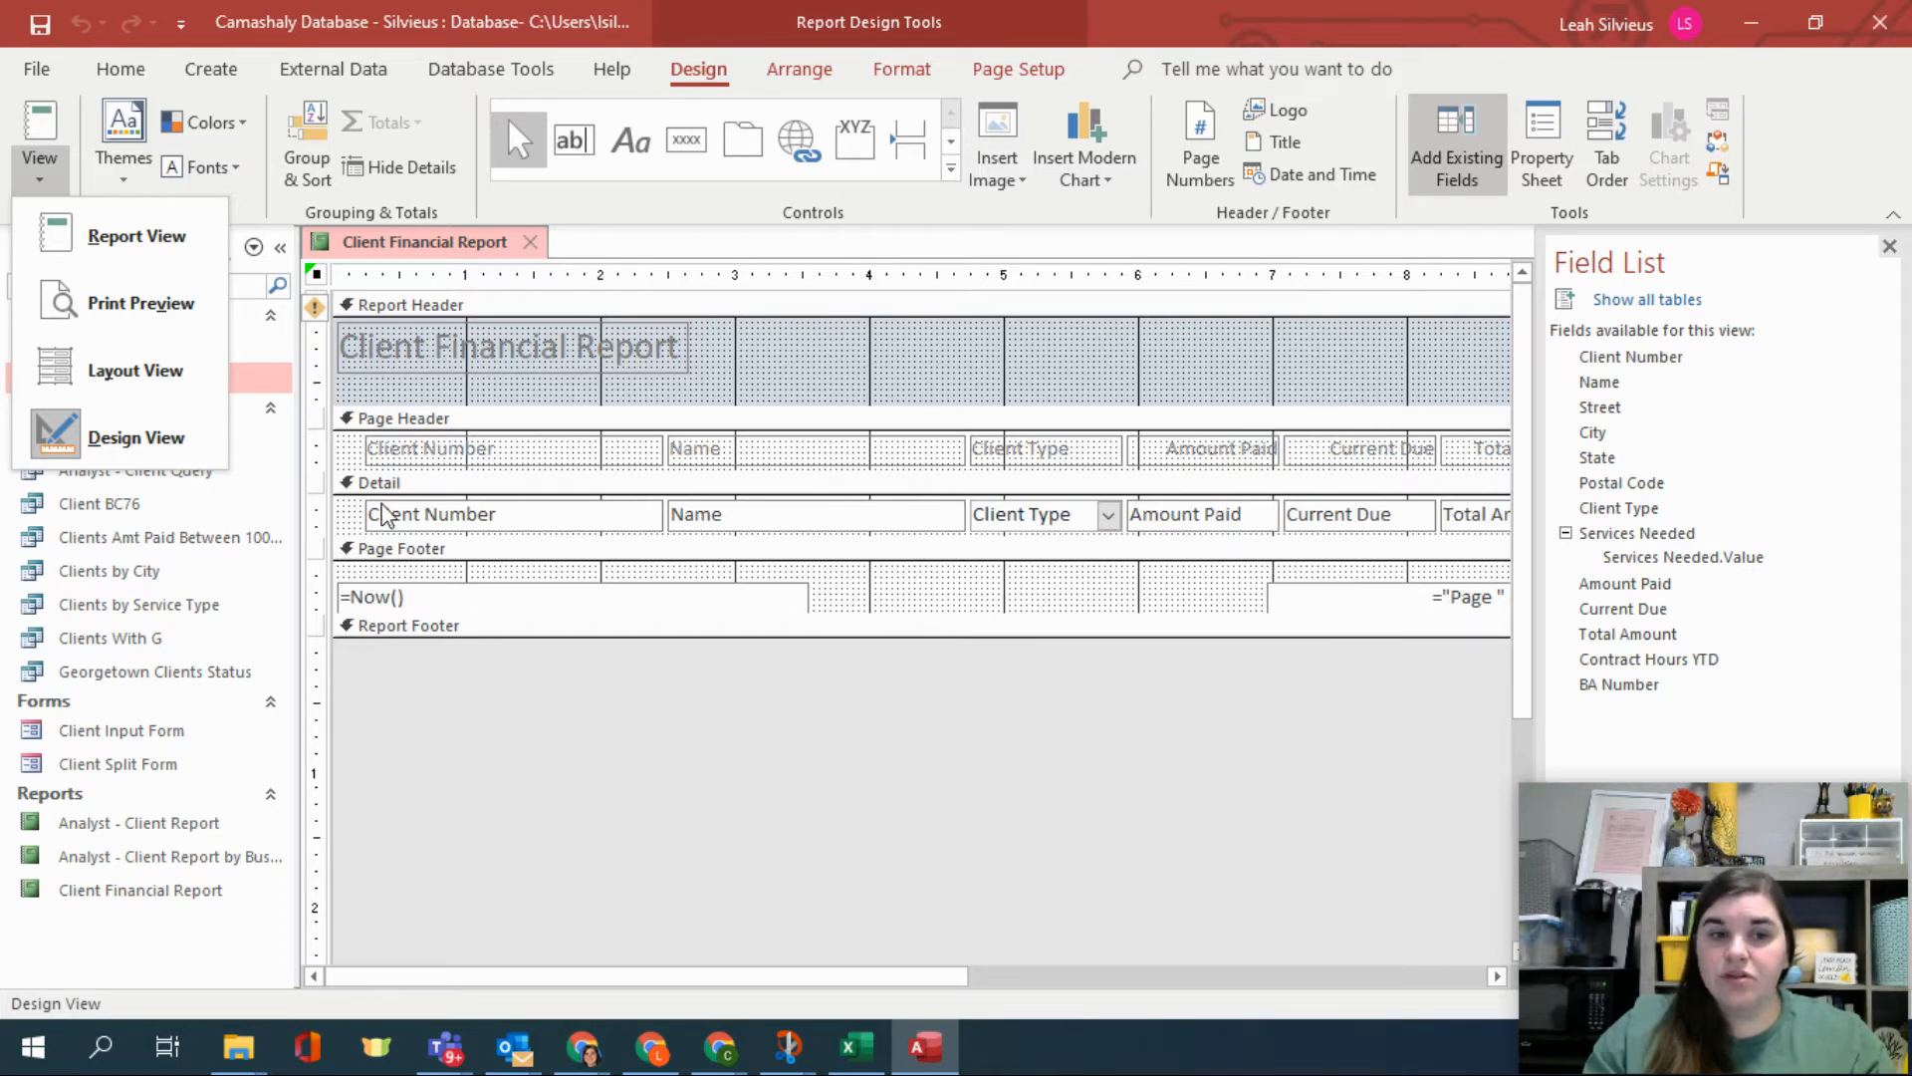
pyautogui.press('ctrl')
pyautogui.press('ctrl')
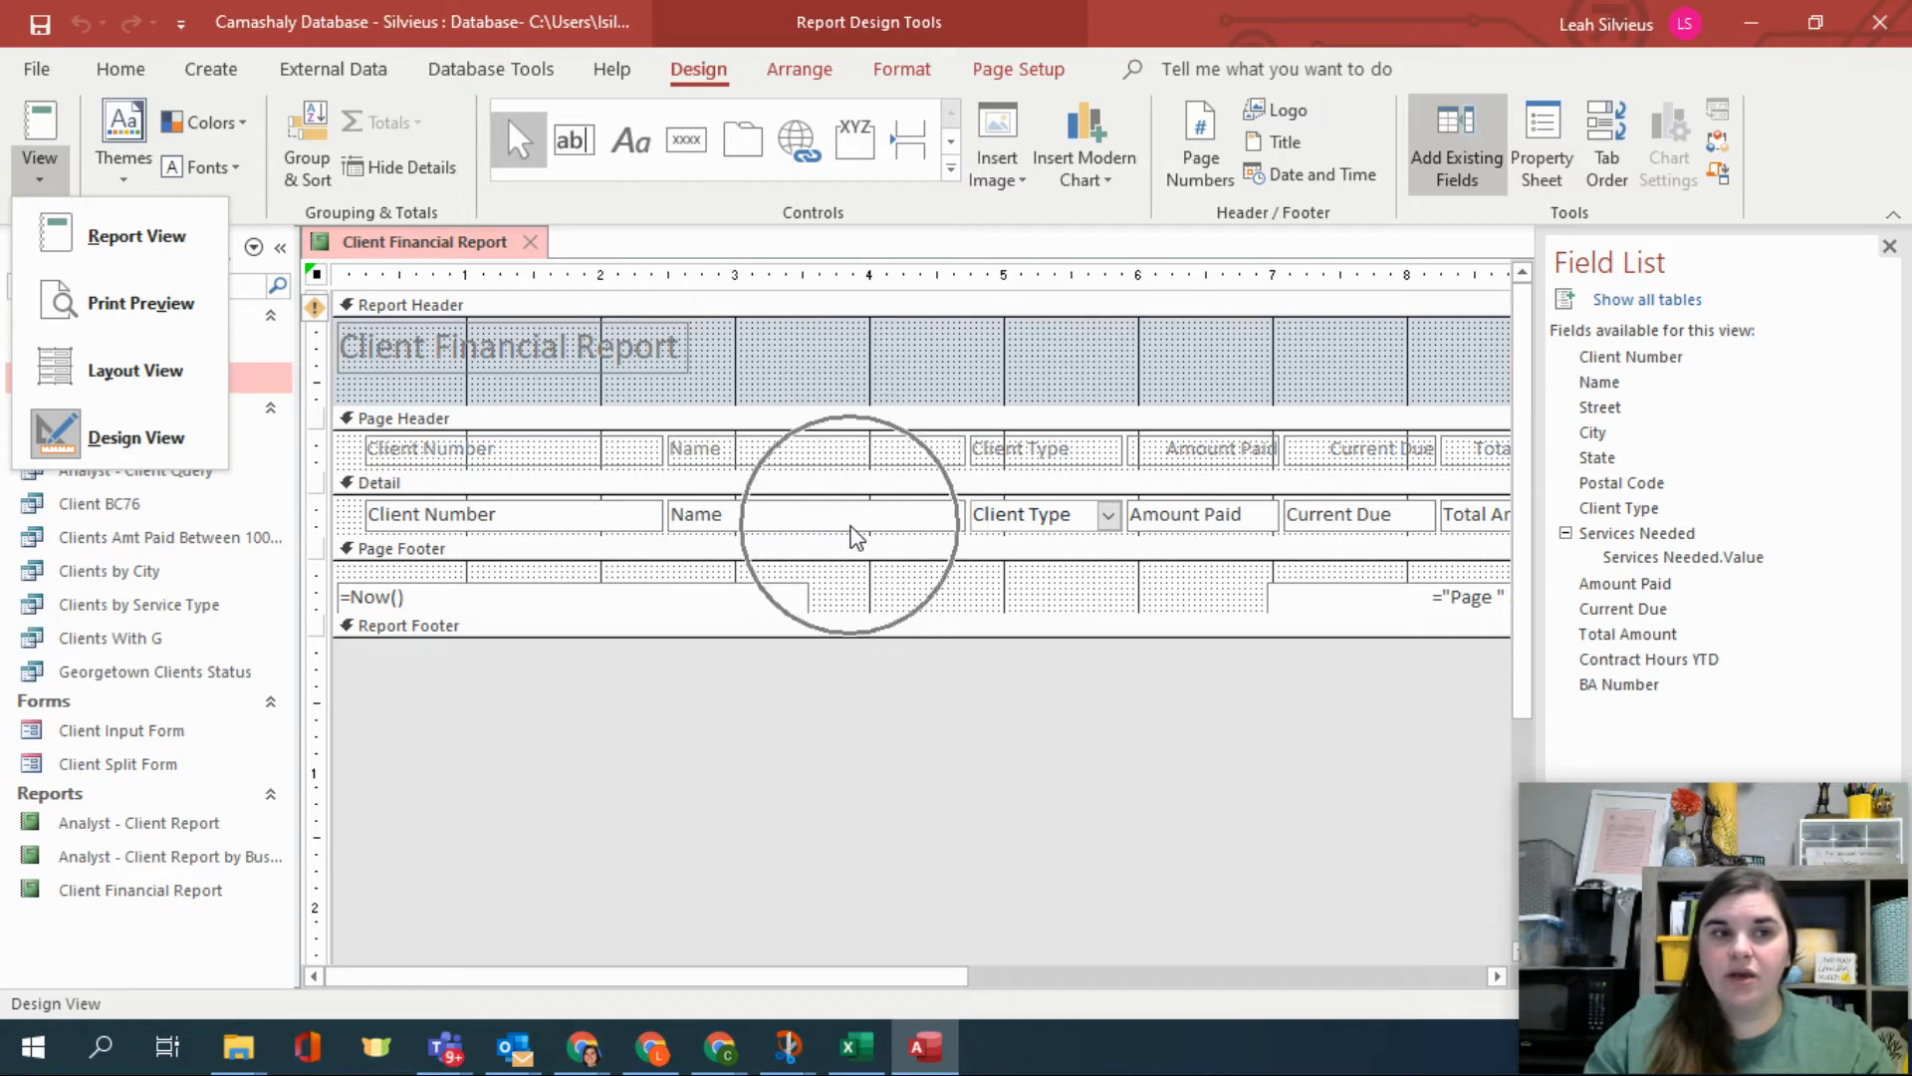
pyautogui.click(171, 261)
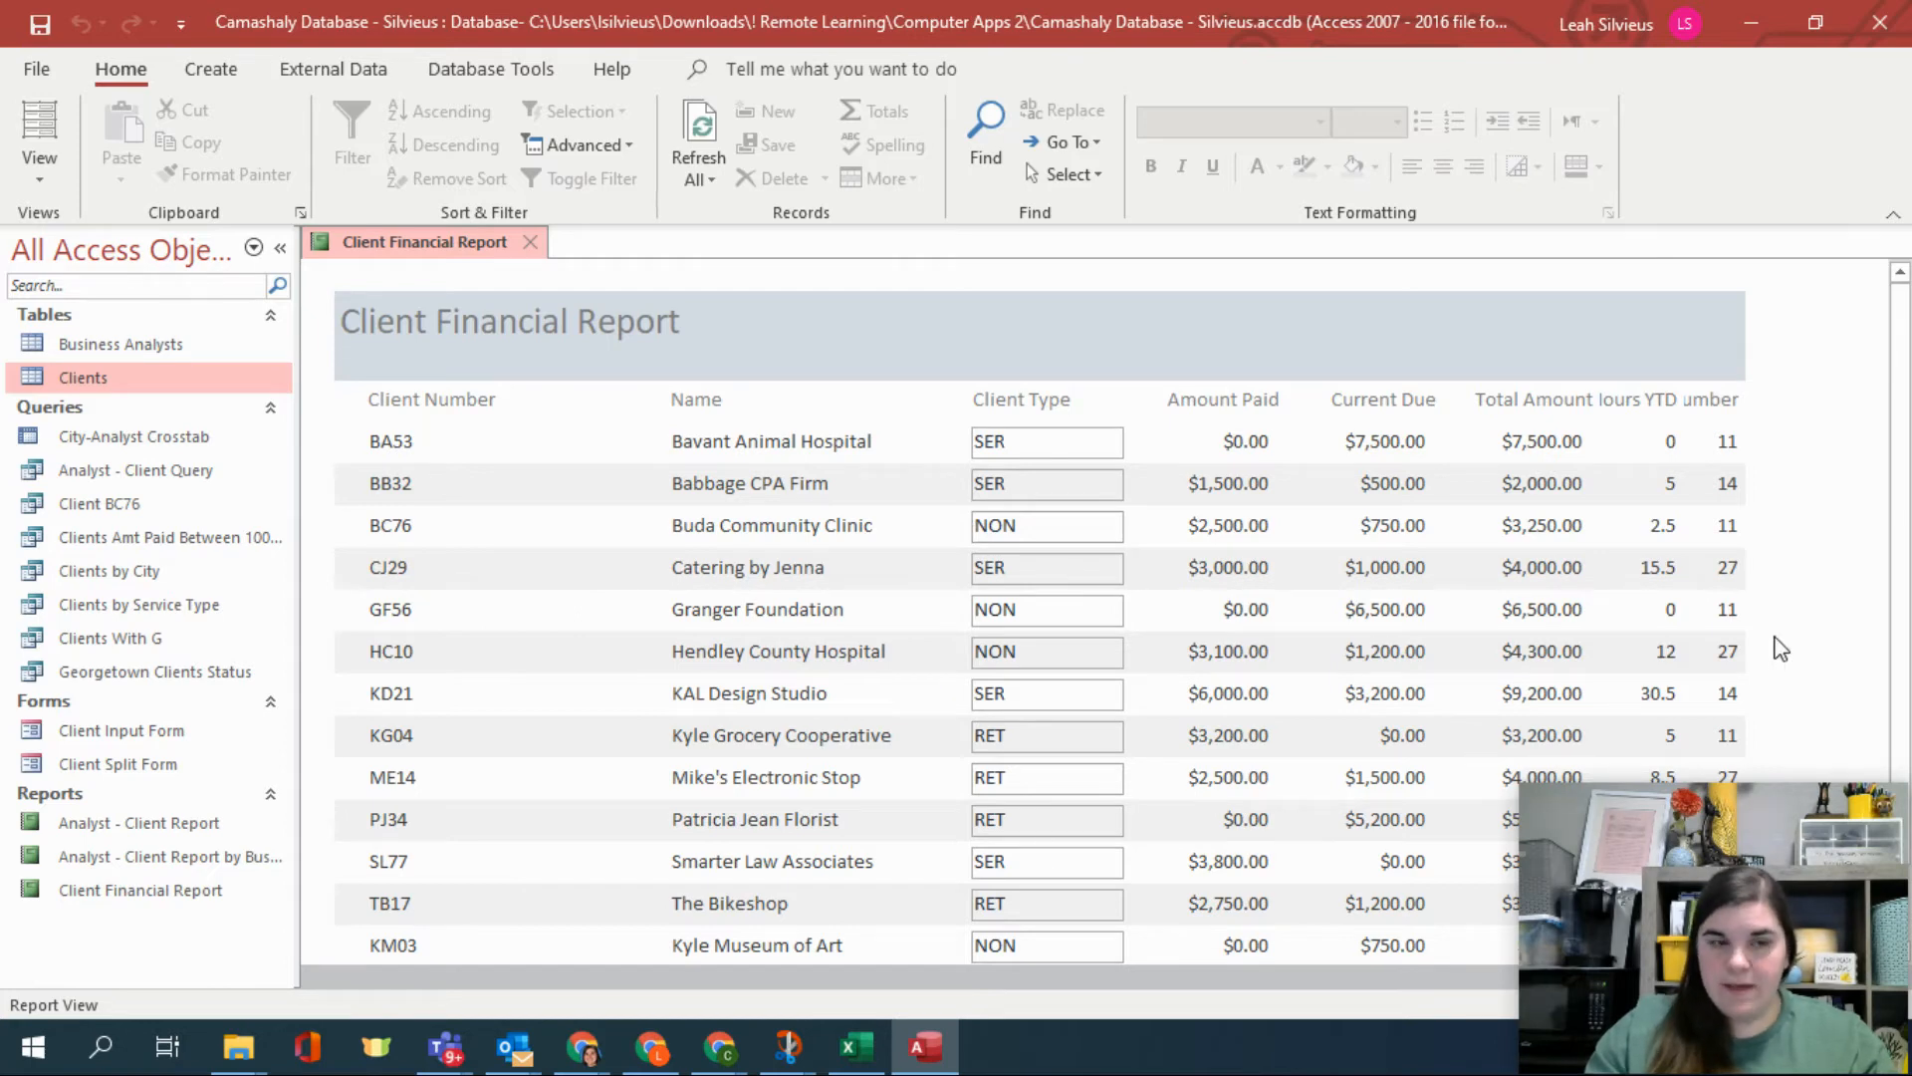
pyautogui.click(63, 165)
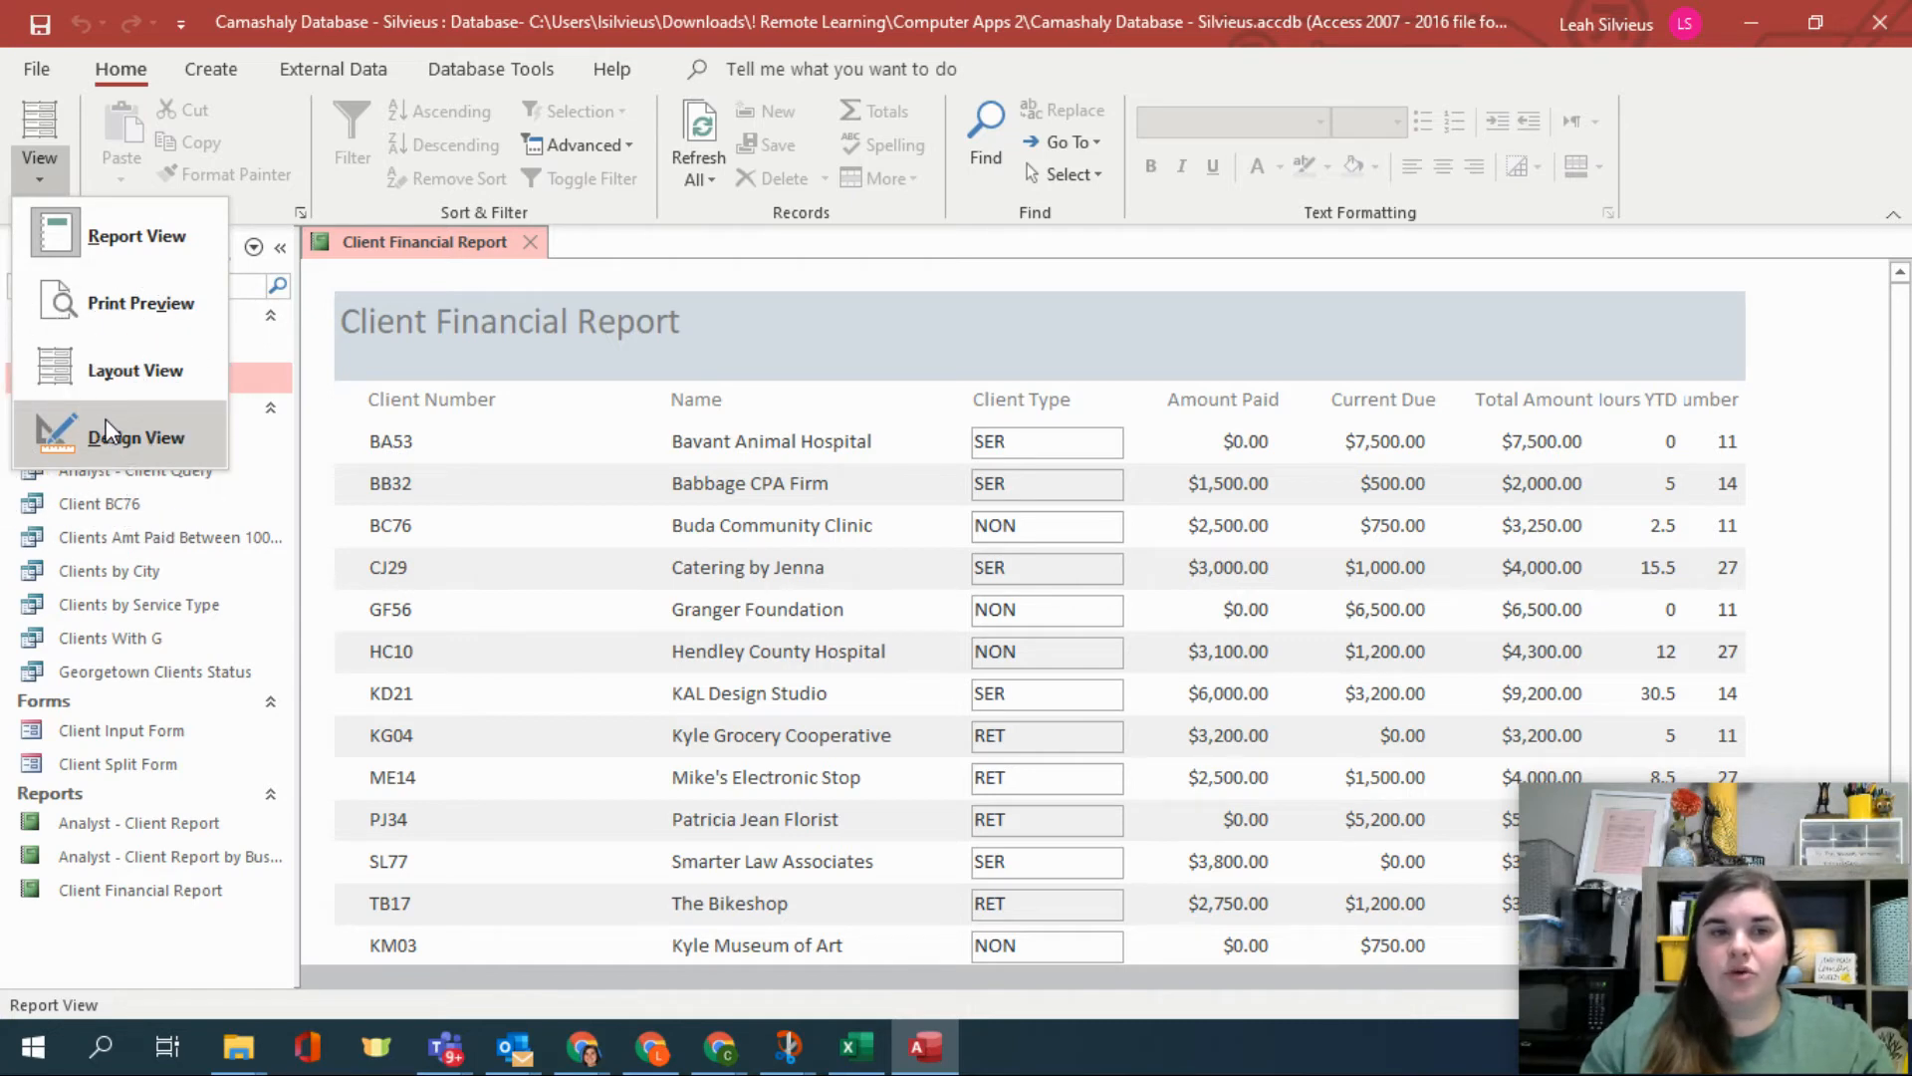
pyautogui.click(528, 315)
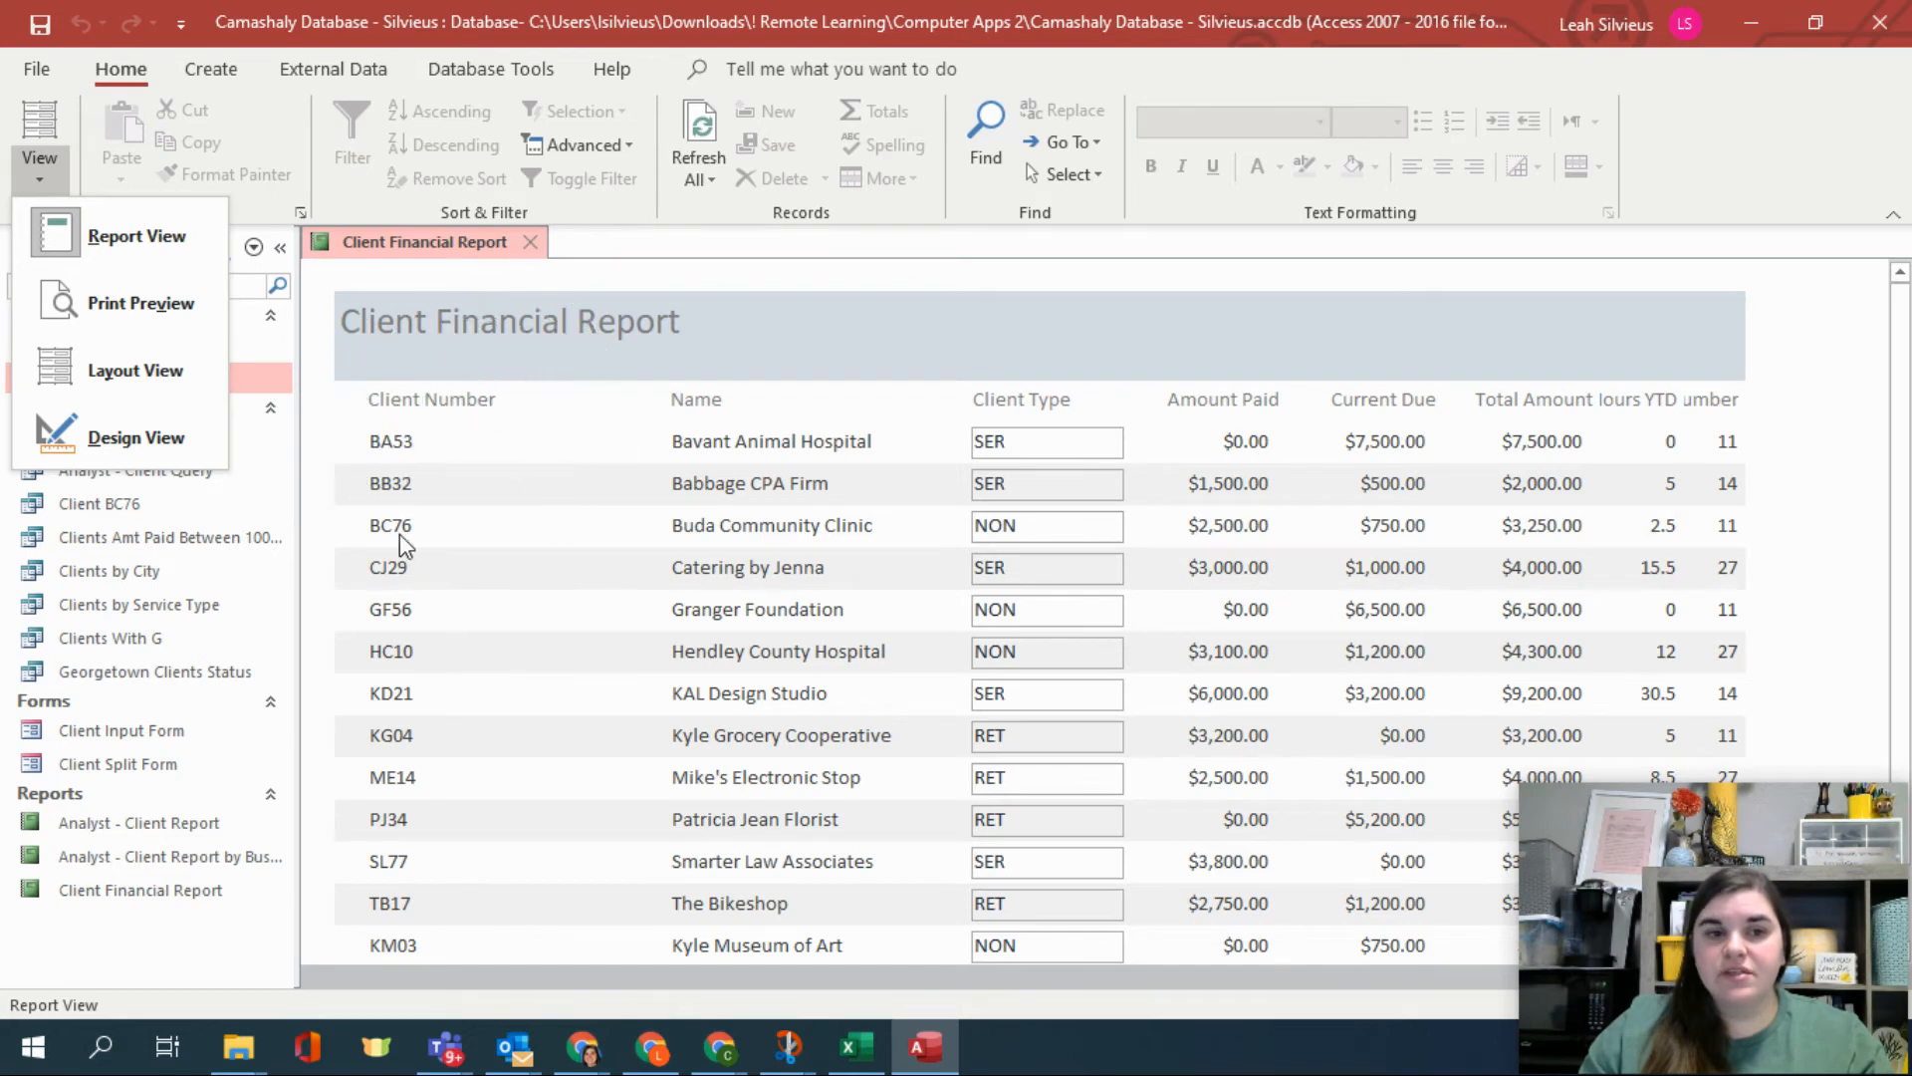
pyautogui.scroll(-3, 399, 533)
pyautogui.press('ctrl')
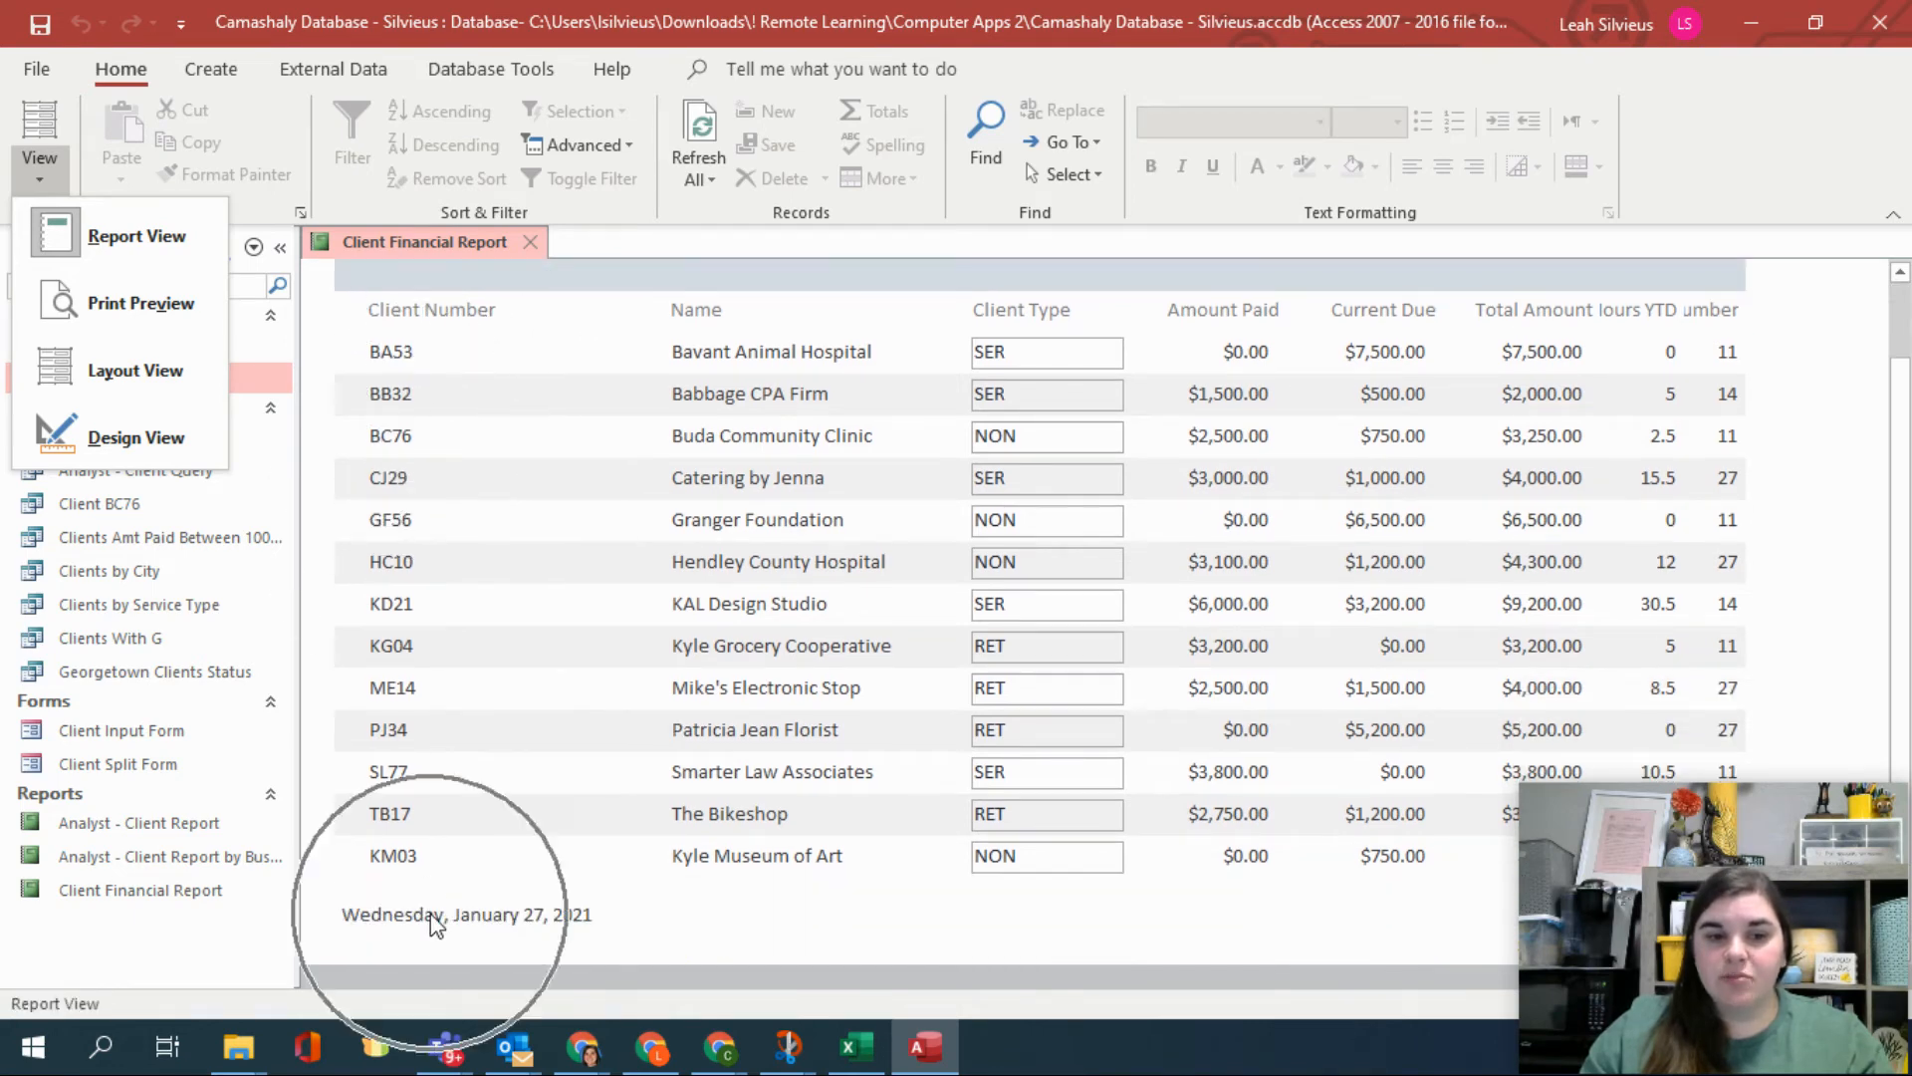
# Return the report to Design View and examine the Page Header, Detail and Page Footer sections.
pyautogui.click(94, 456)
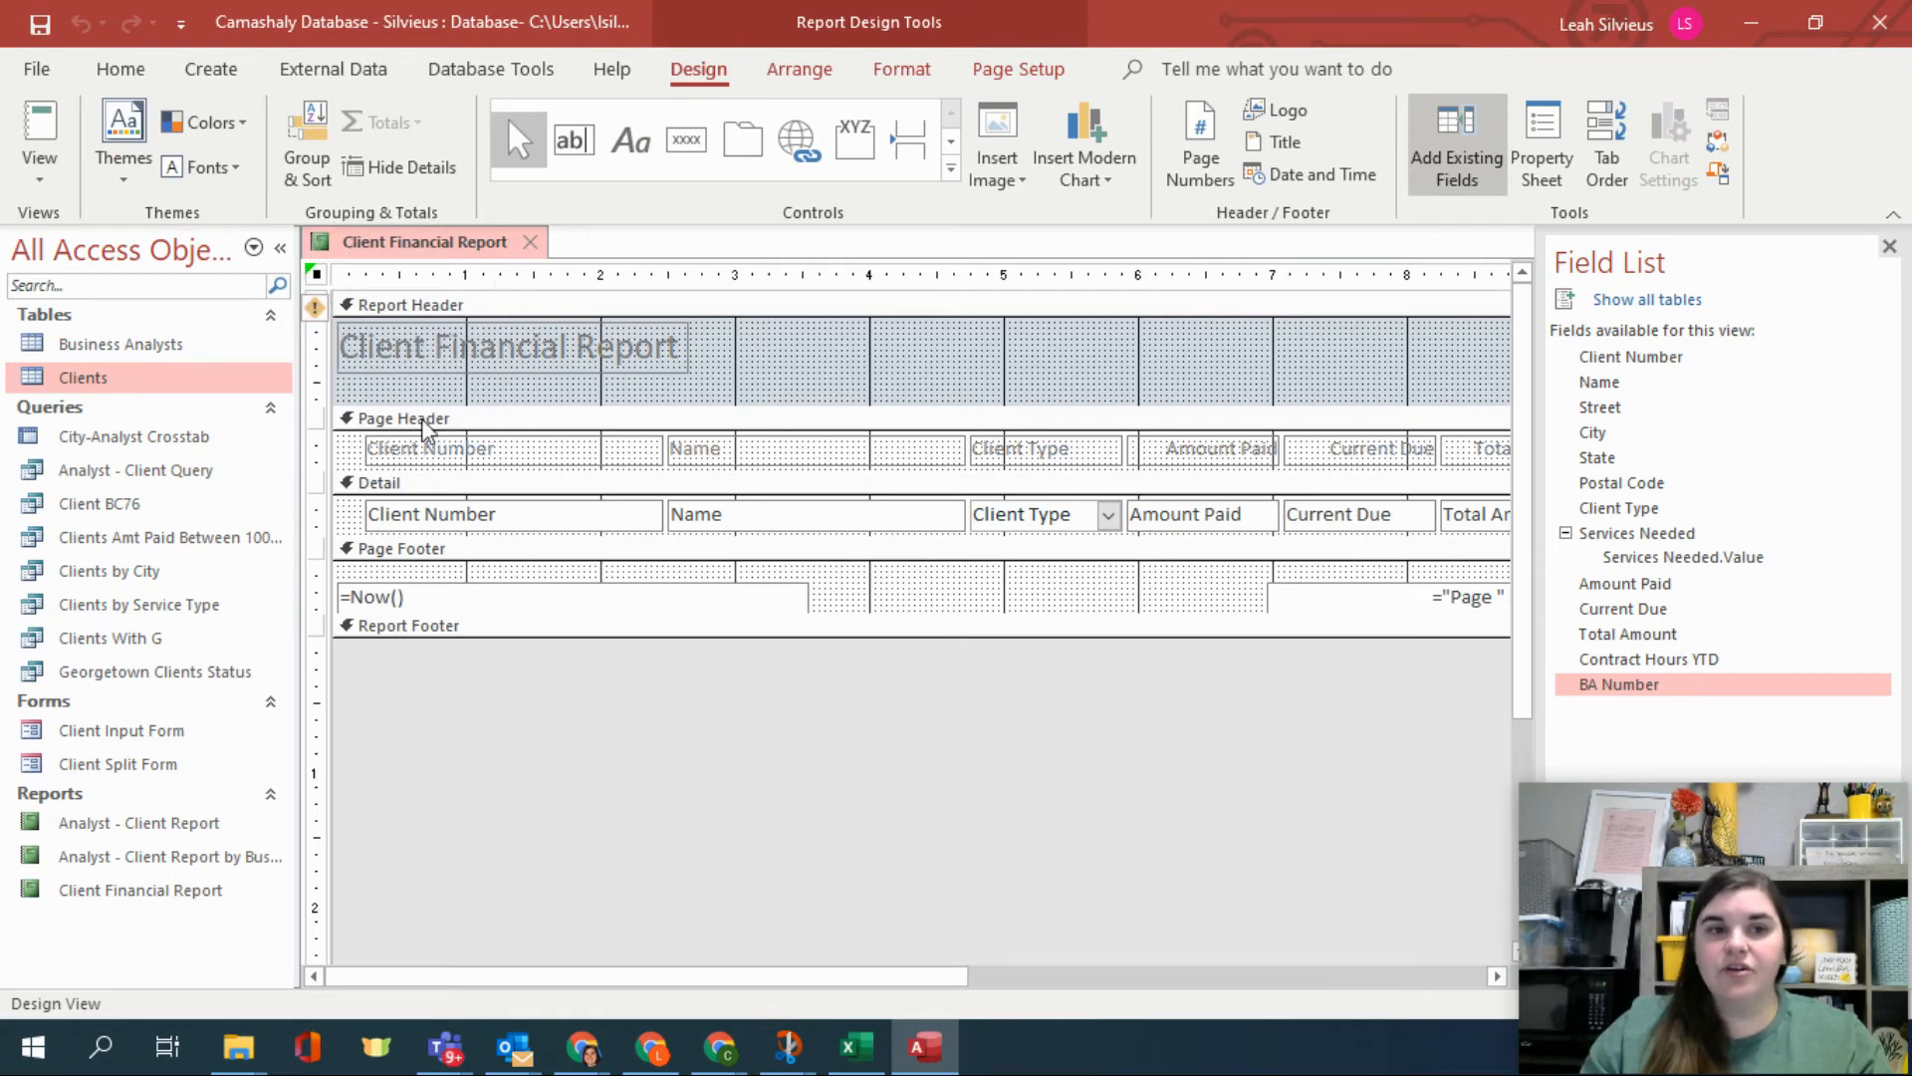
pyautogui.press('ctrl')
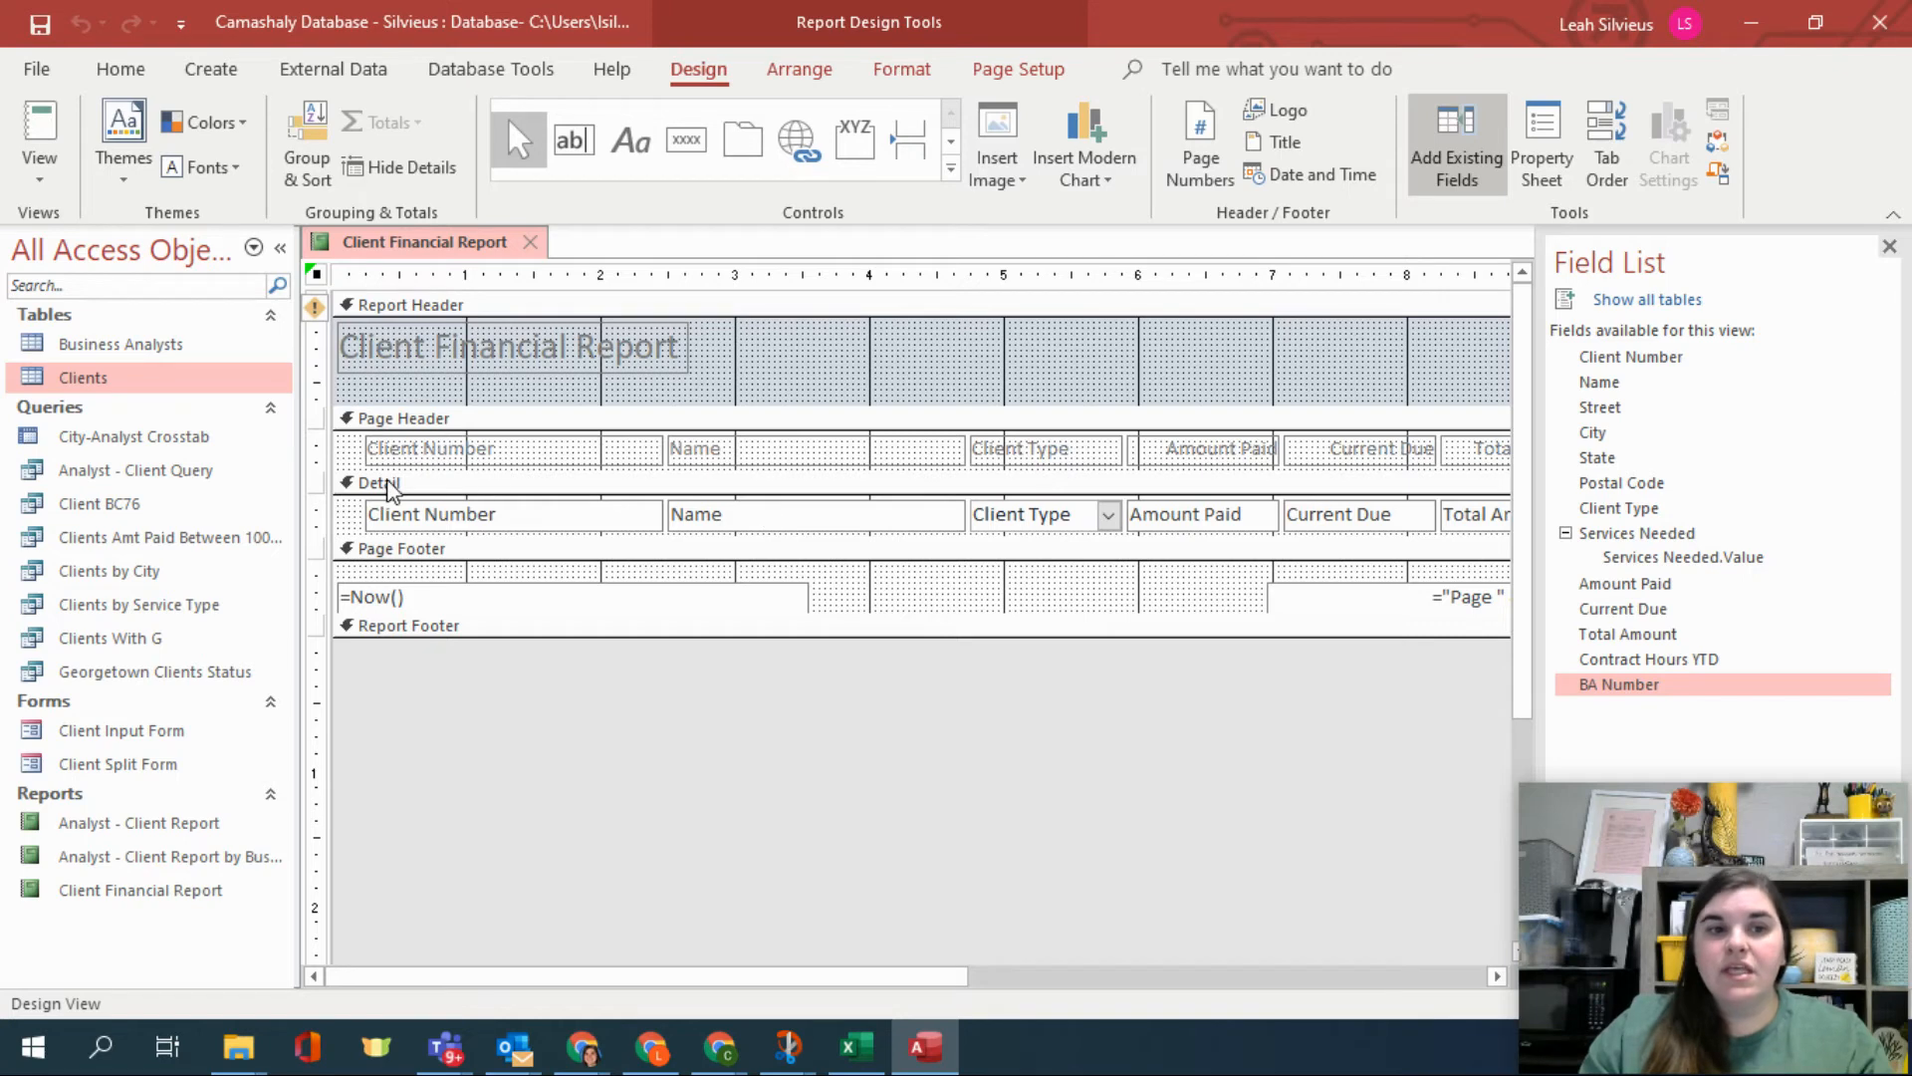
pyautogui.press('ctrl')
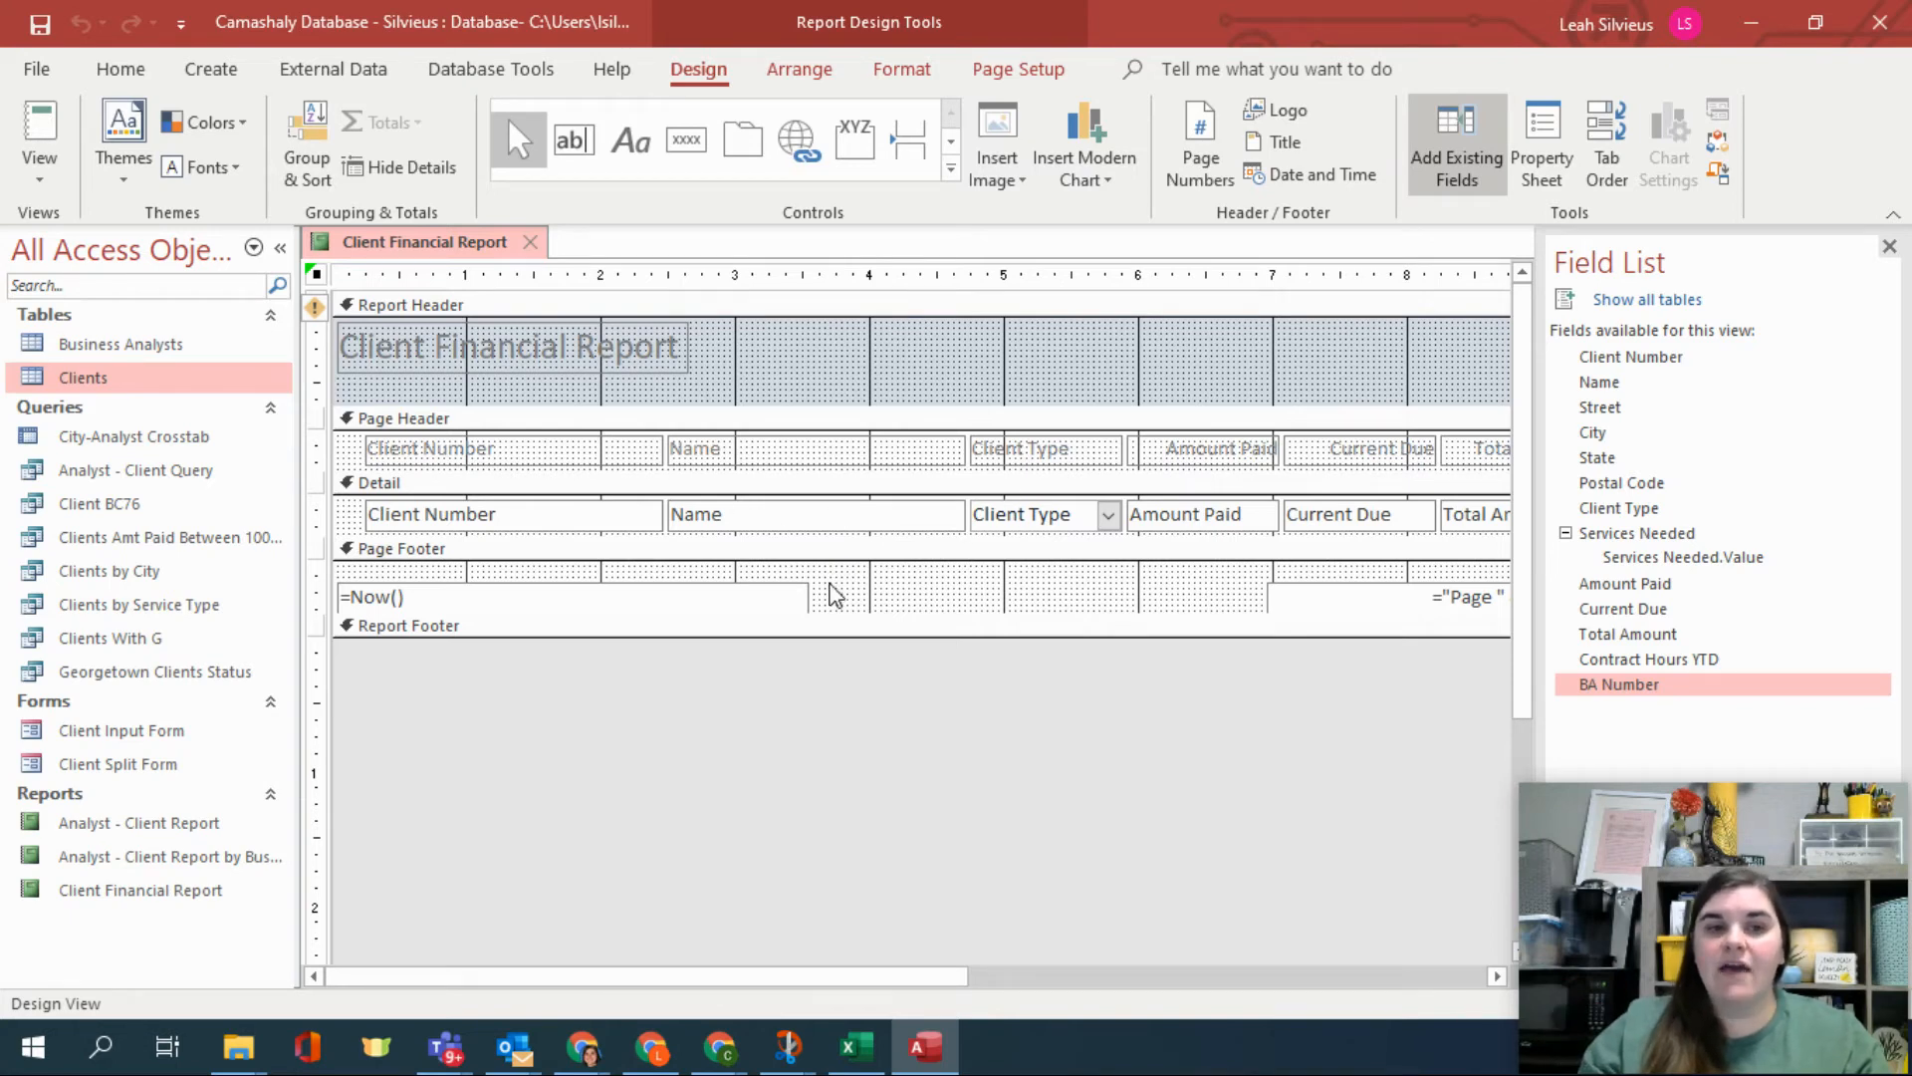
# Switch the Client Financial Report from Design View to Layout View.
pyautogui.press('ctrl')
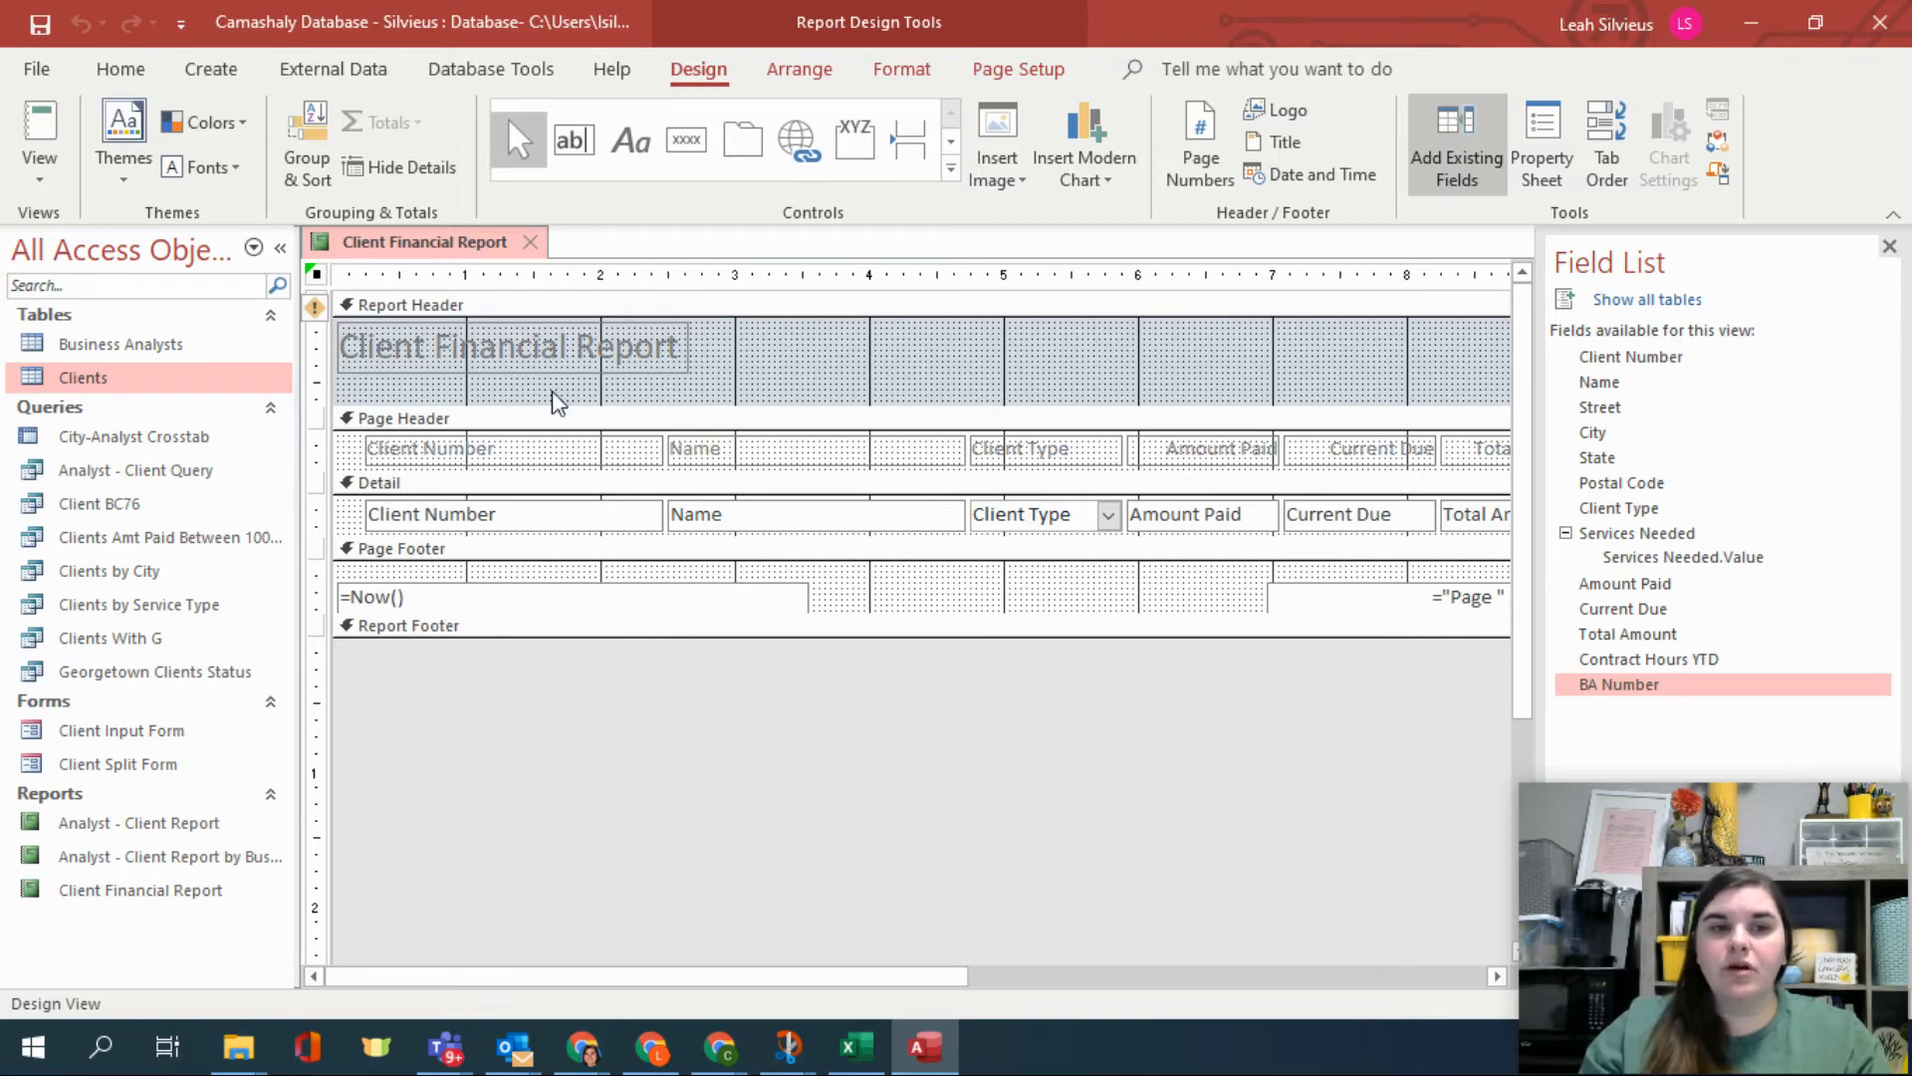
pyautogui.click(370, 487)
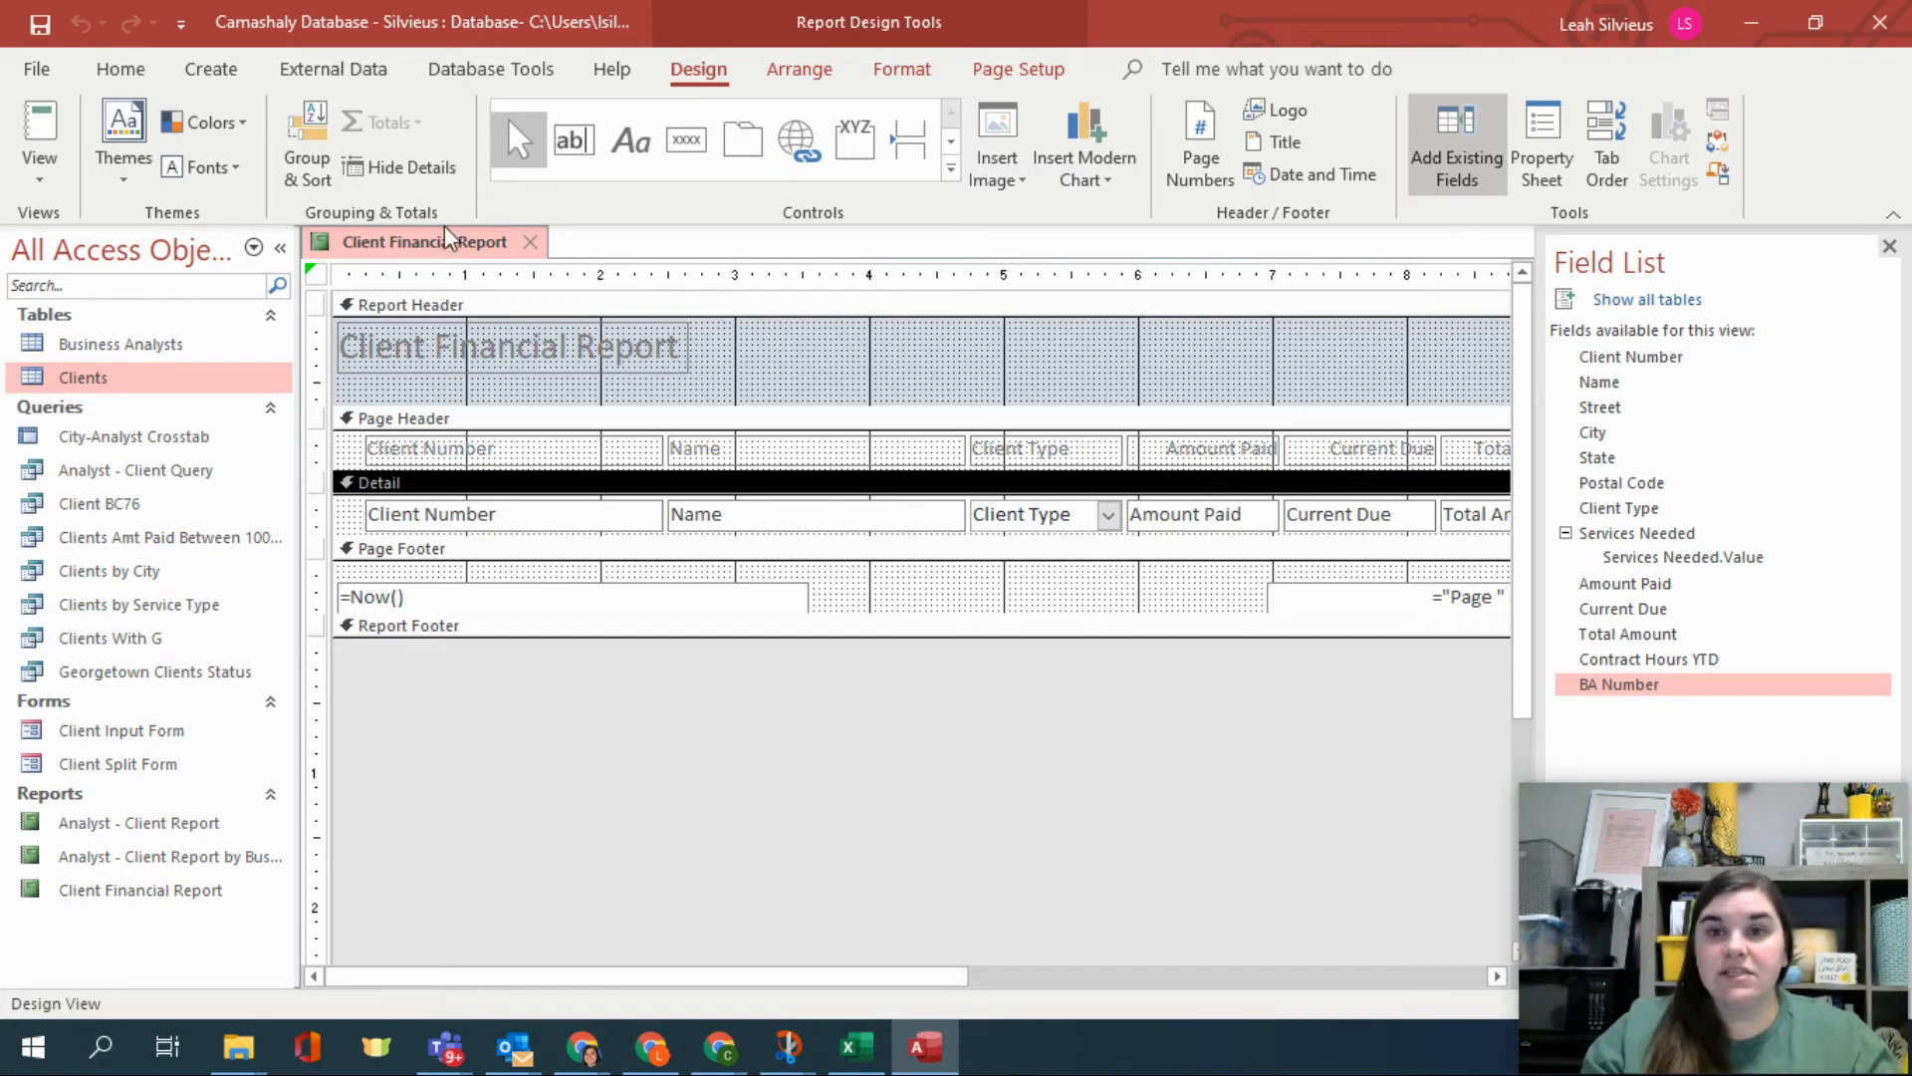
pyautogui.click(62, 172)
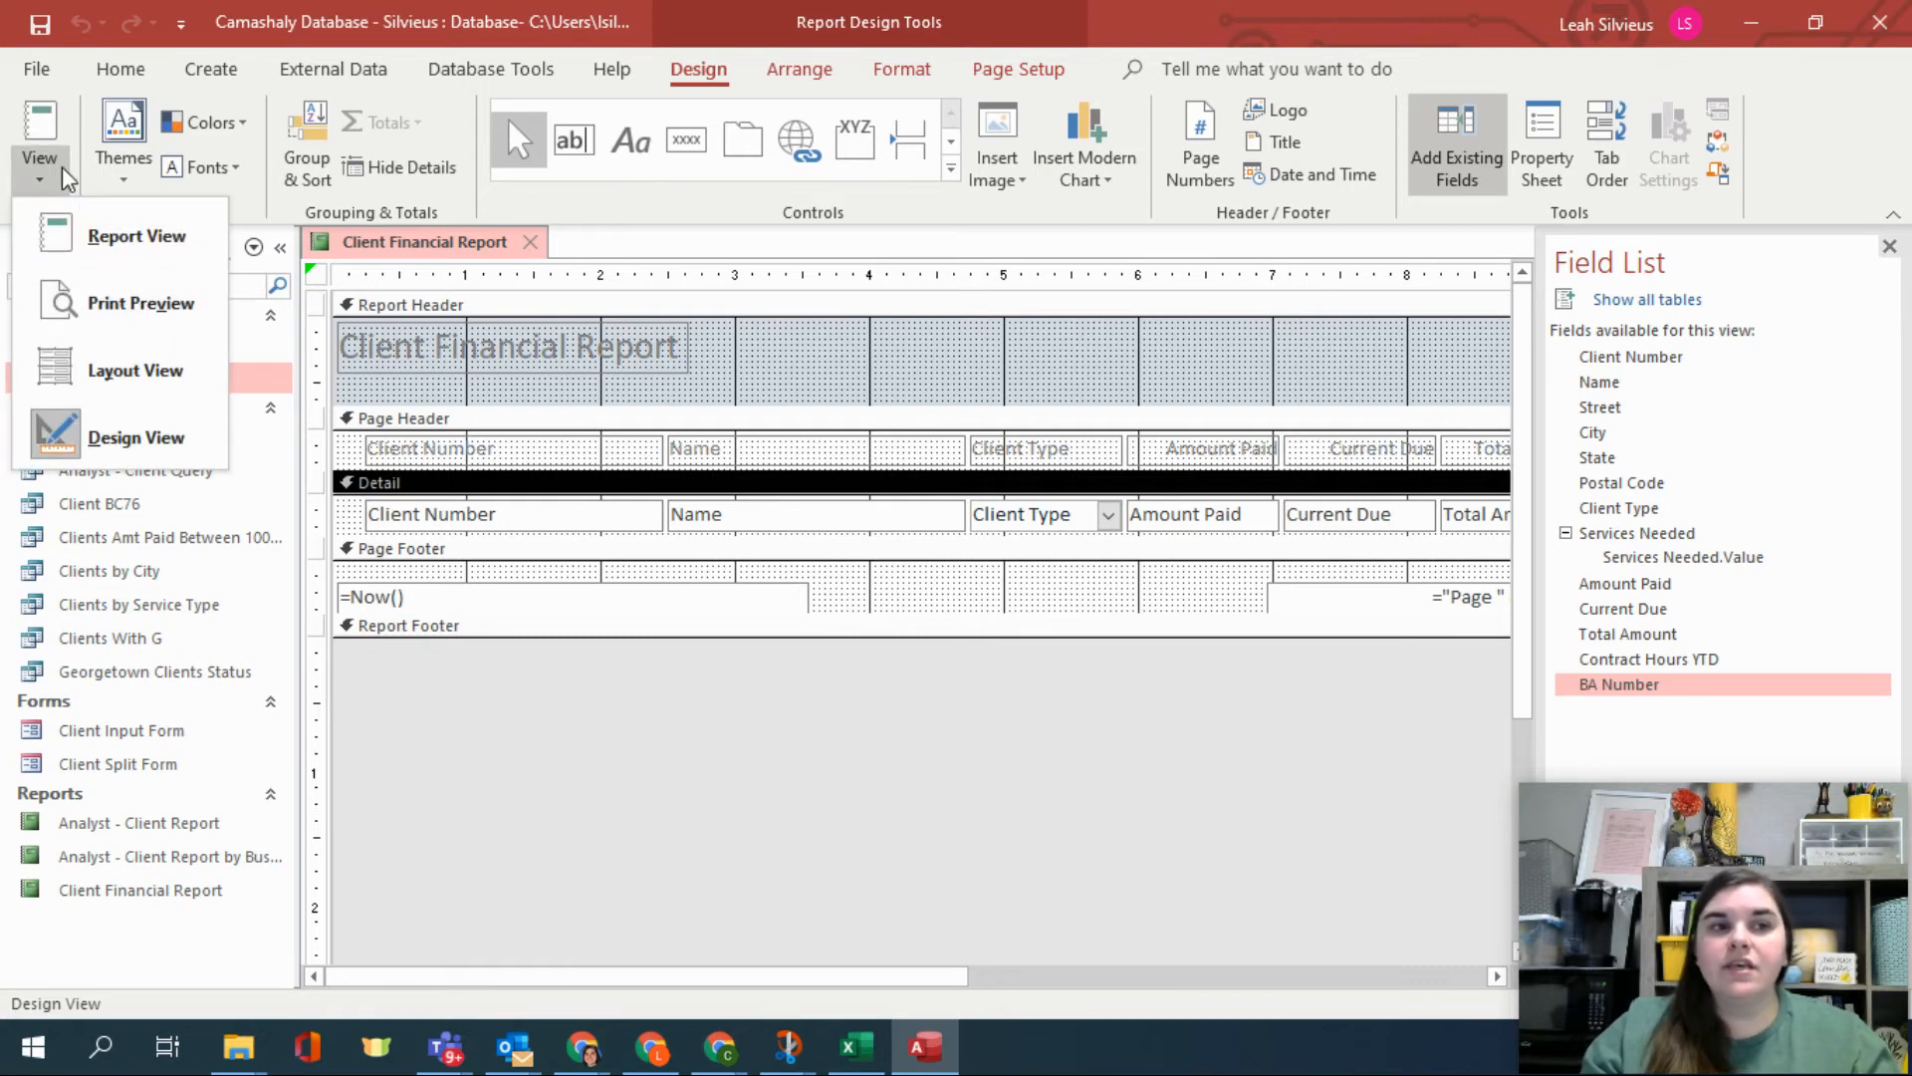
pyautogui.click(147, 368)
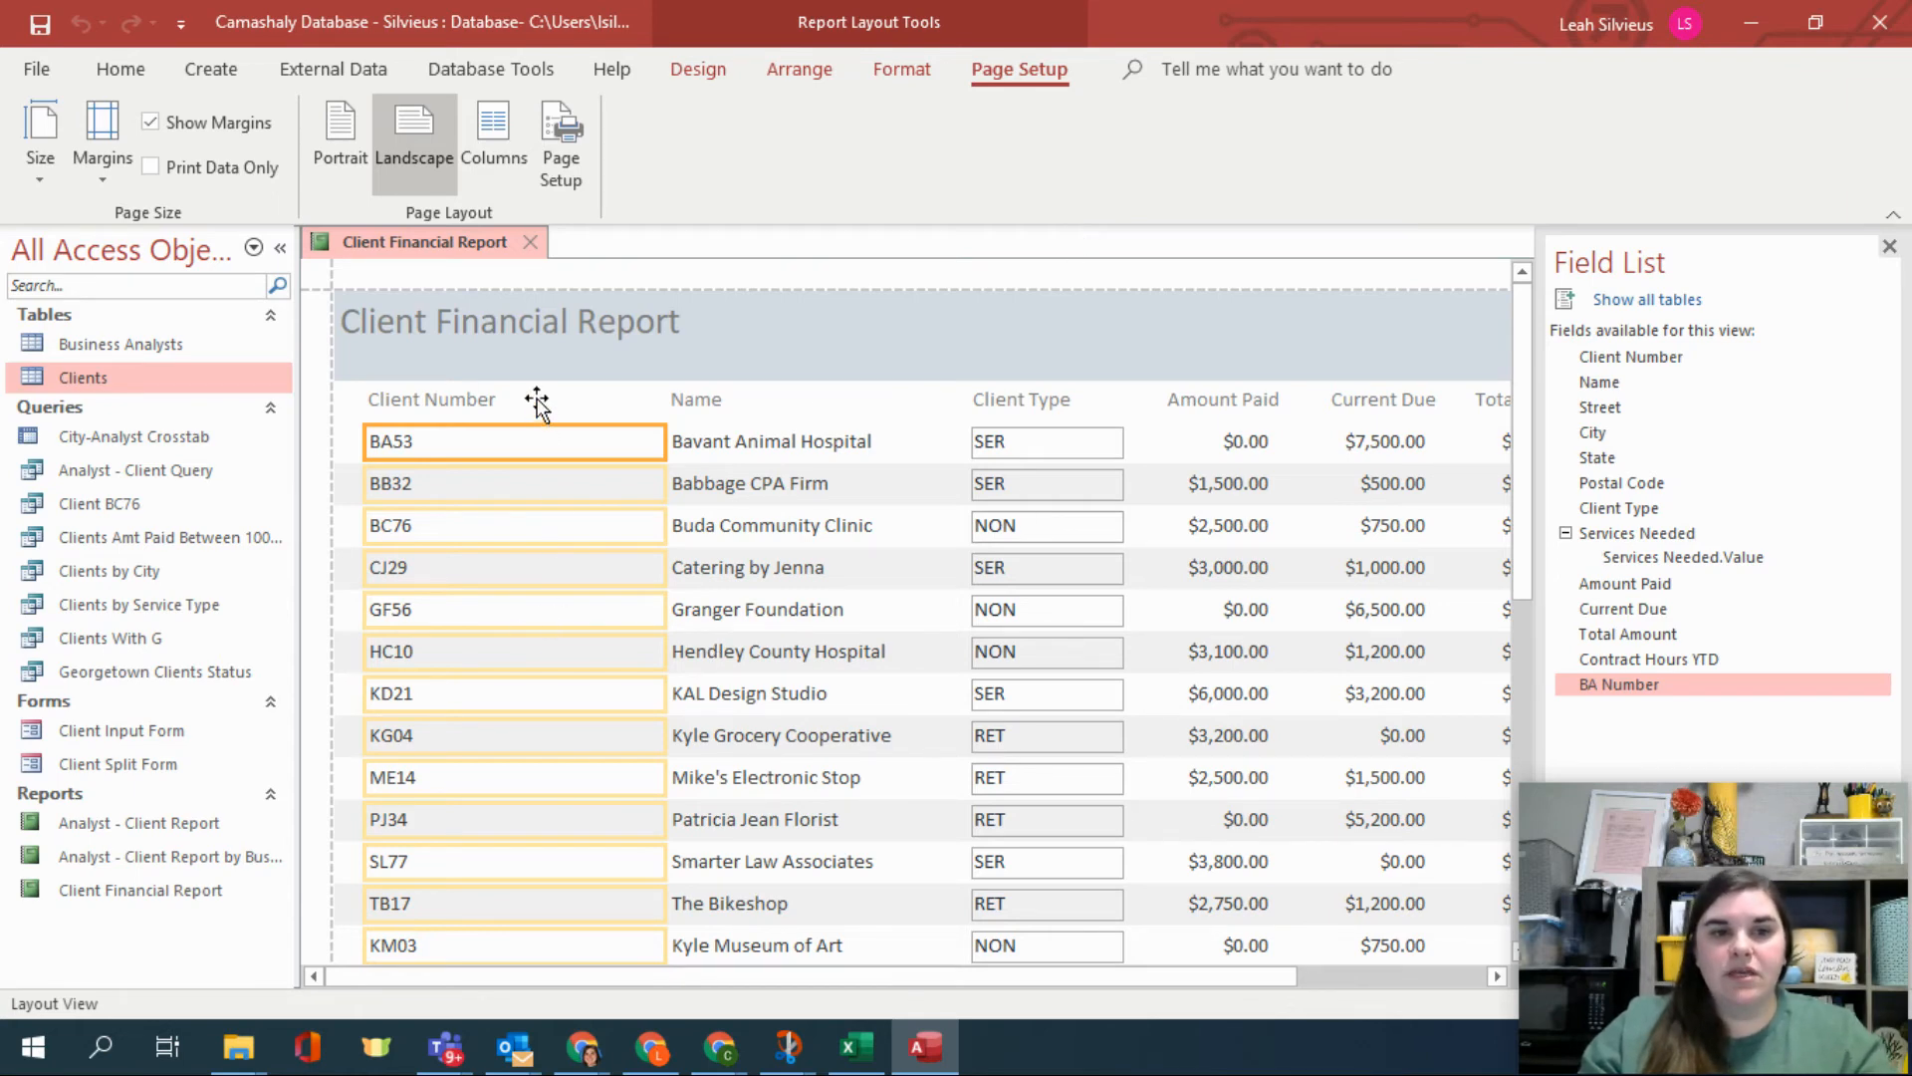
# Narrow the Client Number column to fit its heading and move the Name column, heading and data together, right beside it.
pyautogui.keyDown('ctrl'); pyautogui.click(504, 399); pyautogui.keyUp('ctrl')
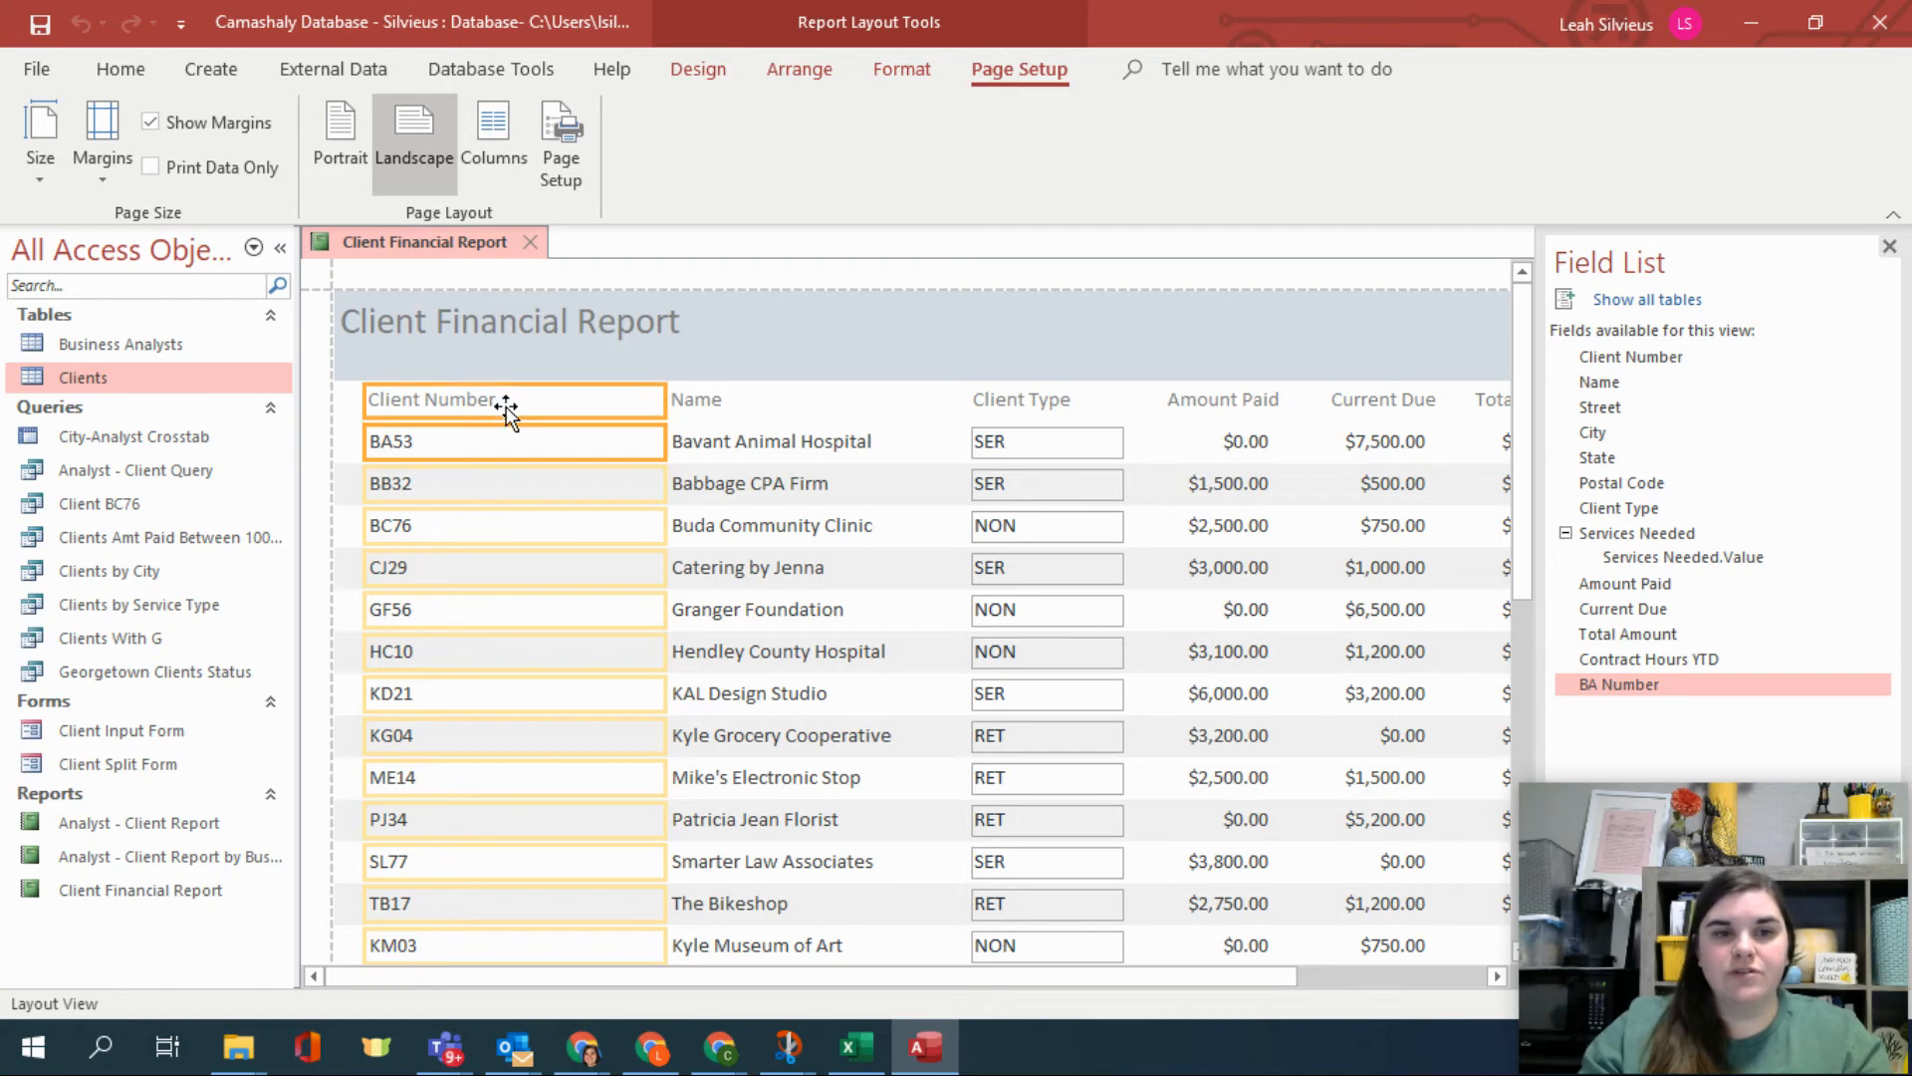
pyautogui.moveTo(664, 407); pyautogui.dragTo(508, 414)
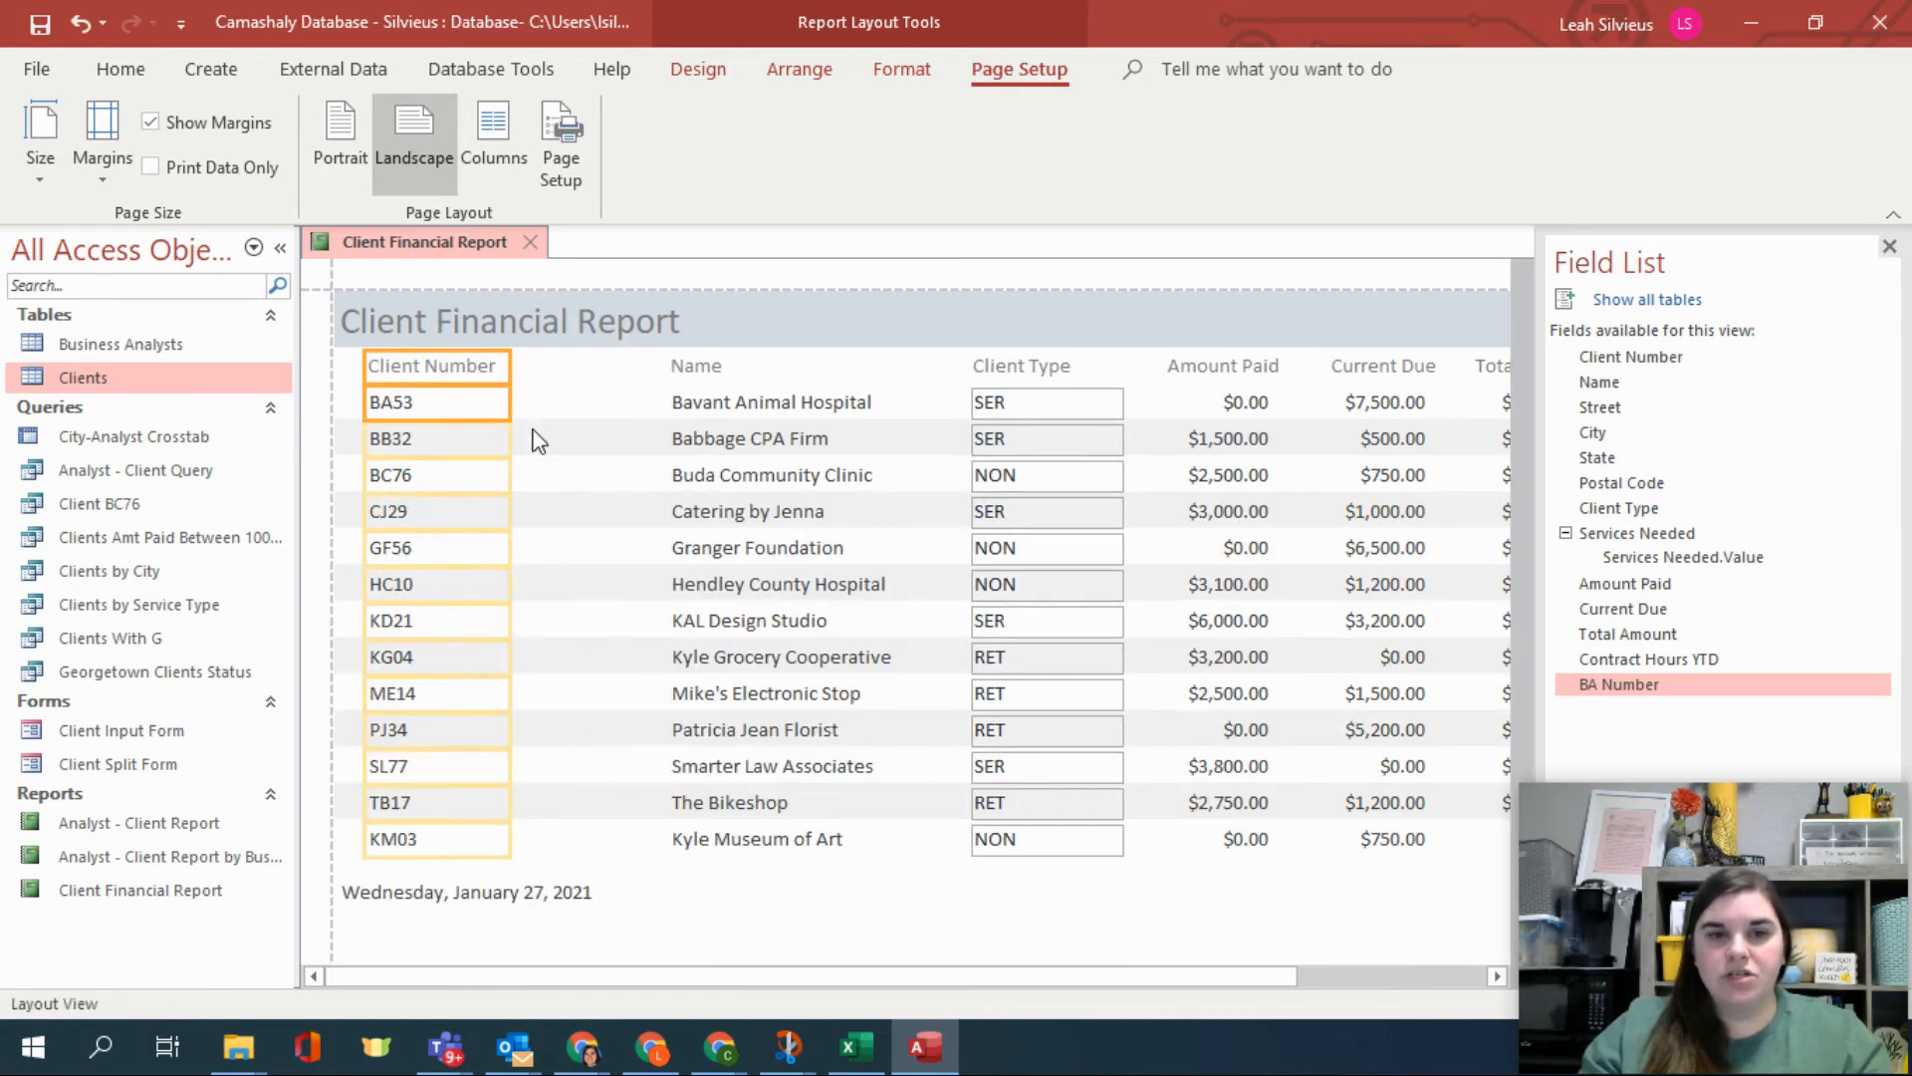
pyautogui.click(780, 839)
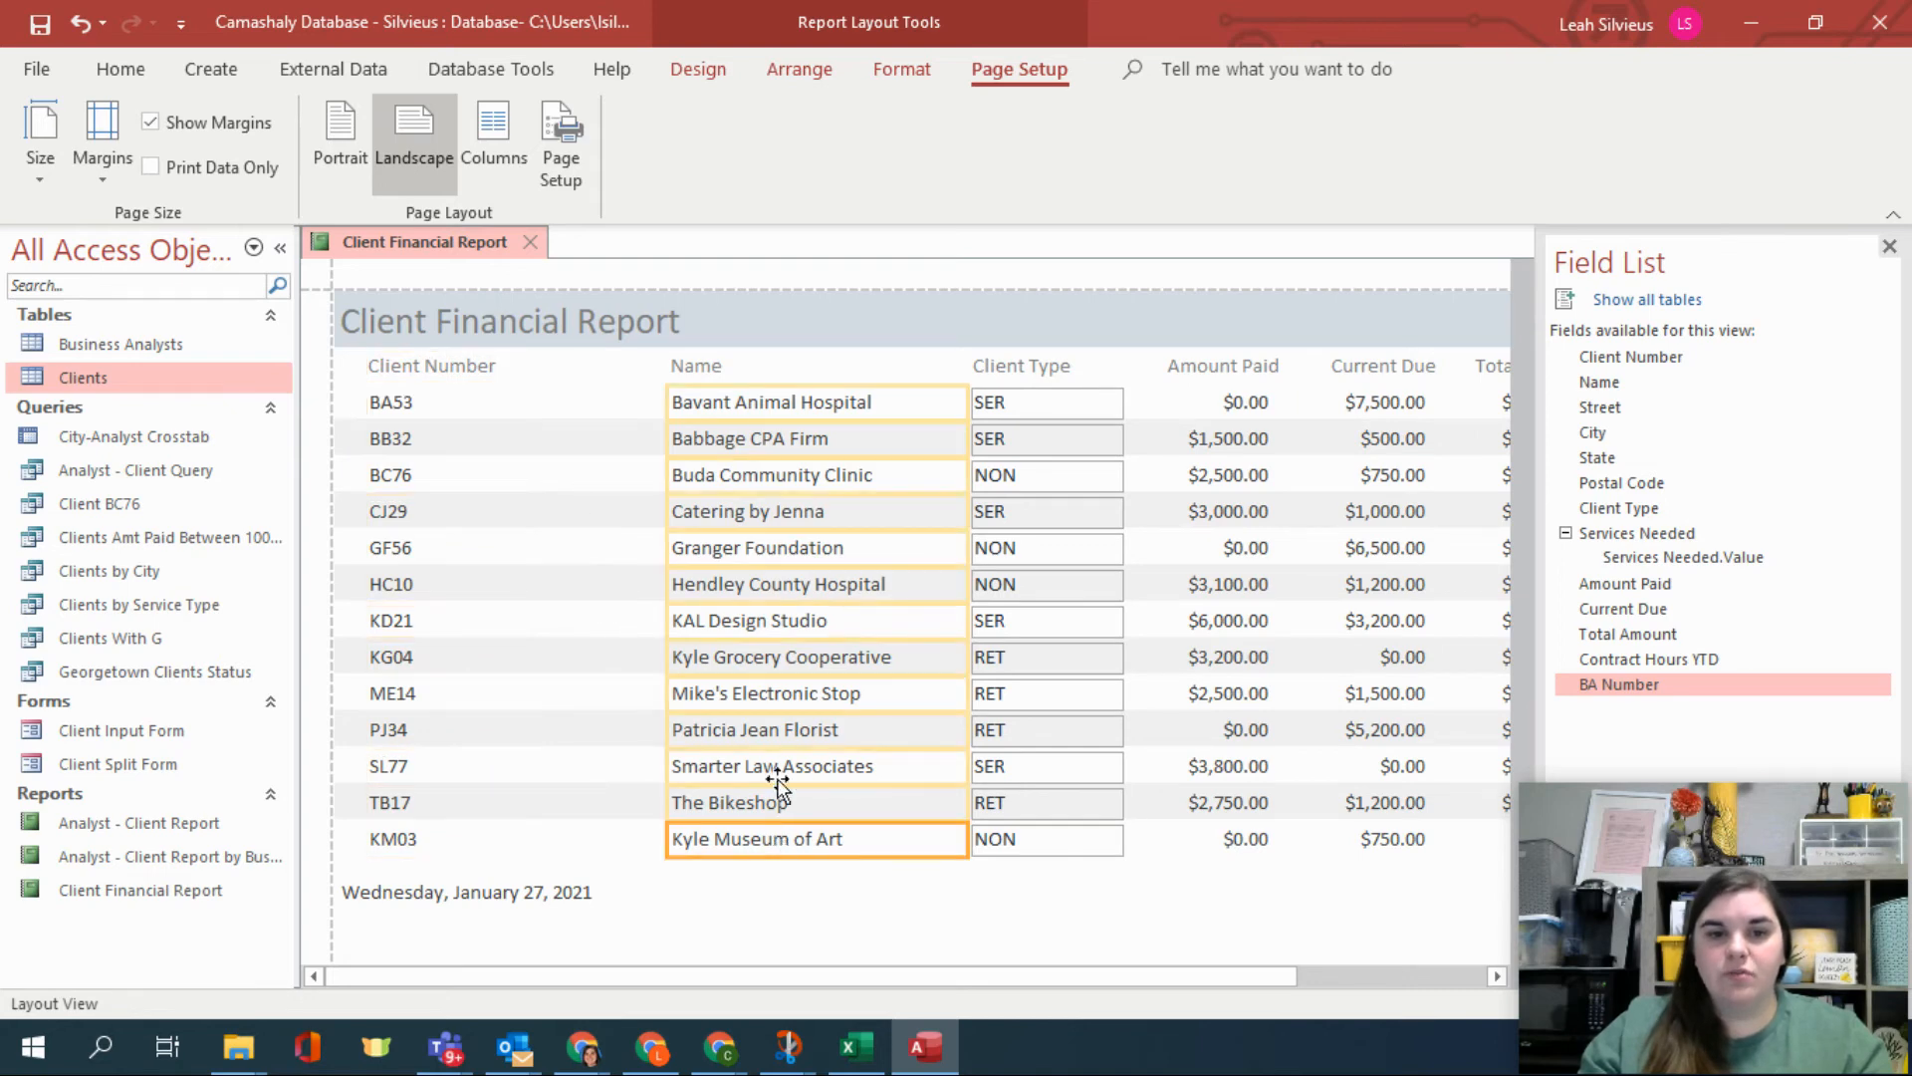
pyautogui.keyDown('ctrl'); pyautogui.click(726, 364); pyautogui.keyUp('ctrl')
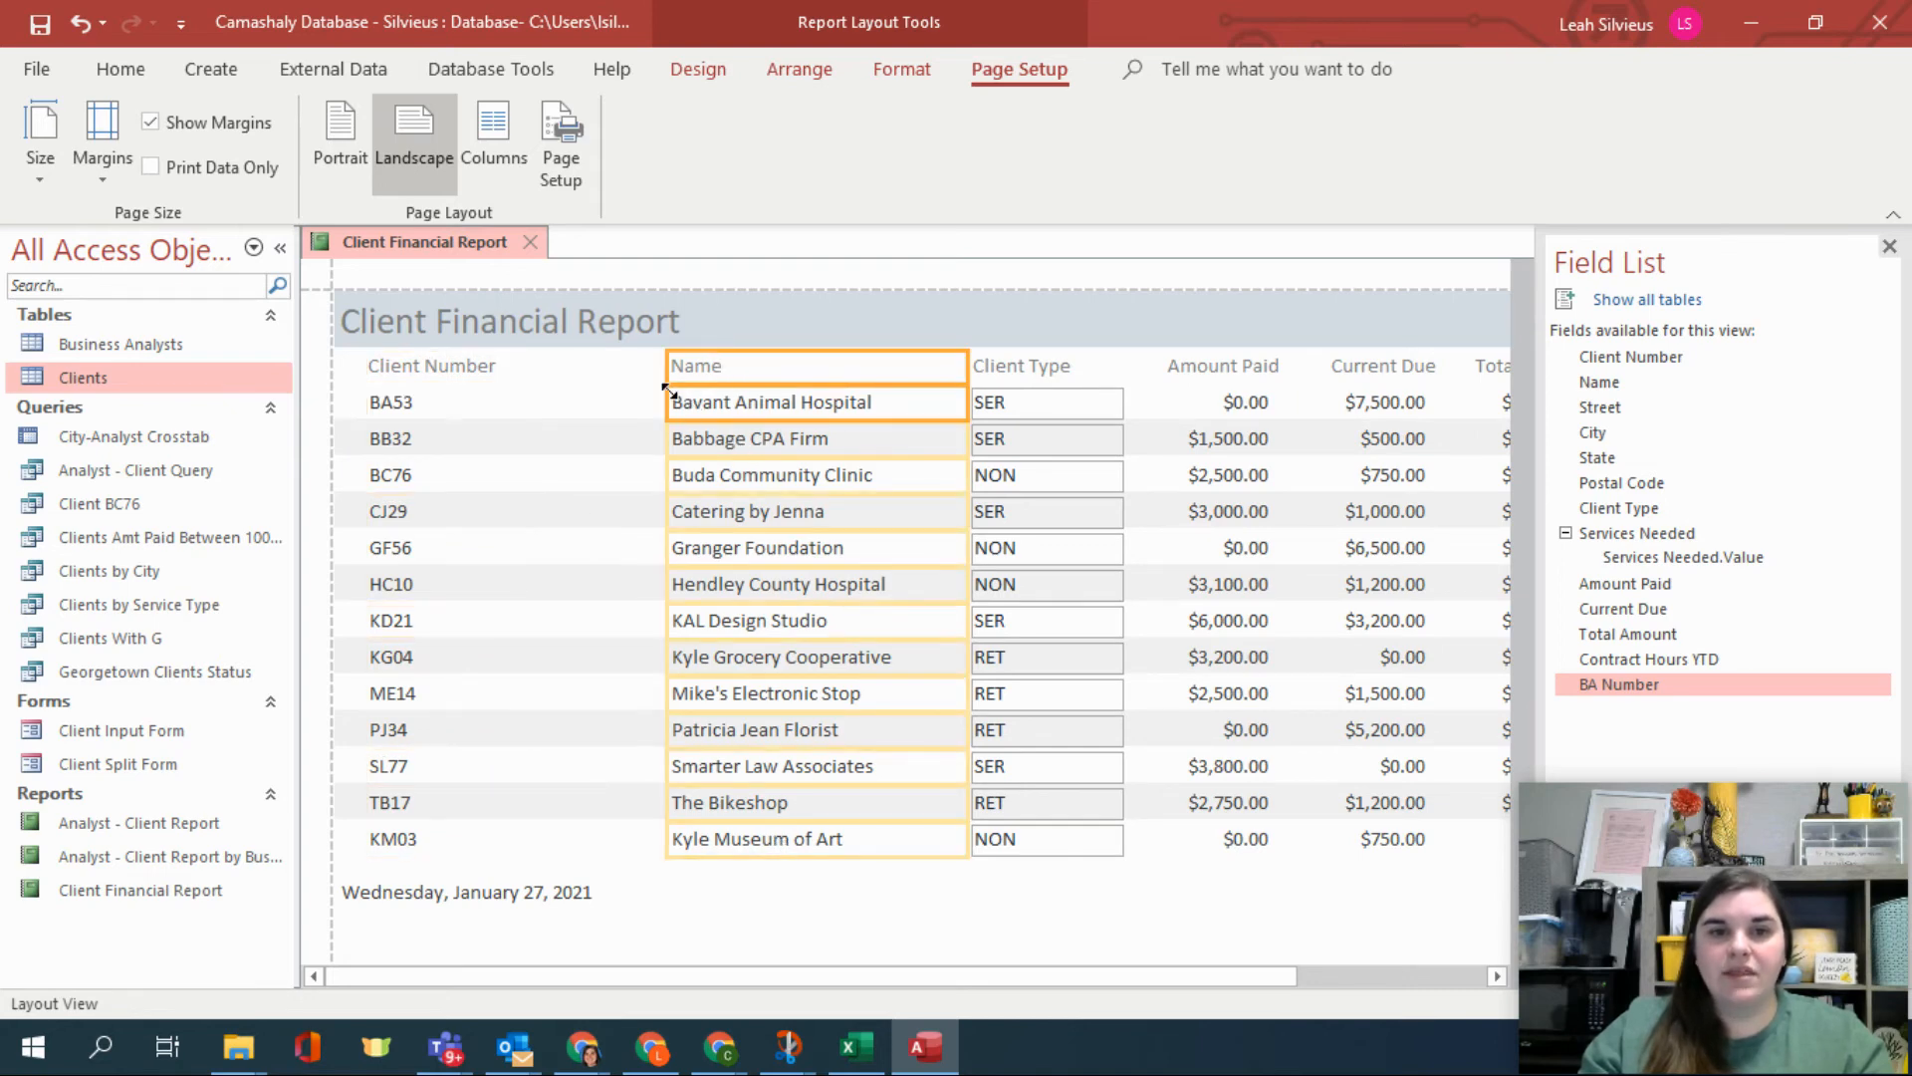
pyautogui.moveTo(703, 377); pyautogui.dragTo(547, 372)
# Move the Client Type column closer to Name and the Amount Paid column closer to Client Type, each with its heading.
pyautogui.click(986, 375)
pyautogui.click(1065, 410)
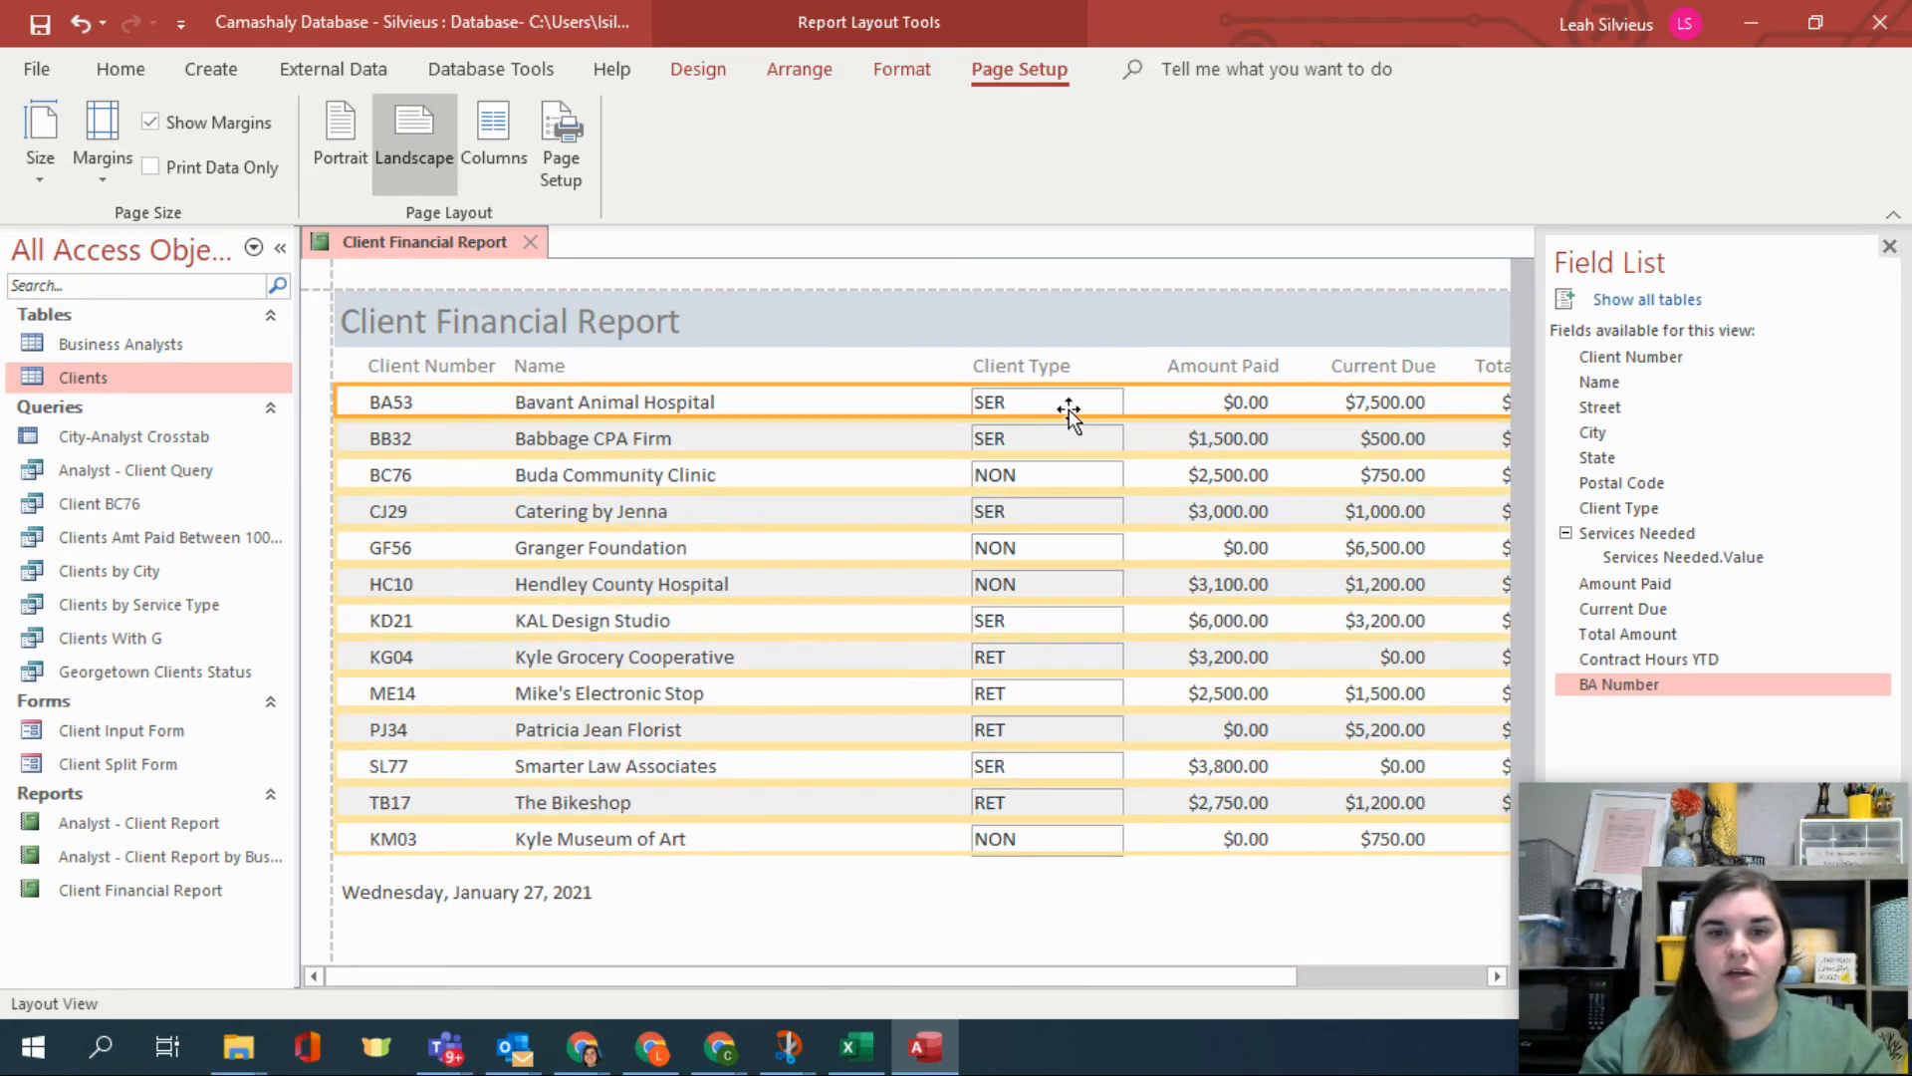
pyautogui.moveTo(1044, 372); pyautogui.dragTo(823, 369)
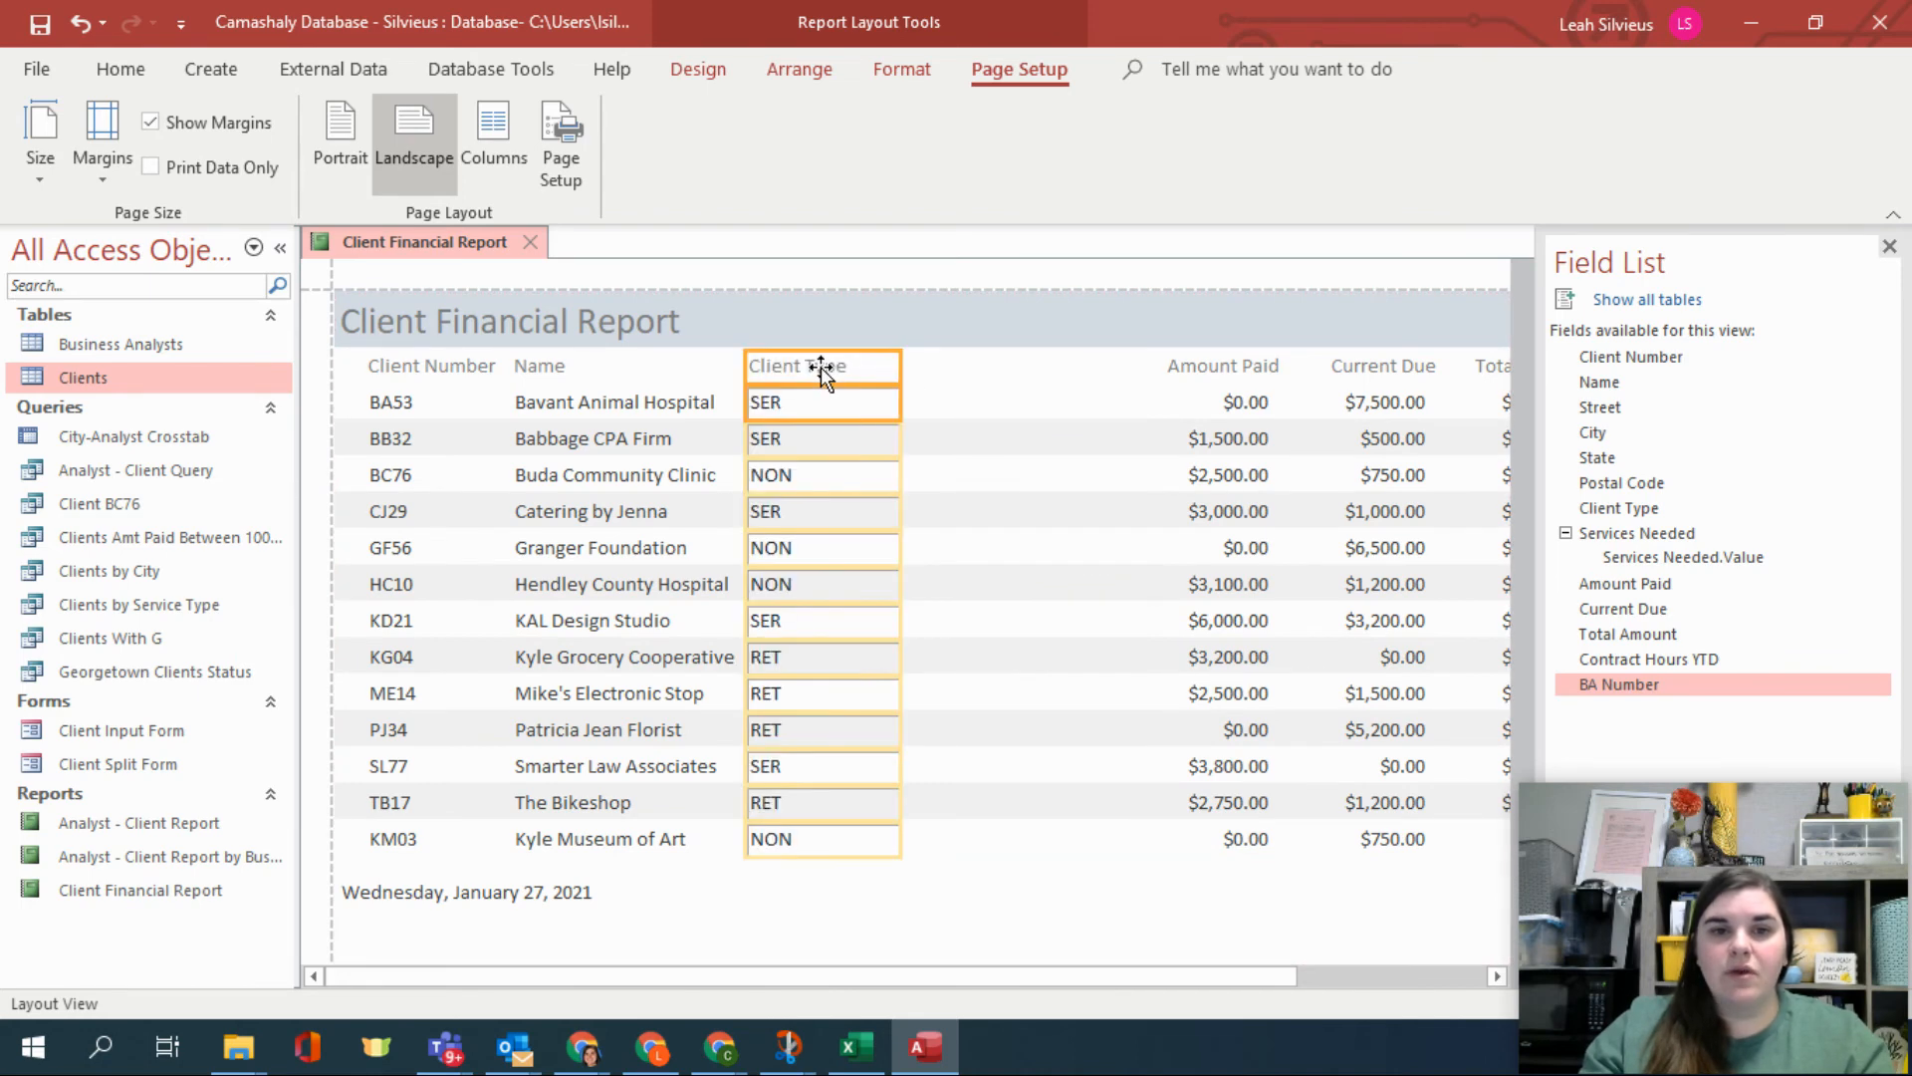
pyautogui.click(1253, 369)
pyautogui.click(1247, 406)
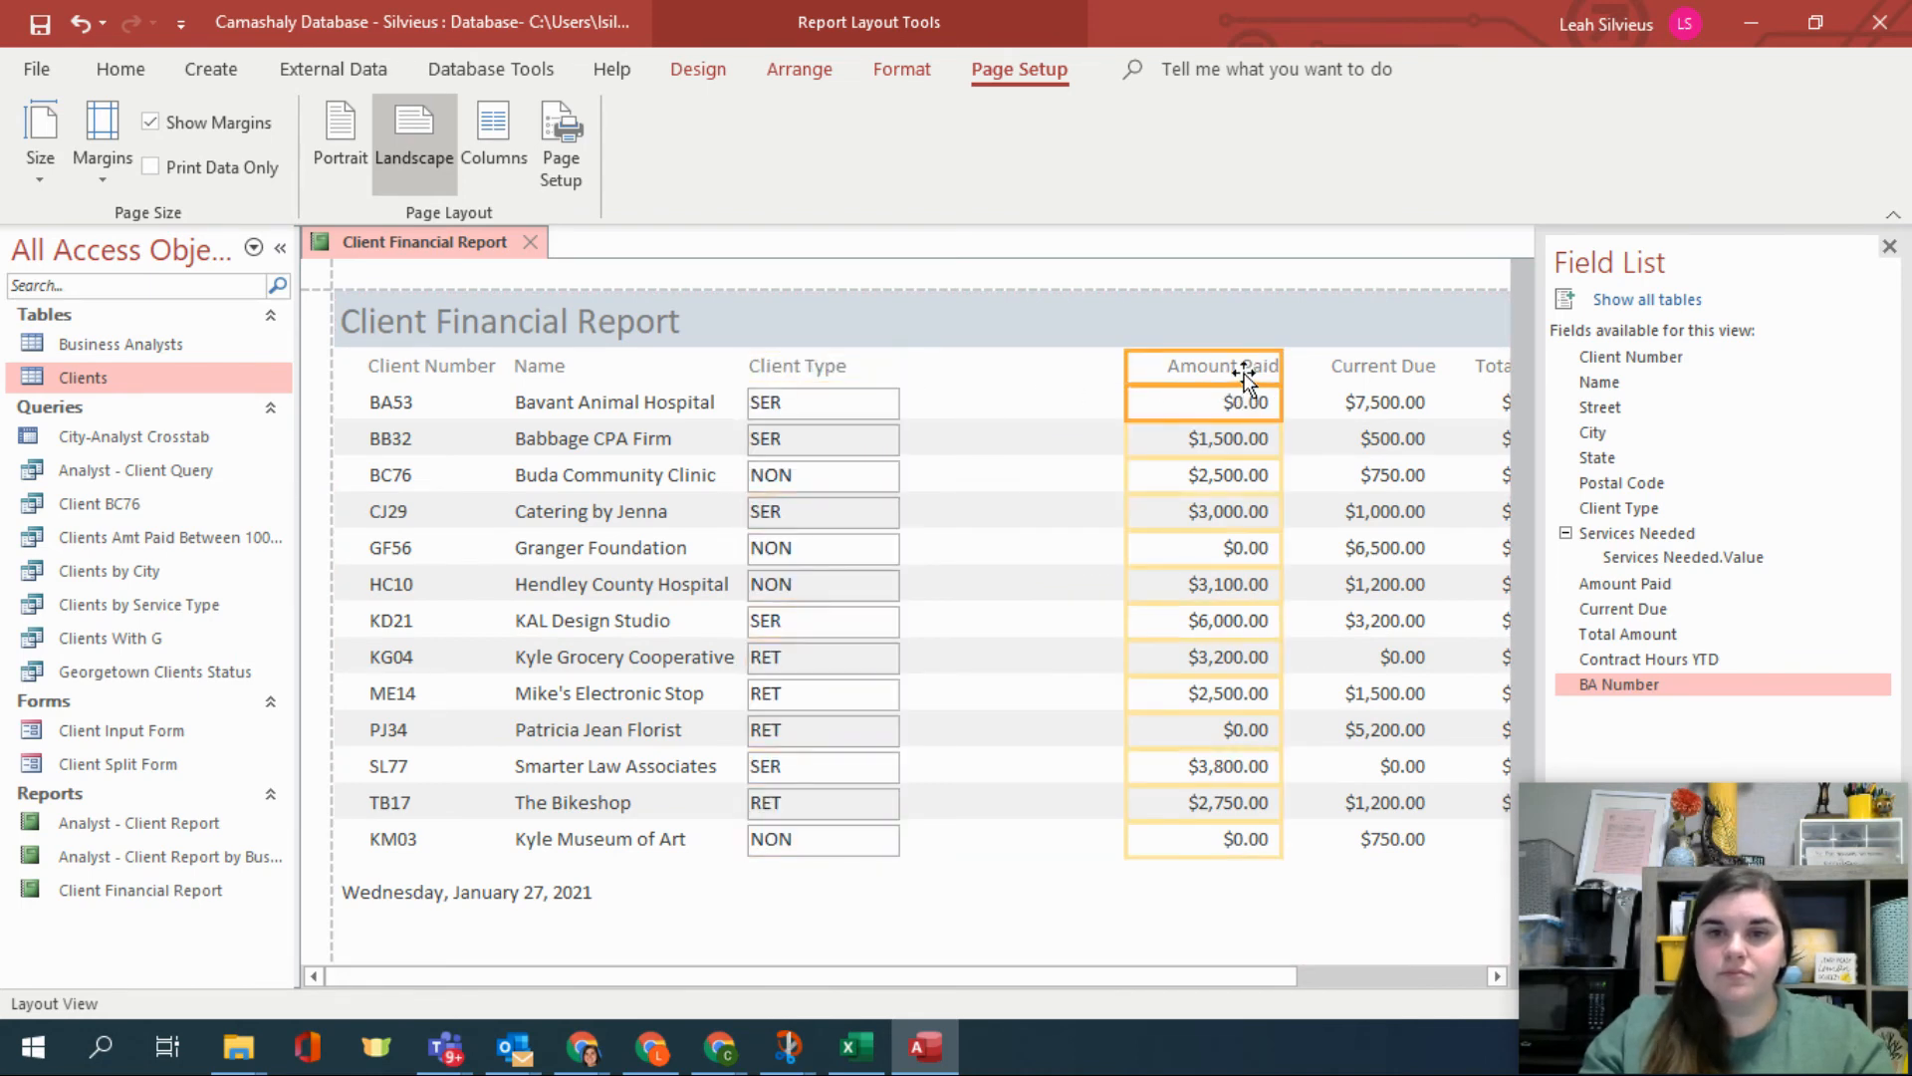
pyautogui.moveTo(1242, 380); pyautogui.dragTo(997, 371)
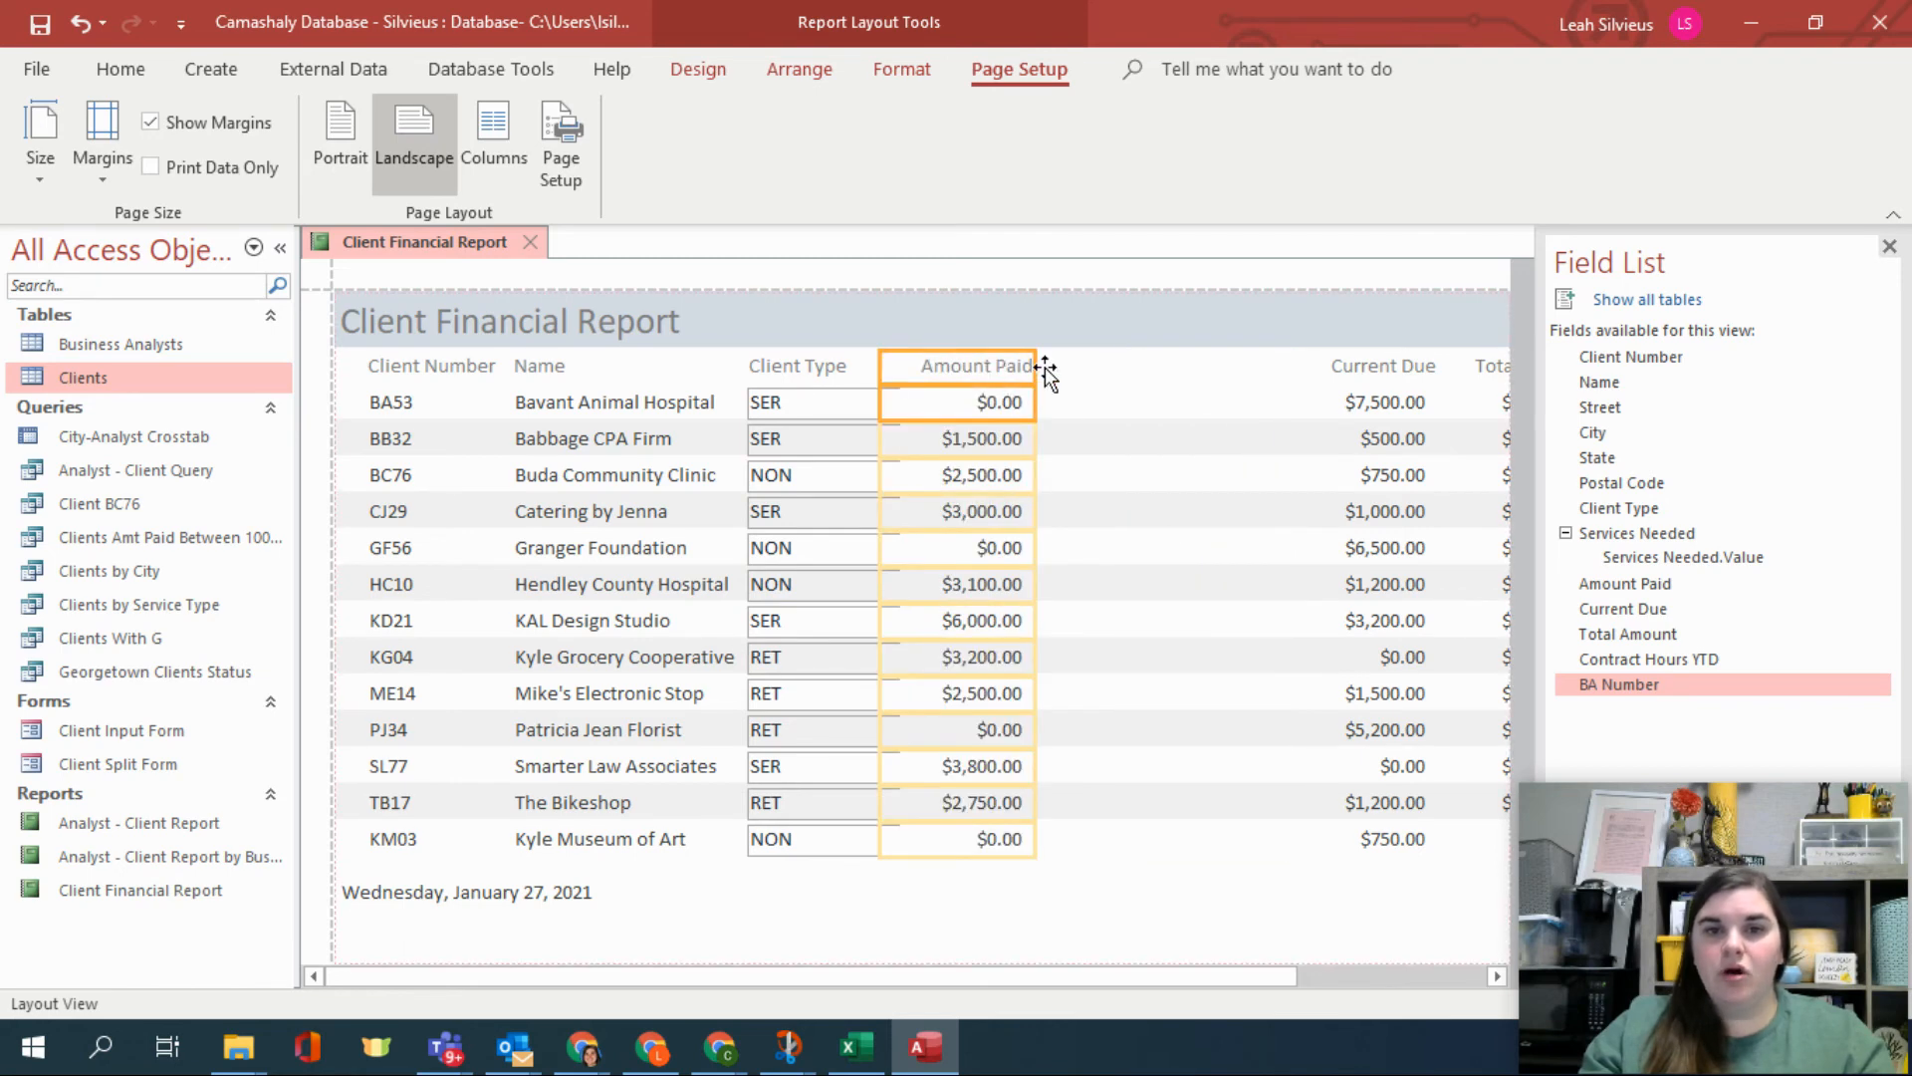
# Shift the Current Due and Total Amount columns with their headings toward Amount Paid to close the gaps between them.
pyautogui.click(1337, 382)
pyautogui.click(1346, 403)
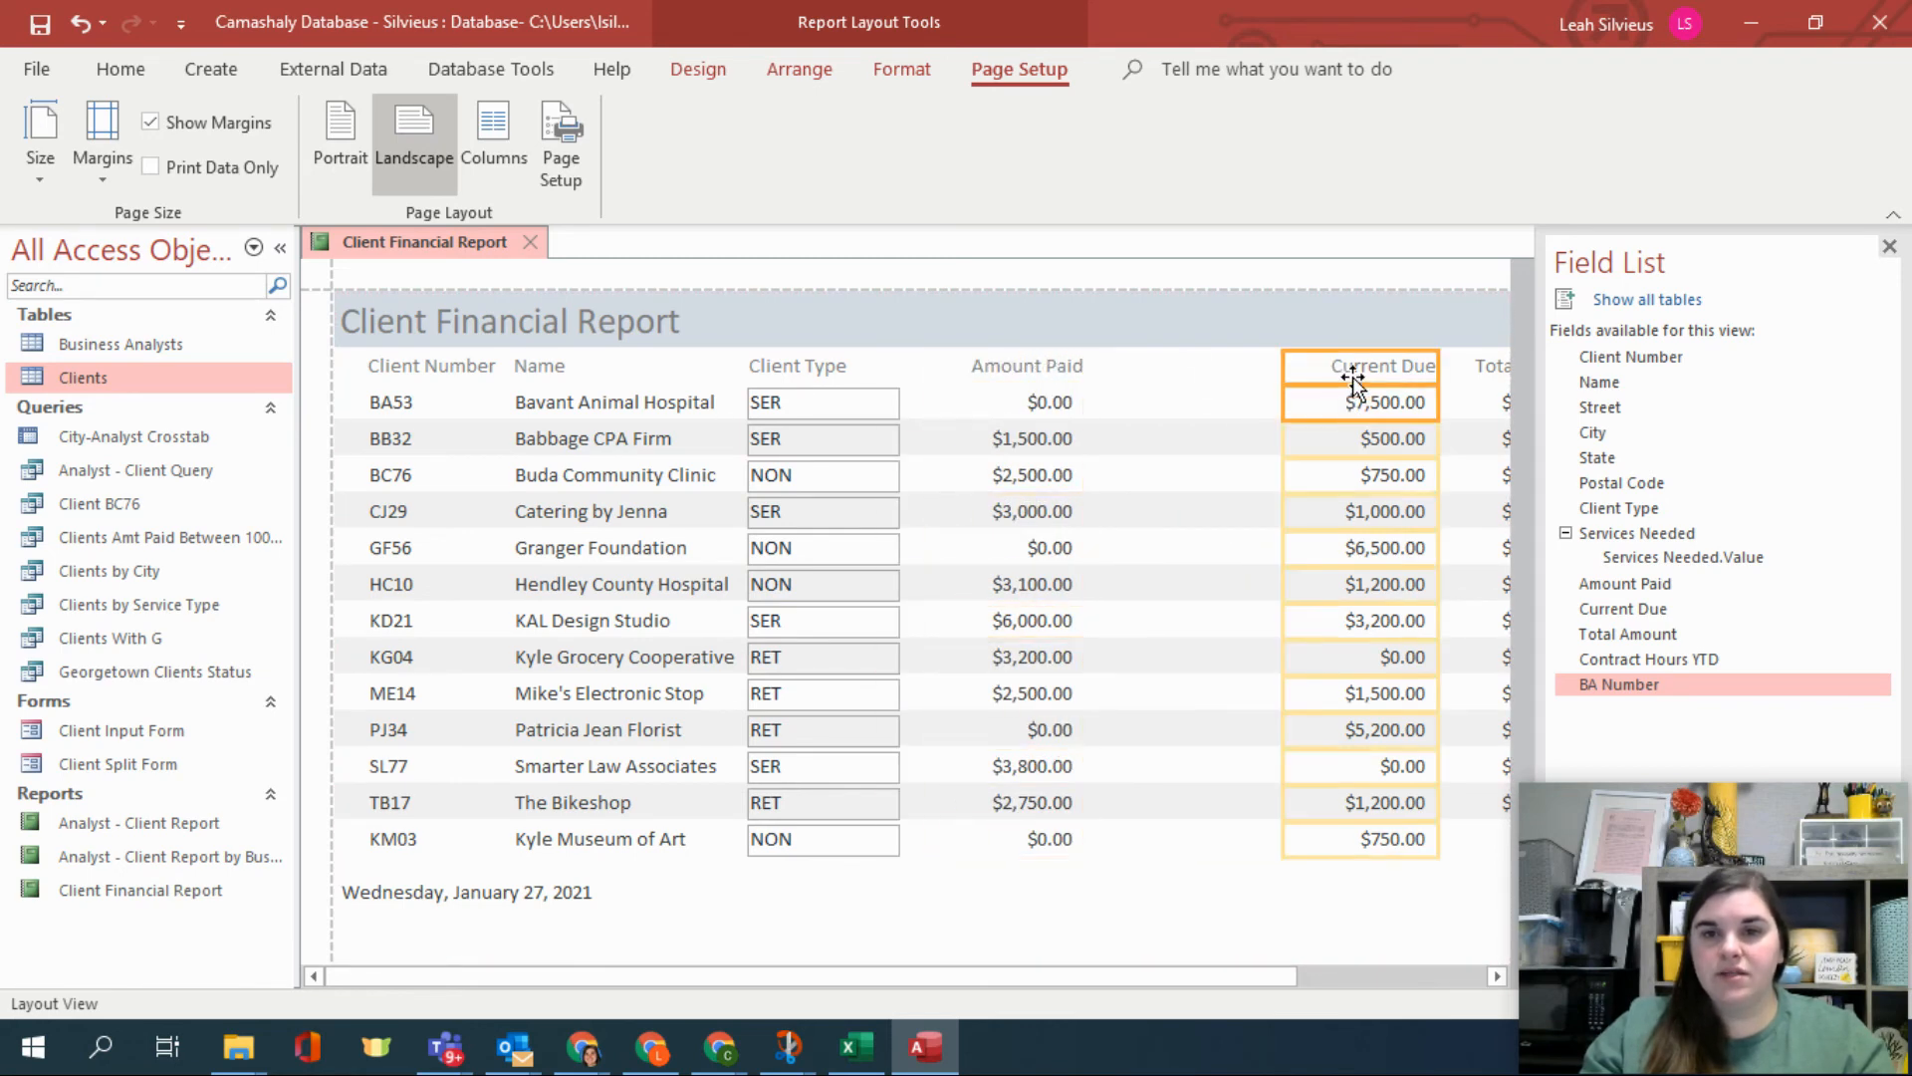
pyautogui.moveTo(1348, 373); pyautogui.dragTo(1181, 380)
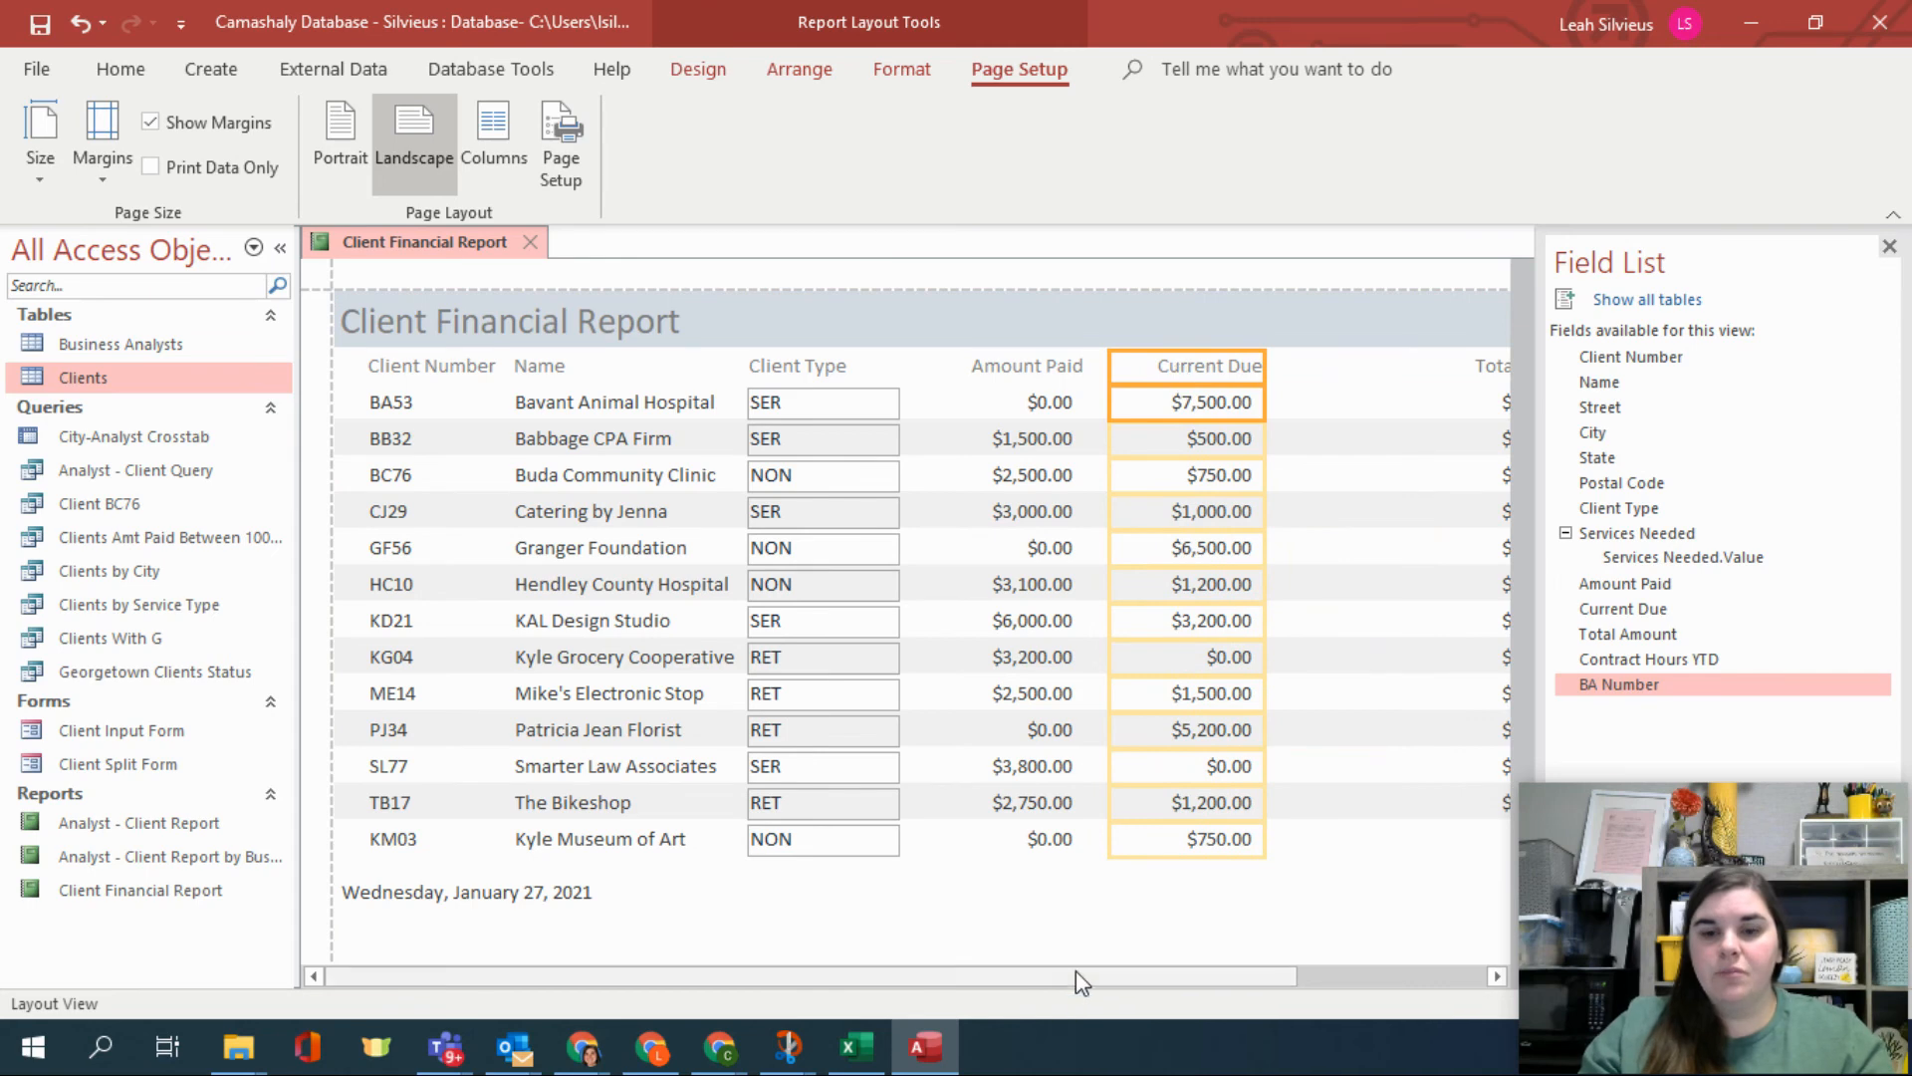
pyautogui.moveTo(1080, 977); pyautogui.dragTo(1302, 947)
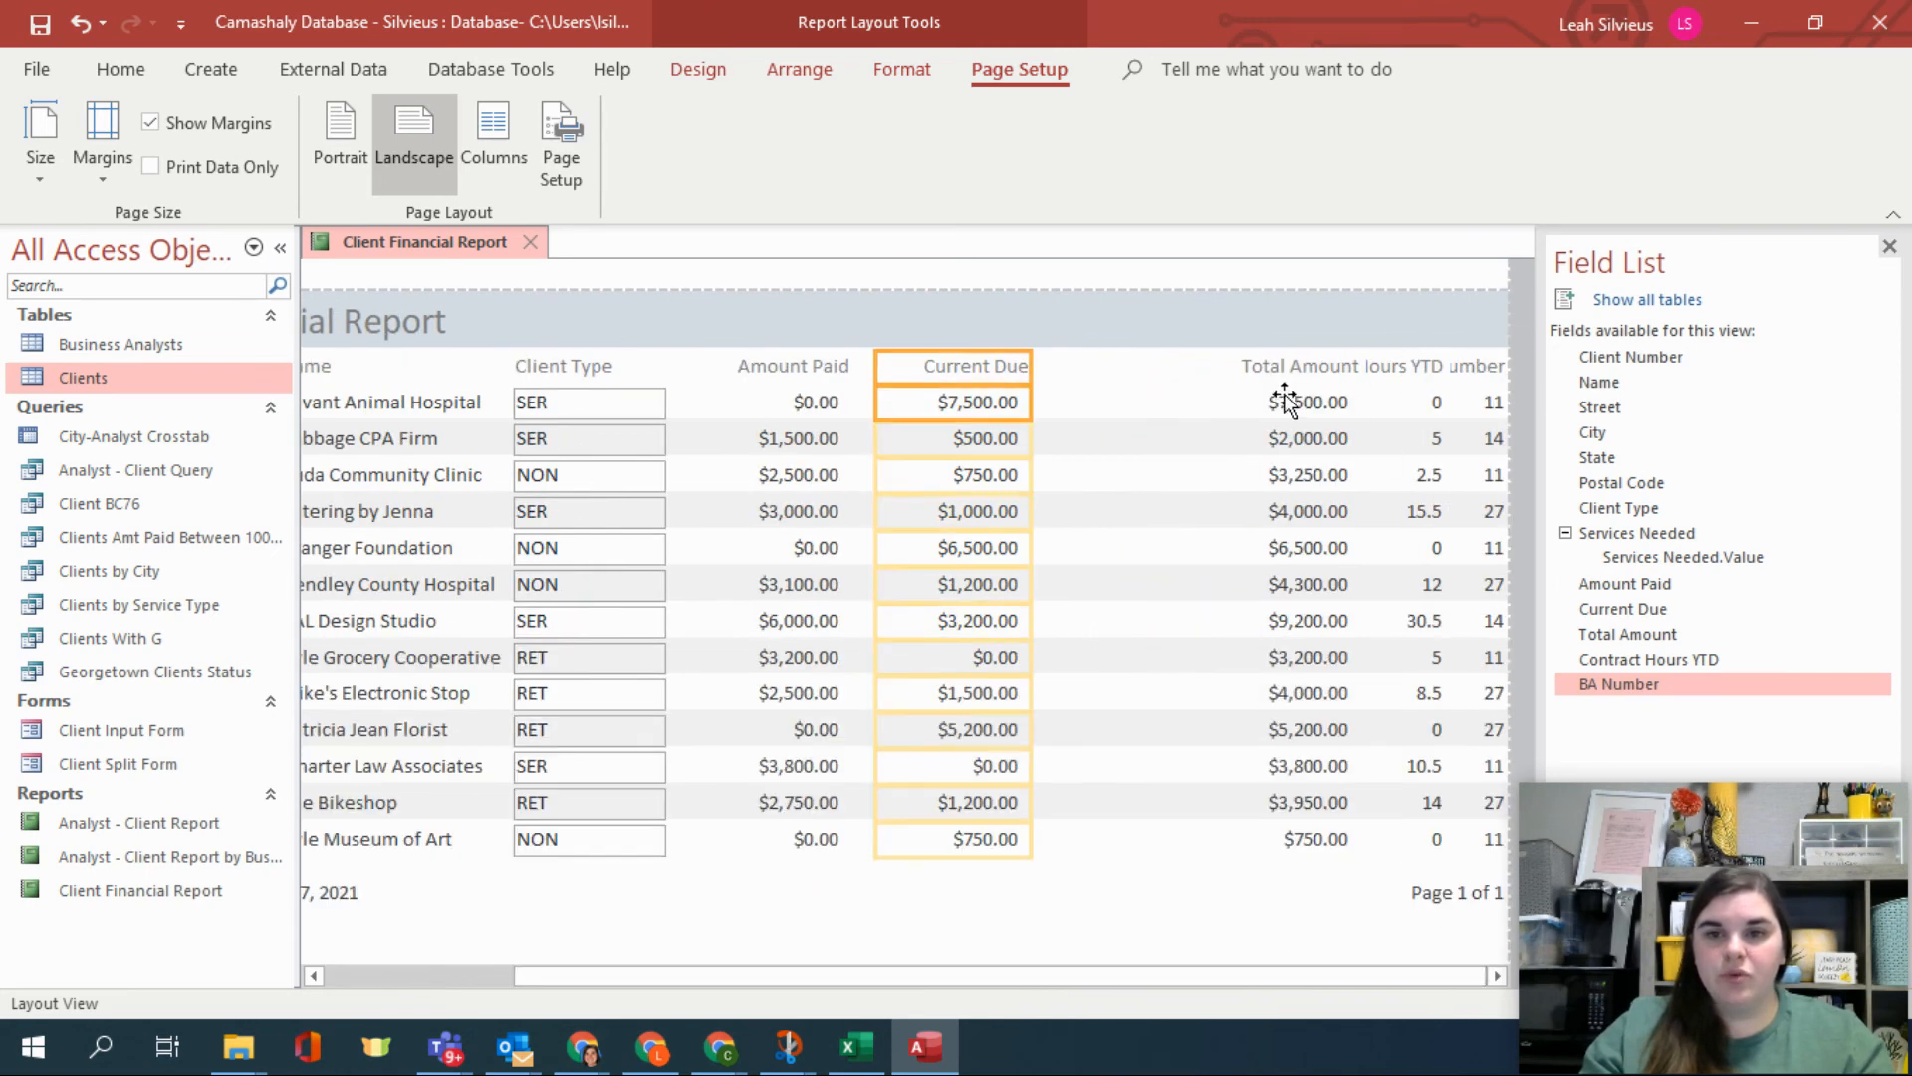
pyautogui.click(1304, 375)
pyautogui.click(1305, 408)
pyautogui.moveTo(1268, 391); pyautogui.dragTo(1134, 376)
# Widen the Contract Hours YTD column to fit its full heading and shift it slightly toward Total Amount.
pyautogui.click(1419, 370)
pyautogui.keyDown('shift'); pyautogui.click(1433, 400); pyautogui.keyUp('shift')
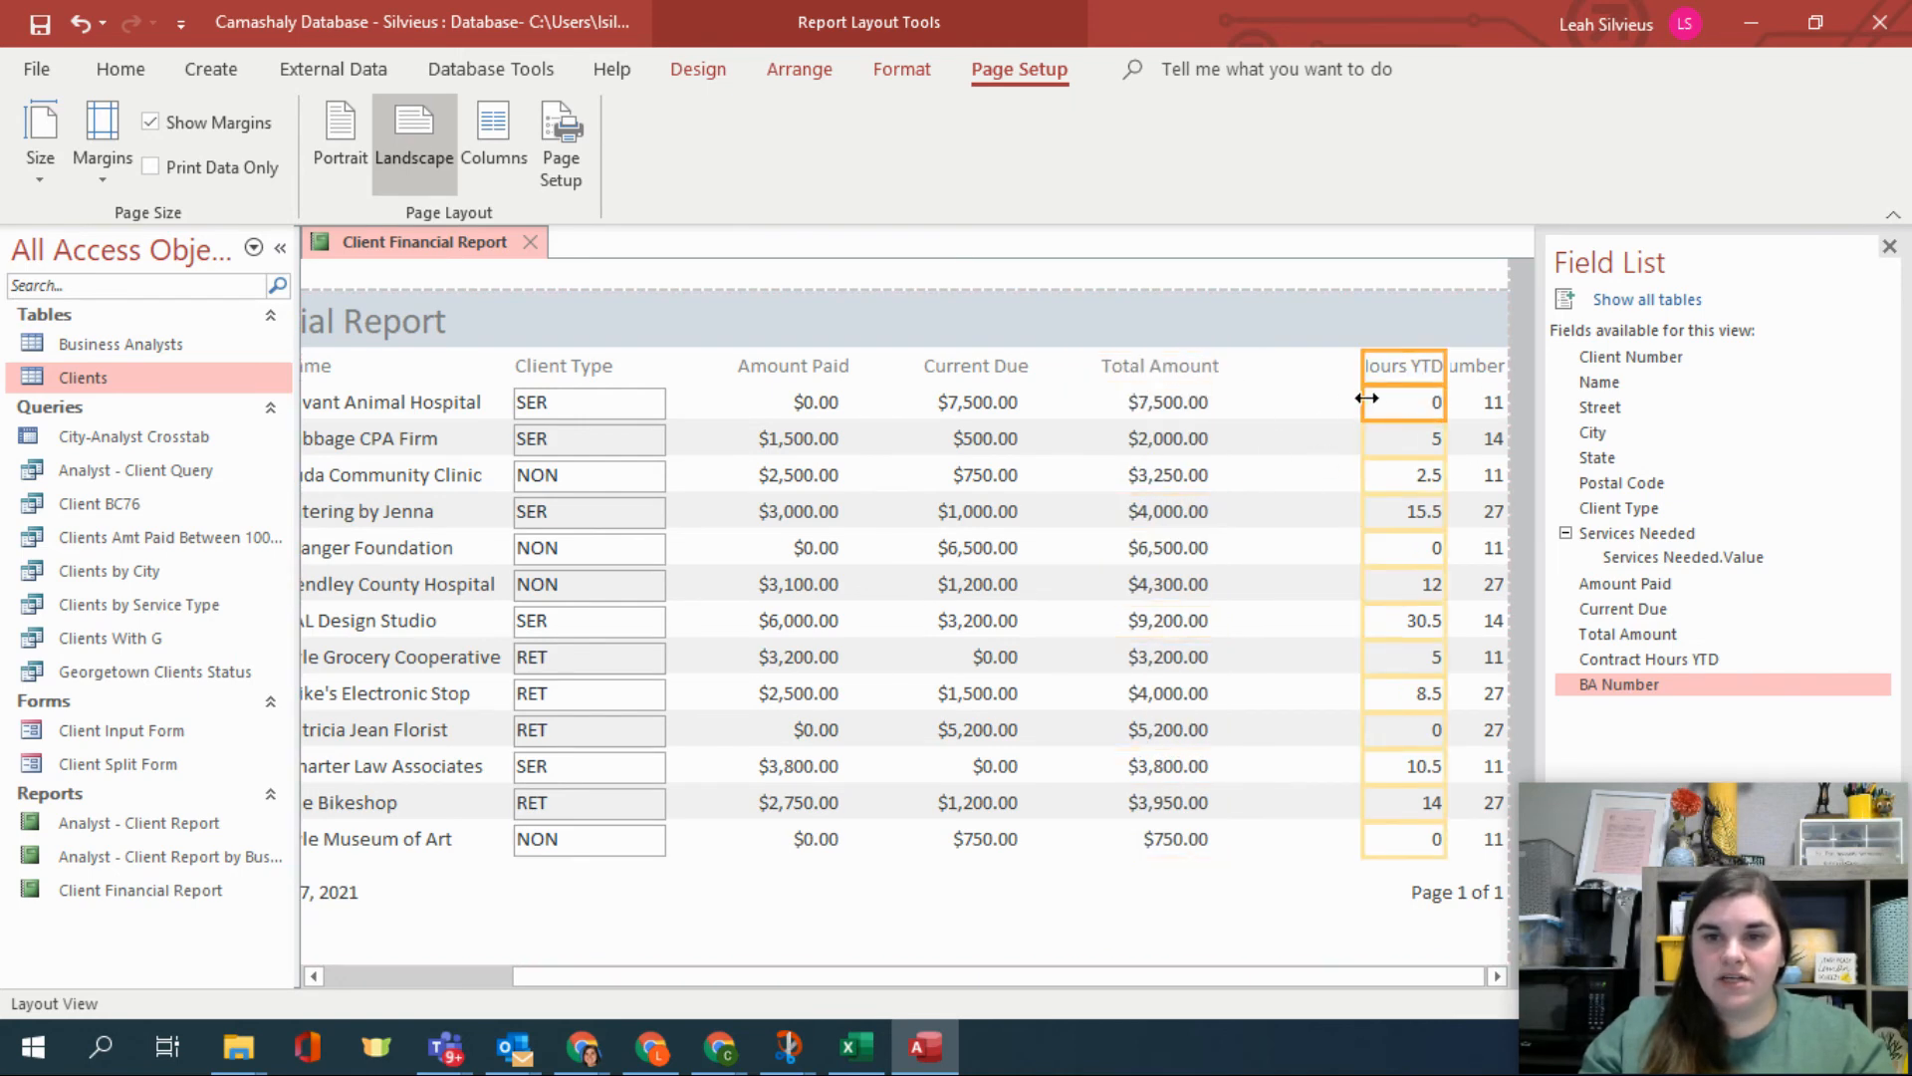
pyautogui.moveTo(1366, 398); pyautogui.dragTo(1311, 363)
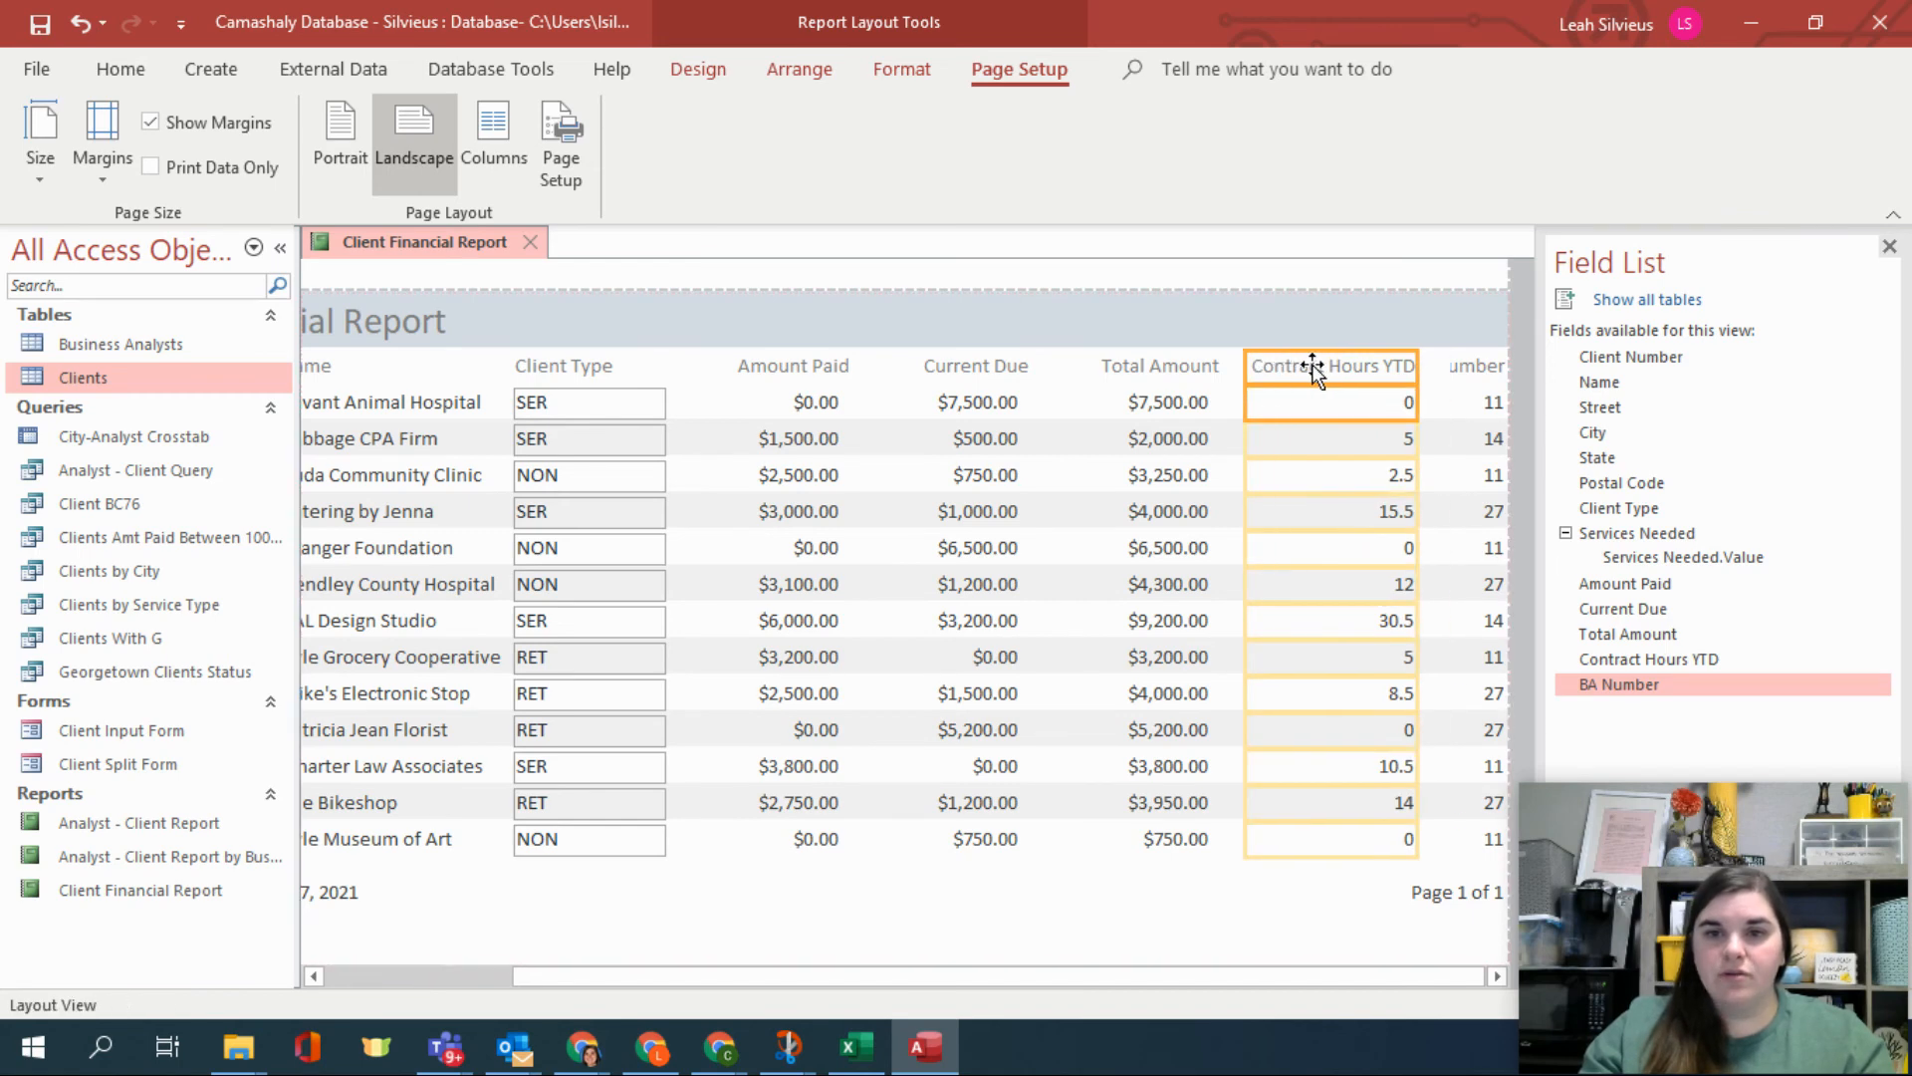
pyautogui.click(1464, 370)
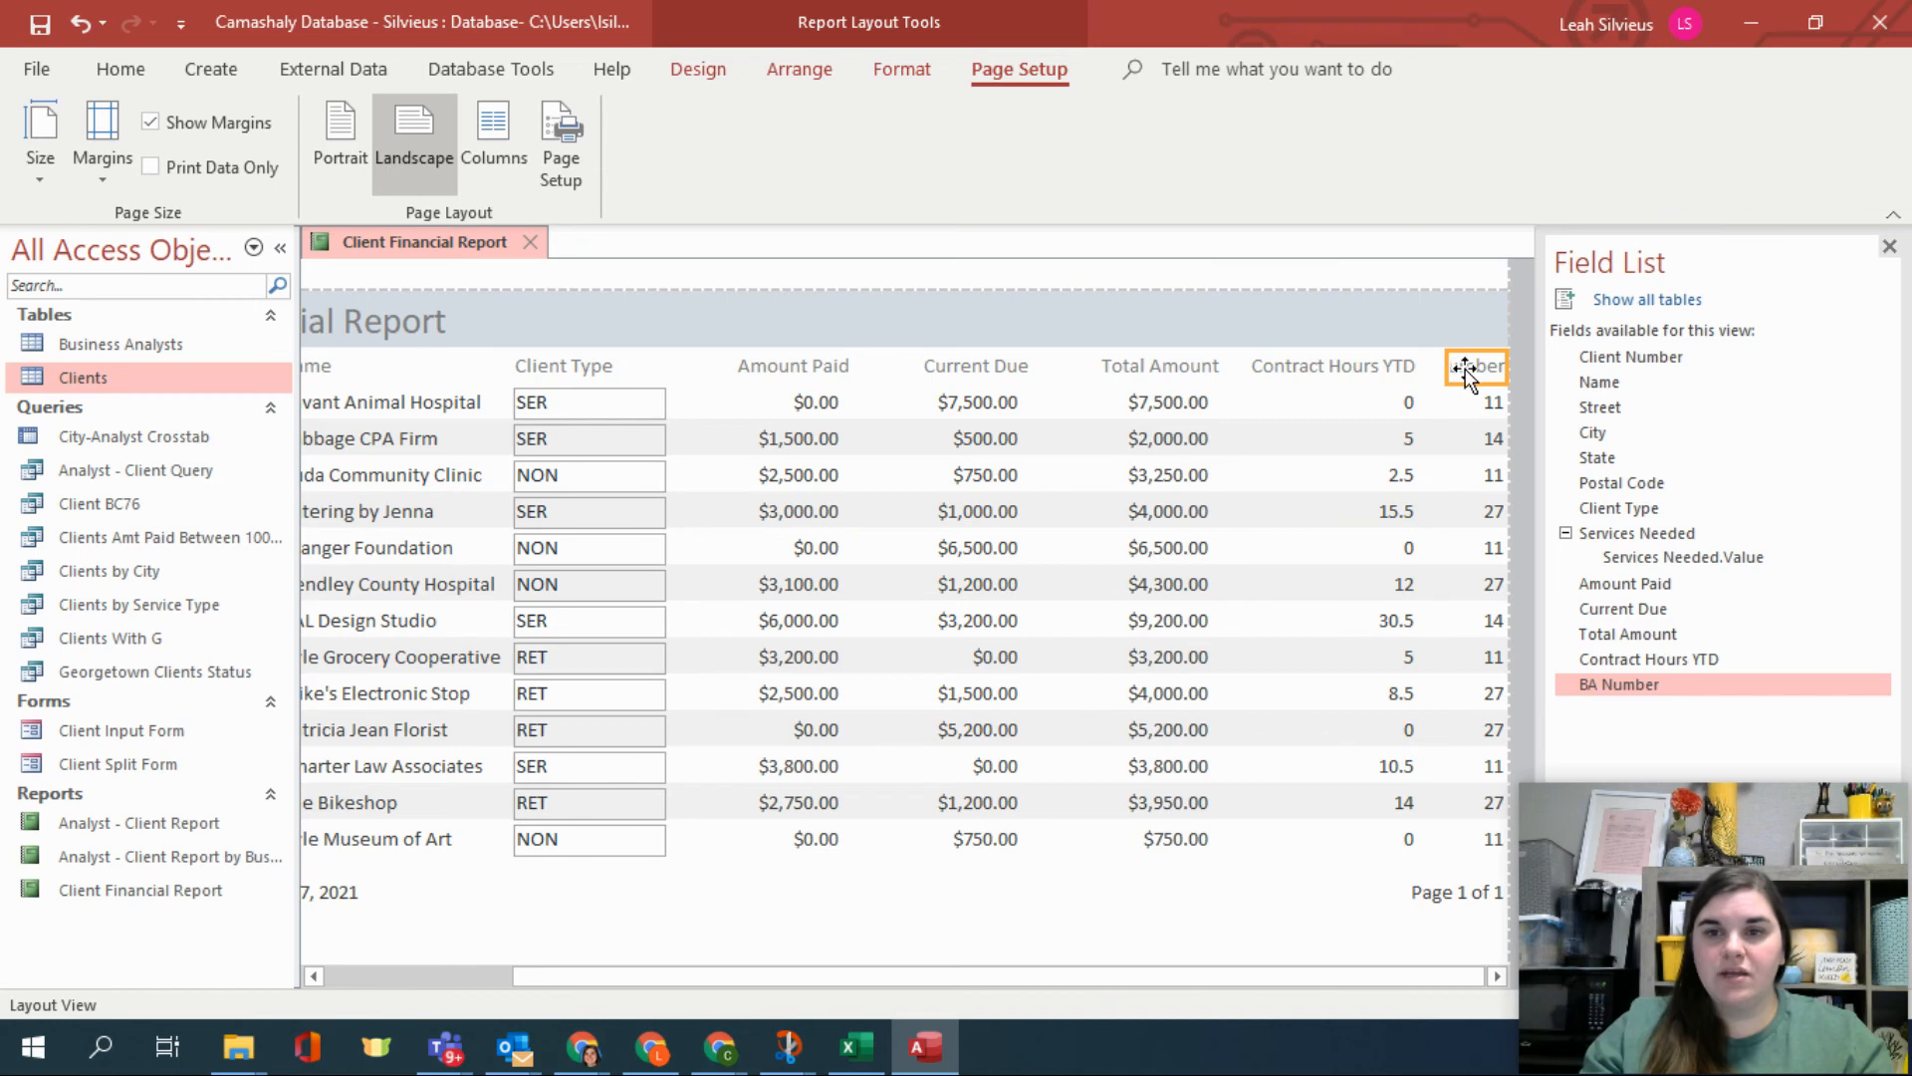
# Tighten the spacing by nudging the Amount Paid and Current Due columns slightly toward Client Type.
pyautogui.click(823, 367)
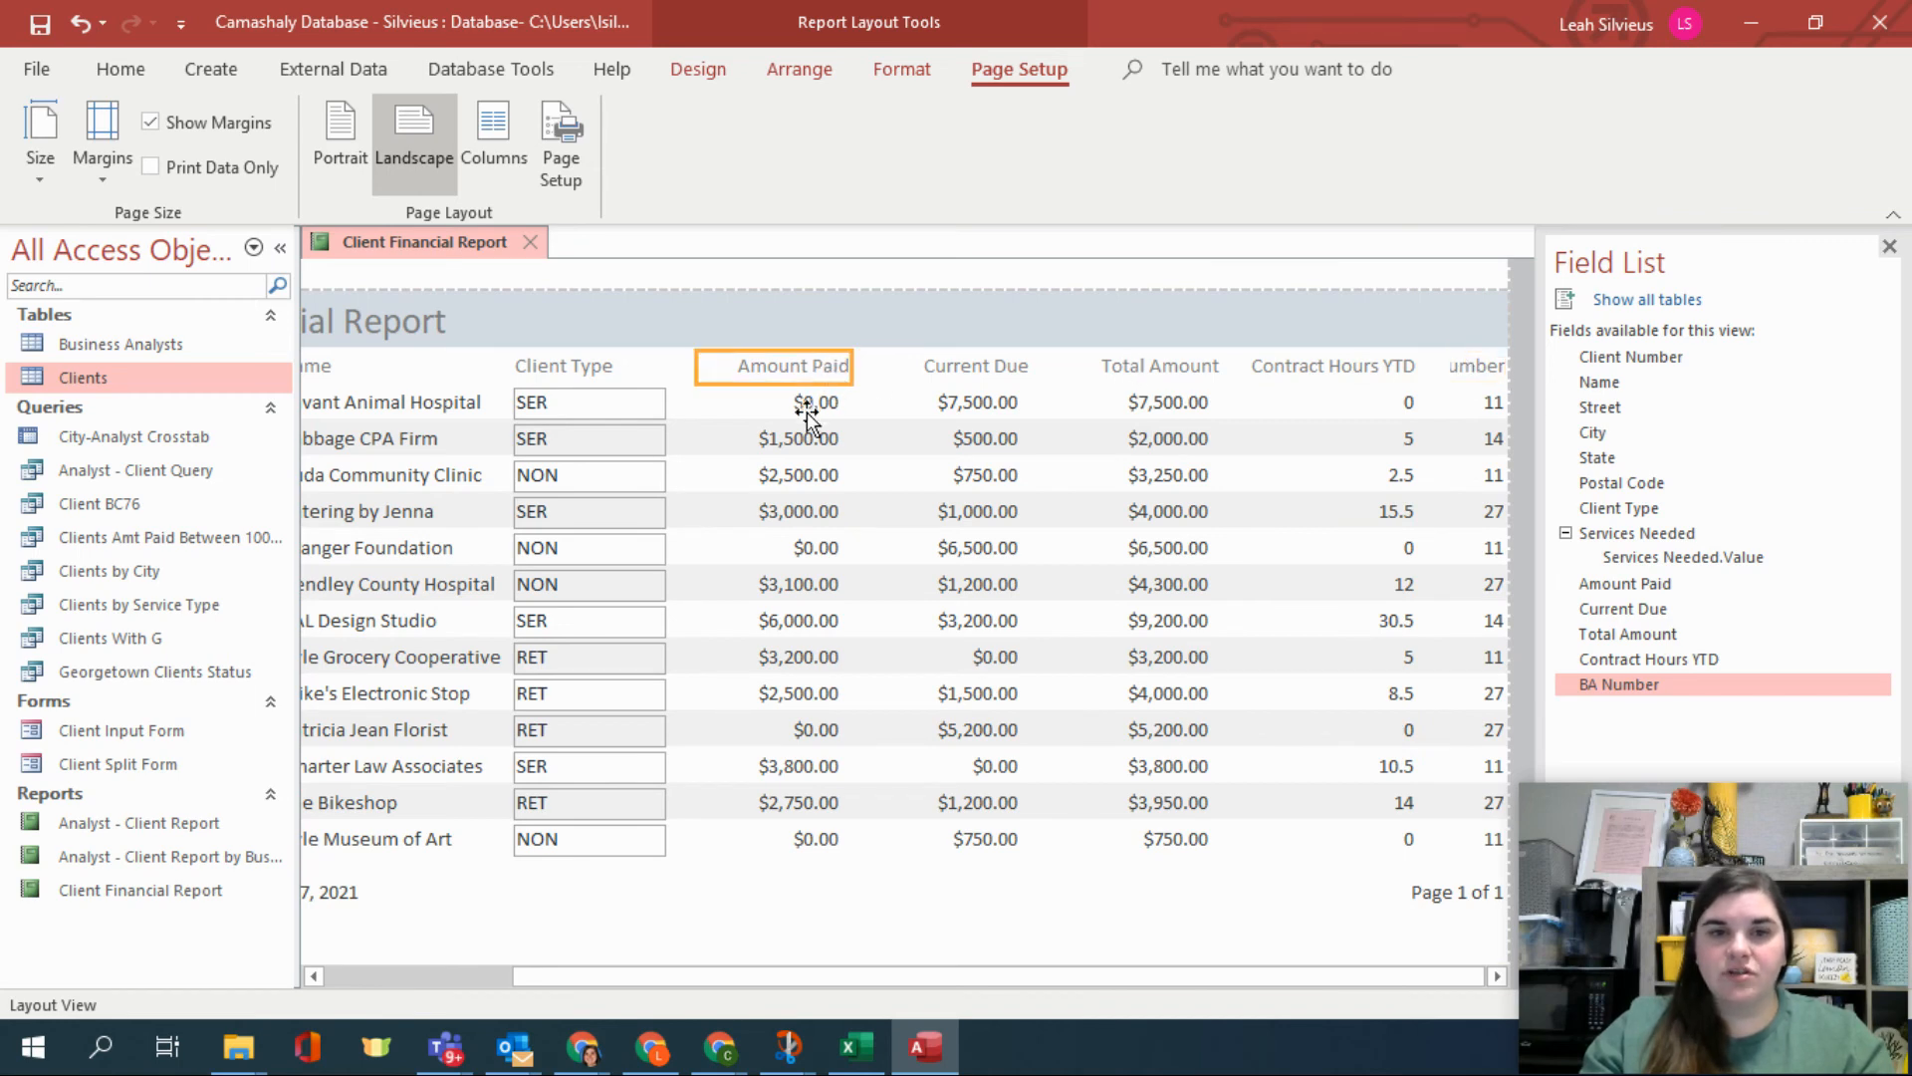
pyautogui.keyDown('shift'); pyautogui.click(812, 399); pyautogui.keyUp('shift')
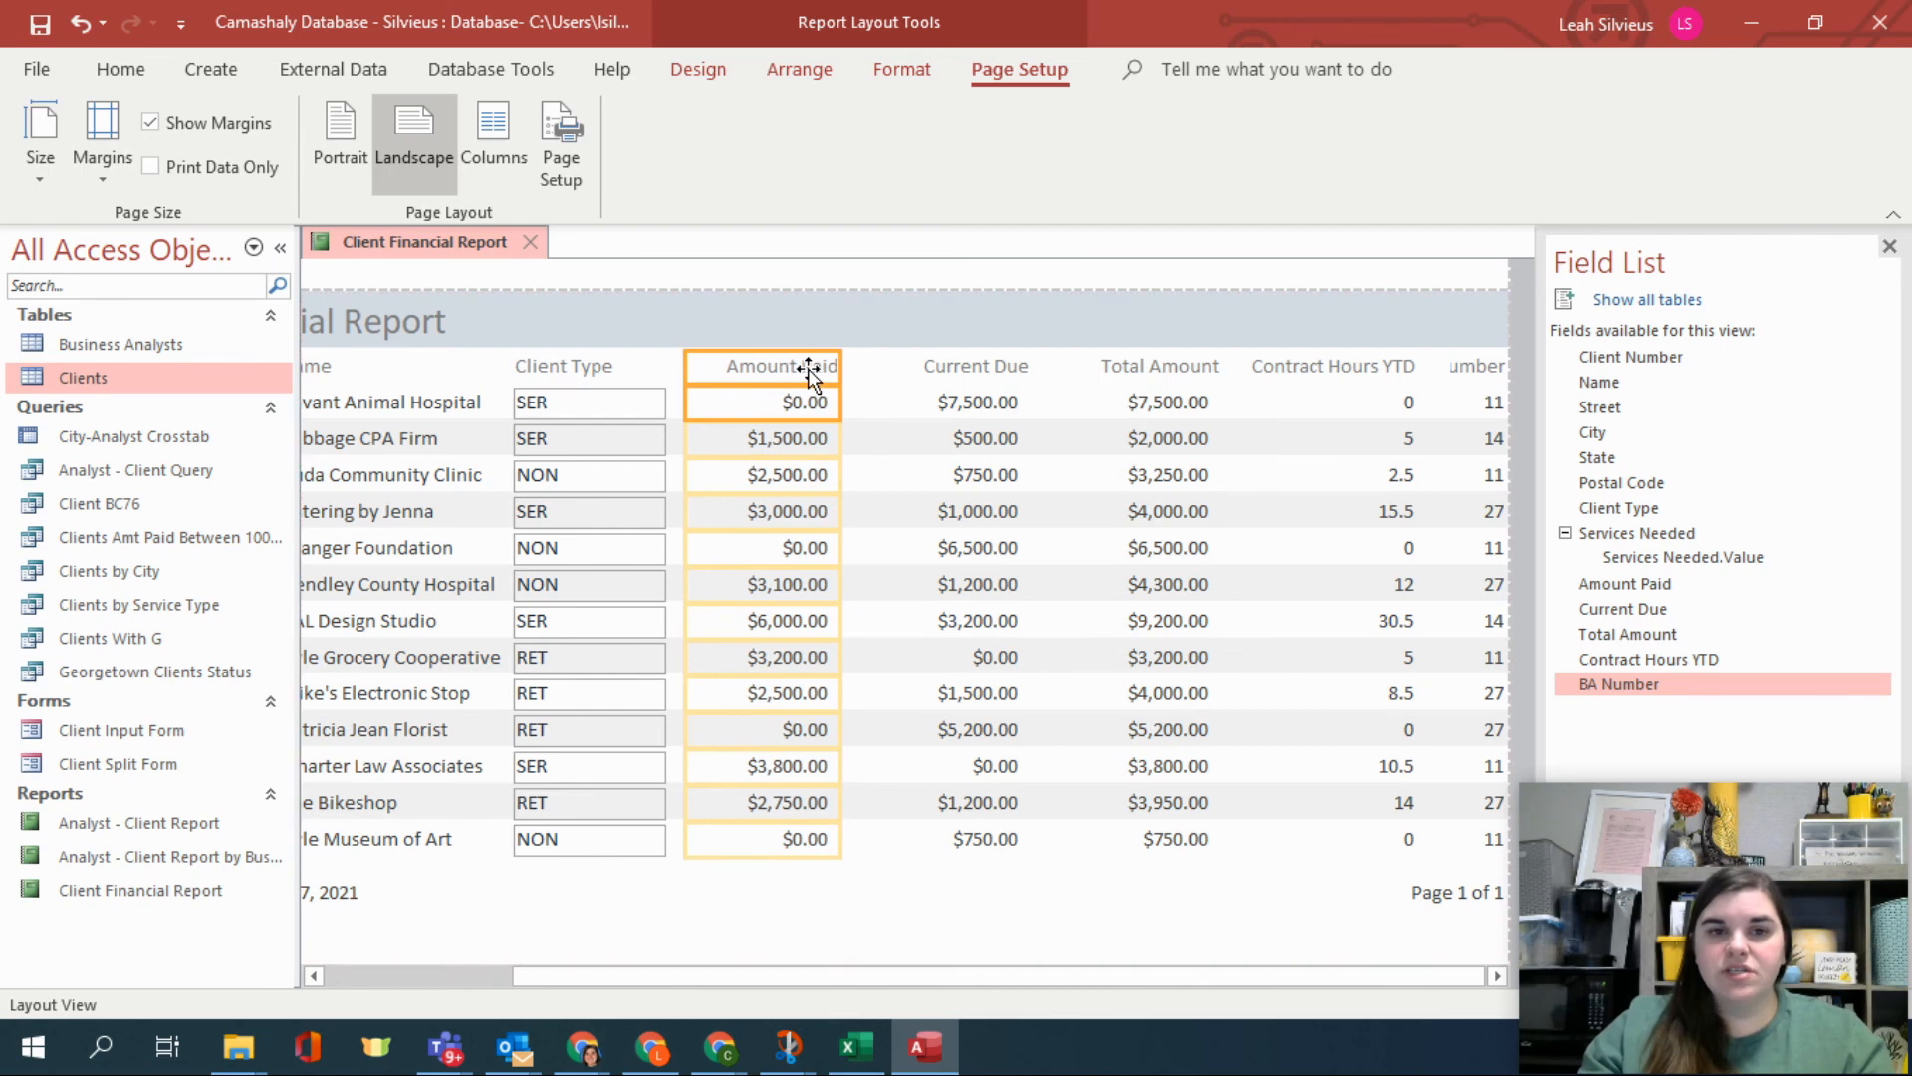
pyautogui.click(946, 376)
pyautogui.keyDown('shift'); pyautogui.click(942, 404); pyautogui.keyUp('shift')
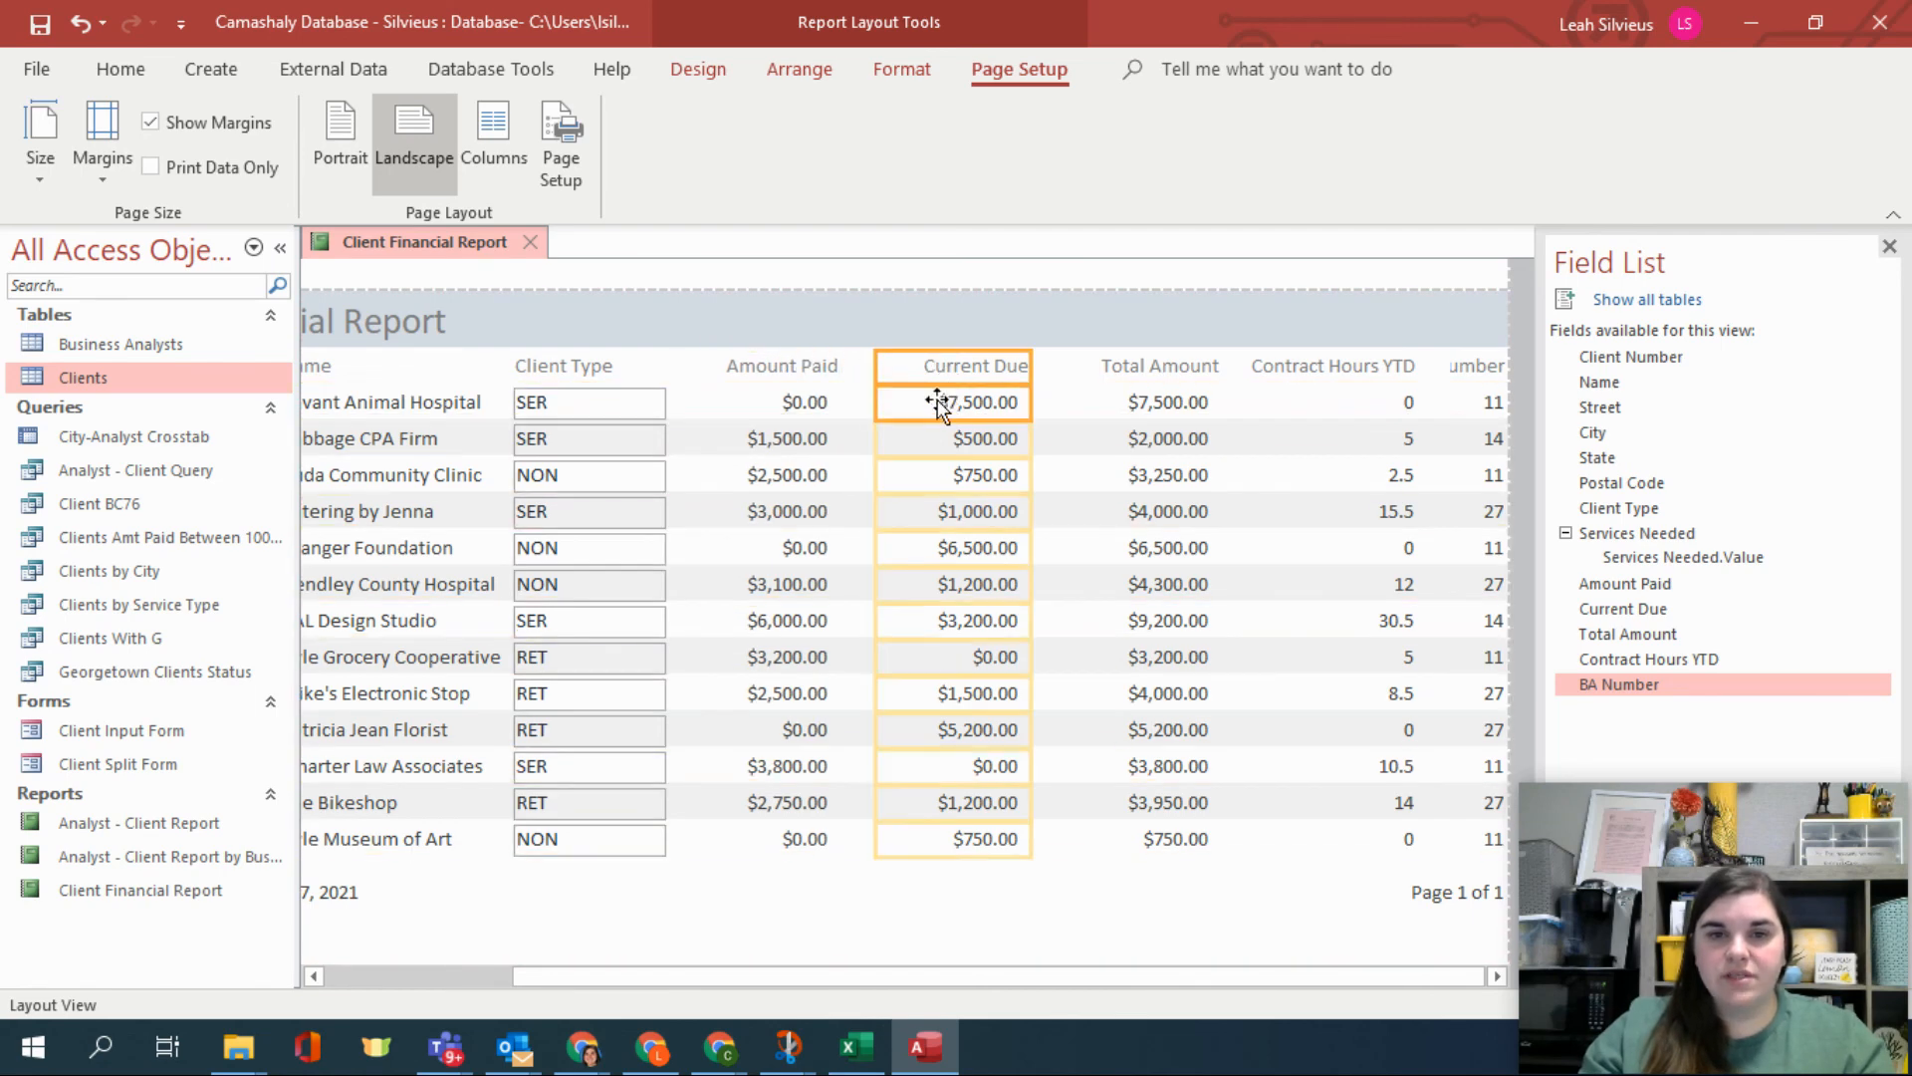
pyautogui.moveTo(915, 371); pyautogui.dragTo(882, 370)
# Move the Total Amount column closer to Current Due and the Contract Hours YTD column closer to Total Amount.
pyautogui.click(1186, 370)
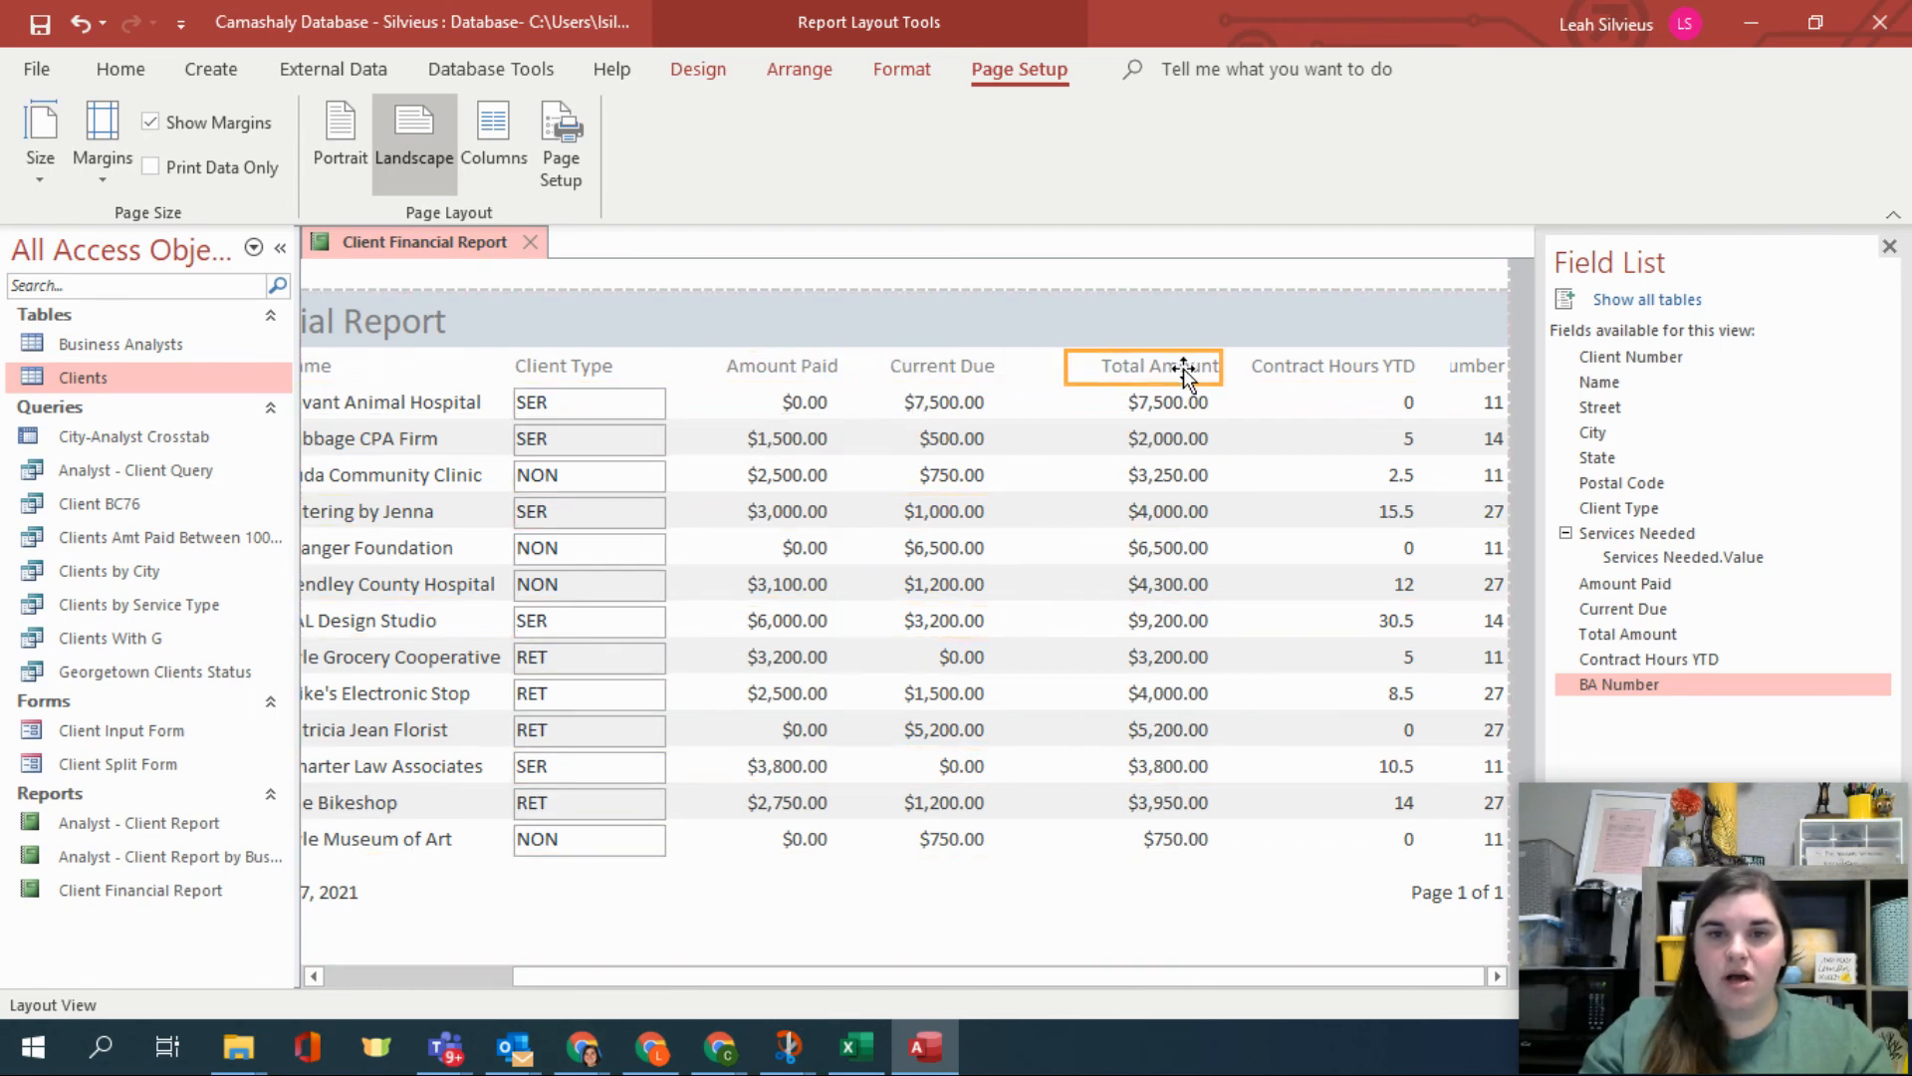
pyautogui.keyDown('shift'); pyautogui.click(1189, 398); pyautogui.keyUp('shift')
pyautogui.moveTo(1092, 371); pyautogui.dragTo(1106, 371)
pyautogui.click(1323, 367)
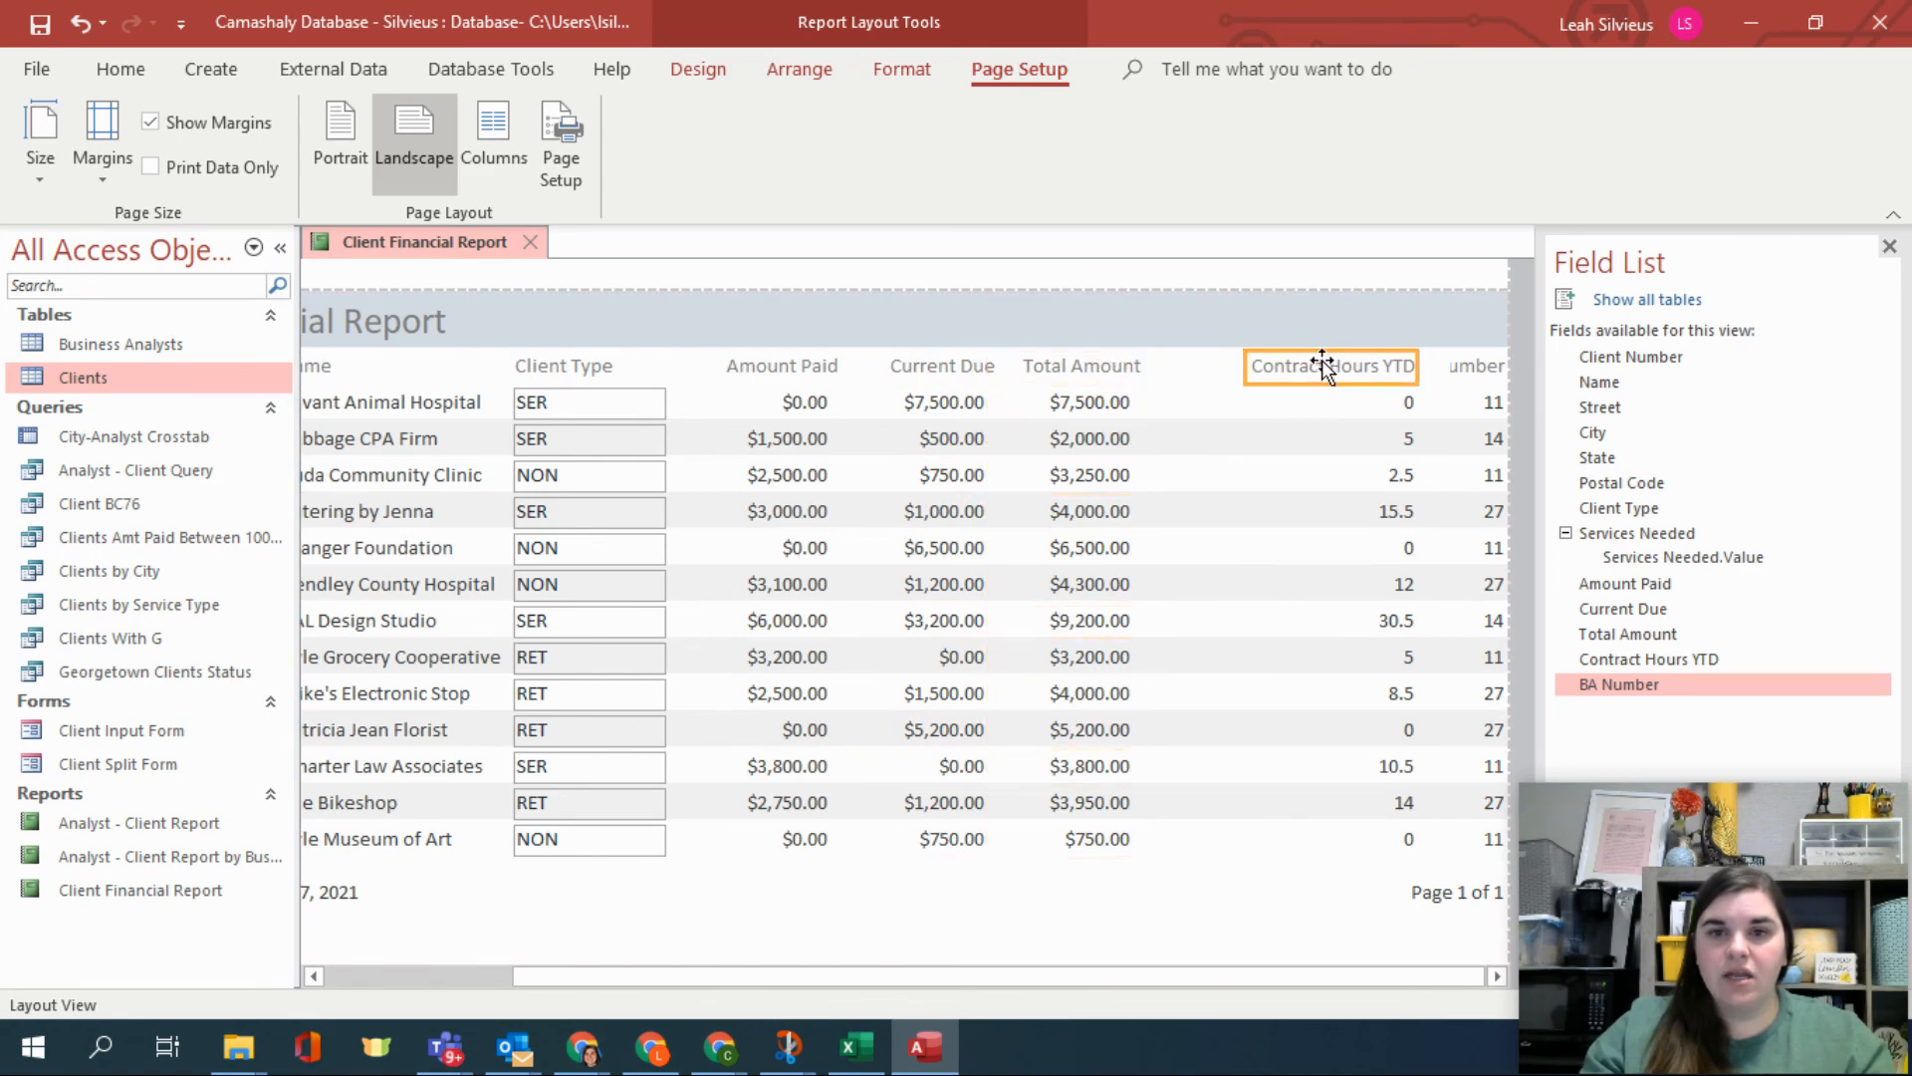
pyautogui.keyDown('shift'); pyautogui.click(1333, 399); pyautogui.keyUp('shift')
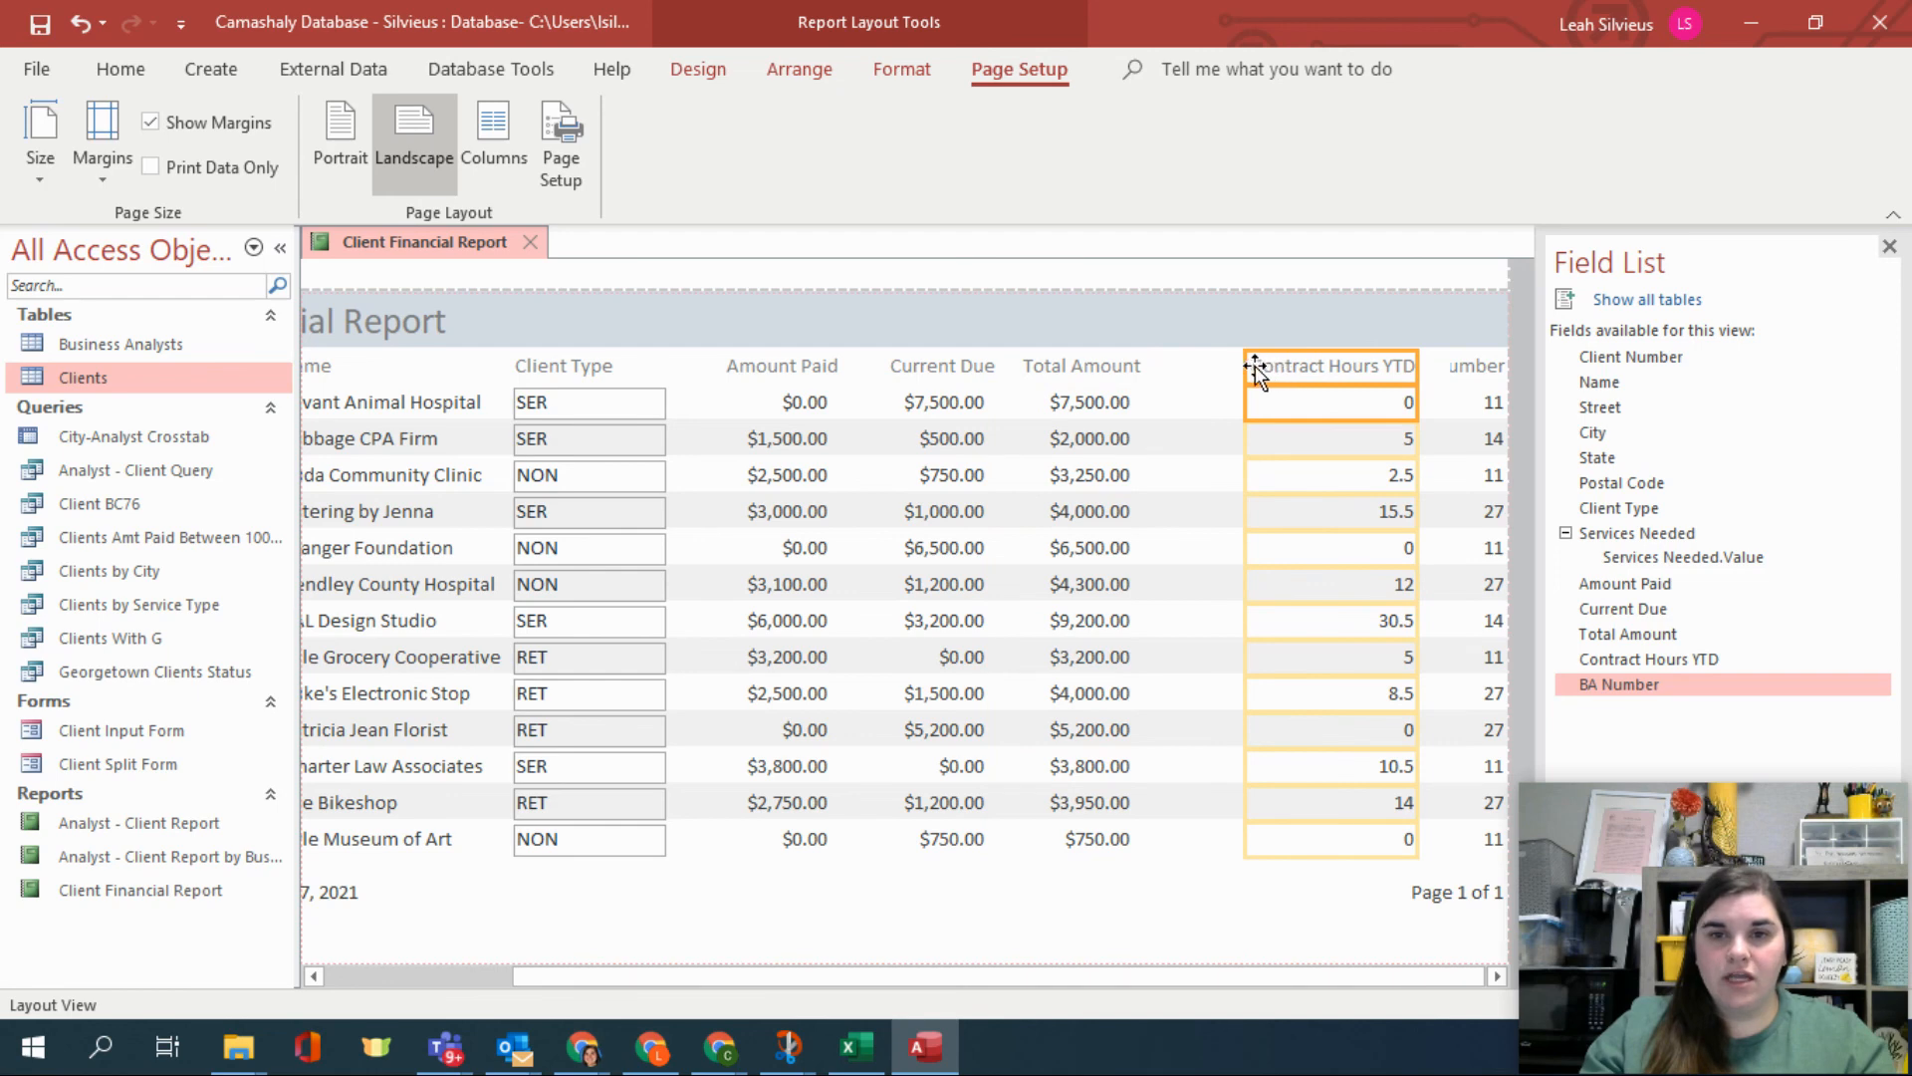
pyautogui.moveTo(1255, 366); pyautogui.dragTo(1252, 363)
# Widen the BA Number column on its left side so that its full heading fits.
pyautogui.click(1454, 367)
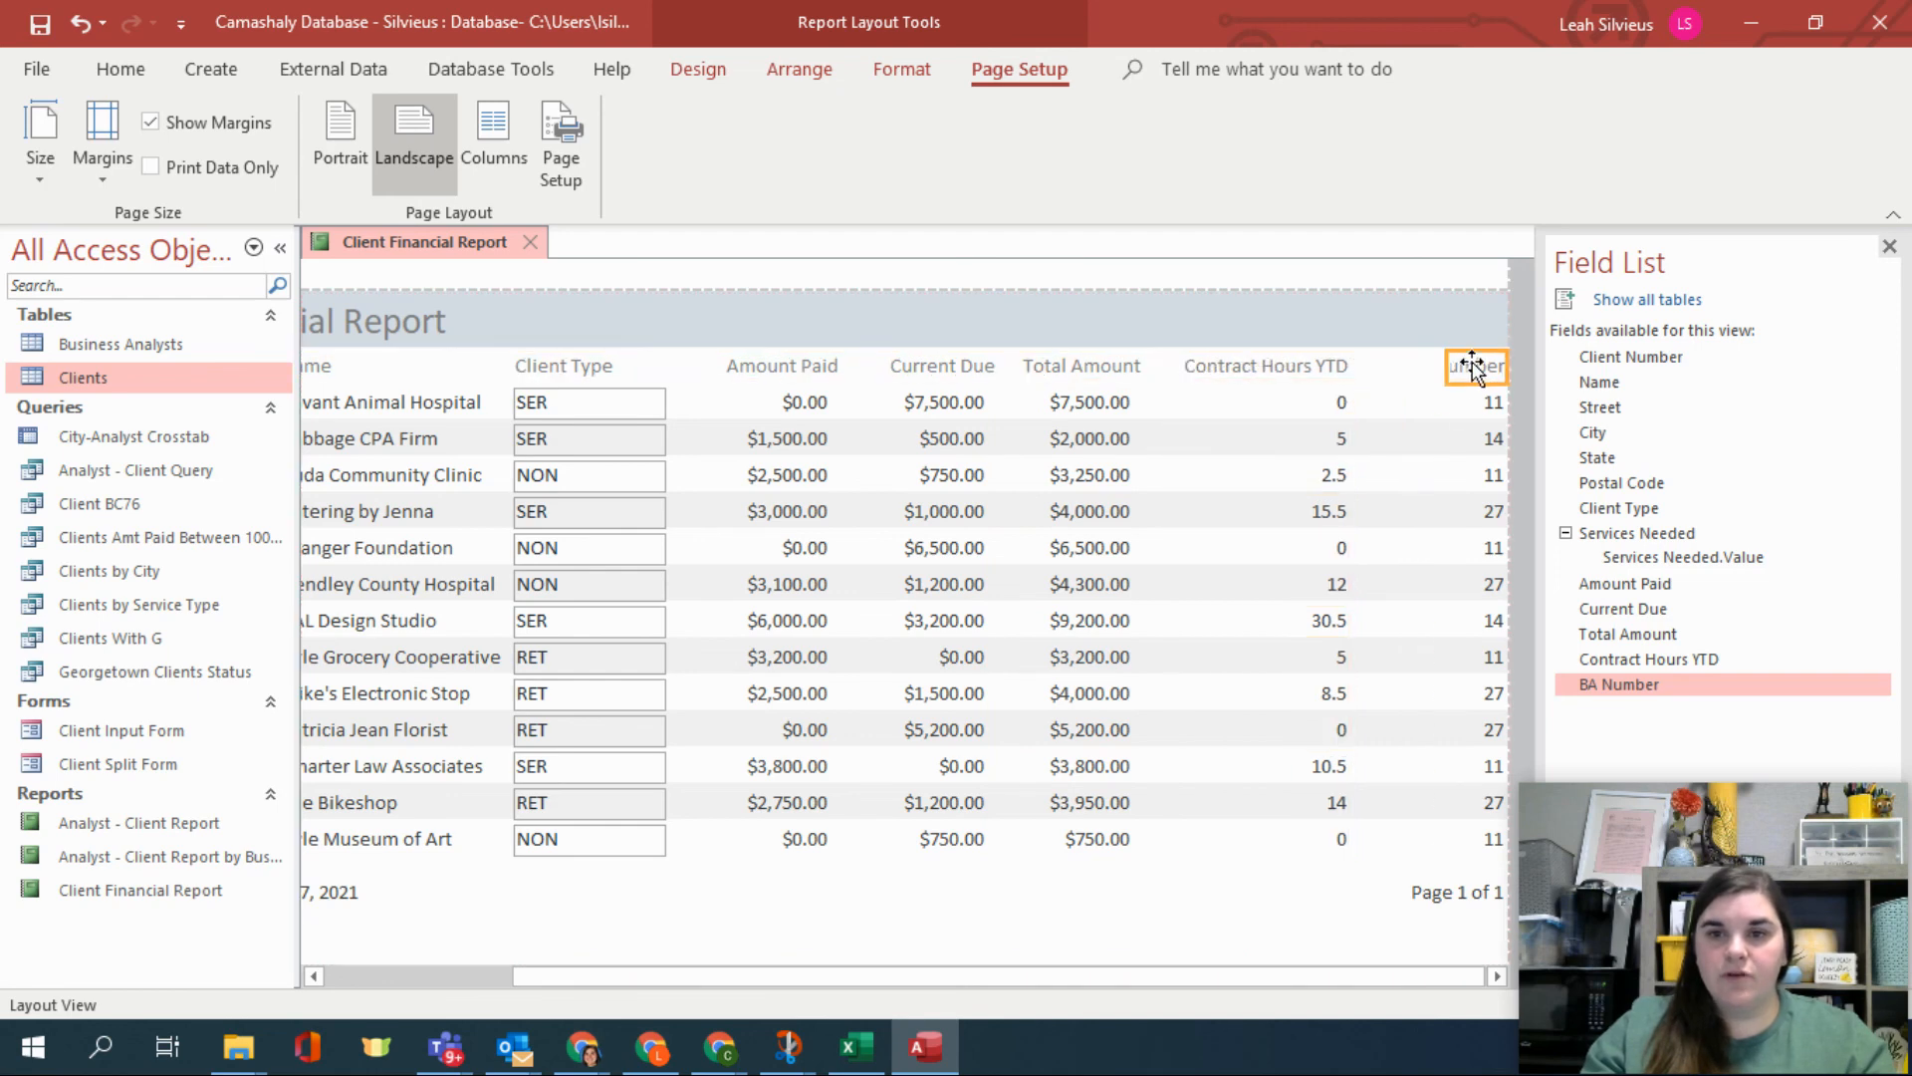
pyautogui.keyDown('shift'); pyautogui.click(1480, 403); pyautogui.keyUp('shift')
pyautogui.moveTo(1445, 401); pyautogui.dragTo(1384, 396)
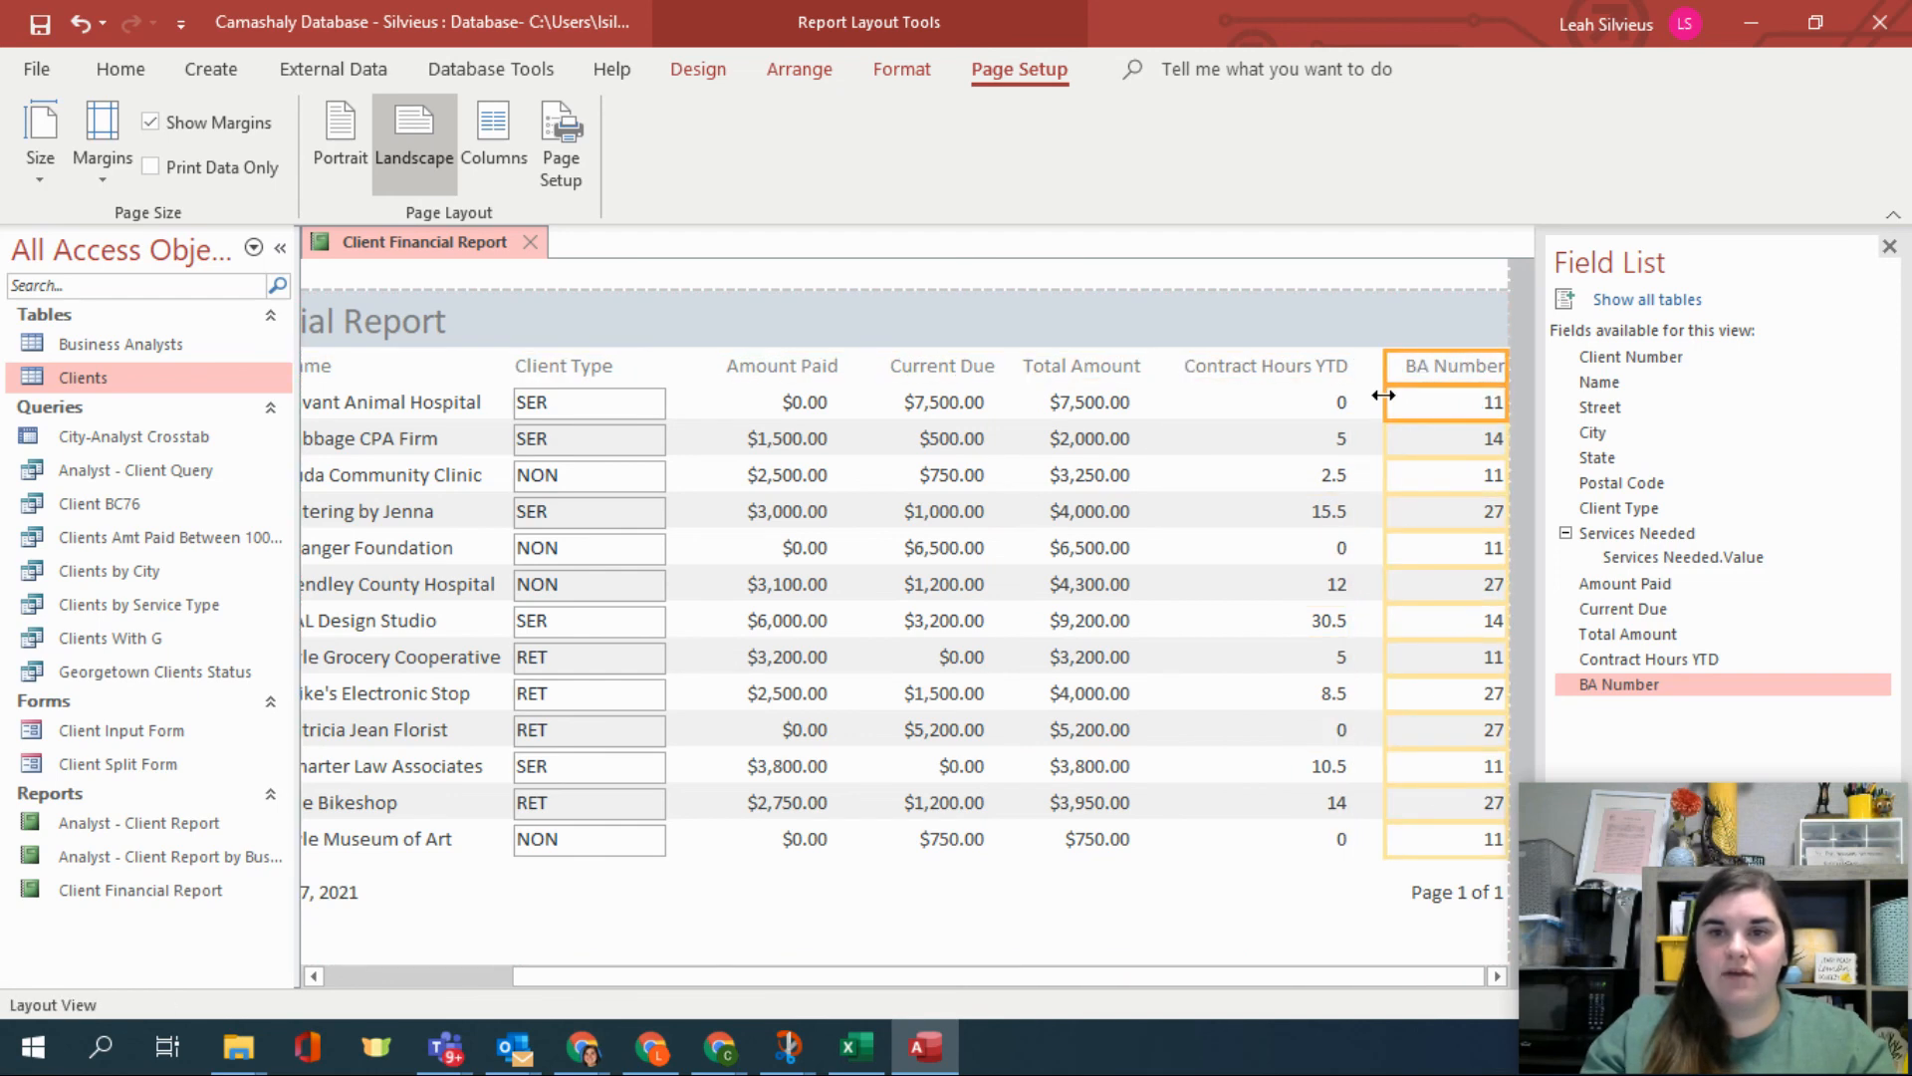
# Close the Field List so the report is shown across its full width.
pyautogui.click(1217, 592)
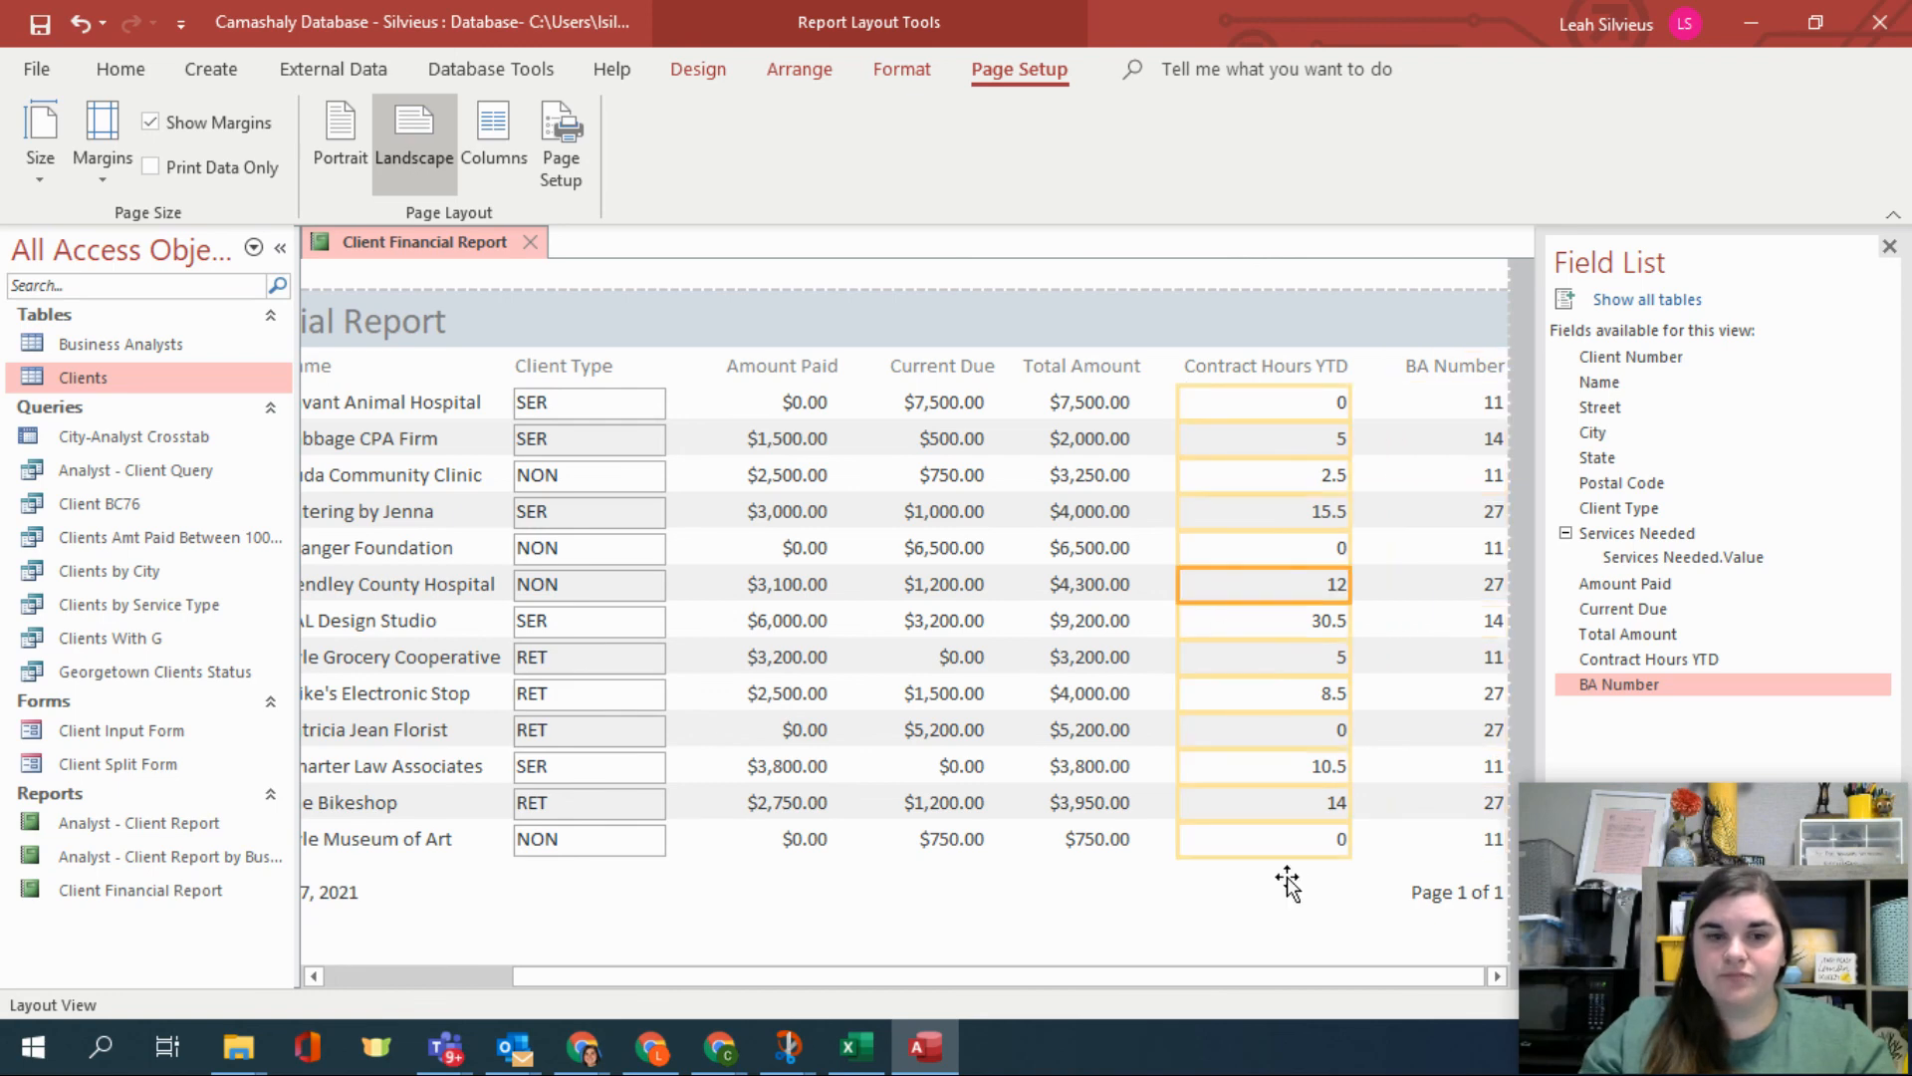
pyautogui.moveTo(1226, 974); pyautogui.dragTo(1008, 997)
pyautogui.click(1890, 246)
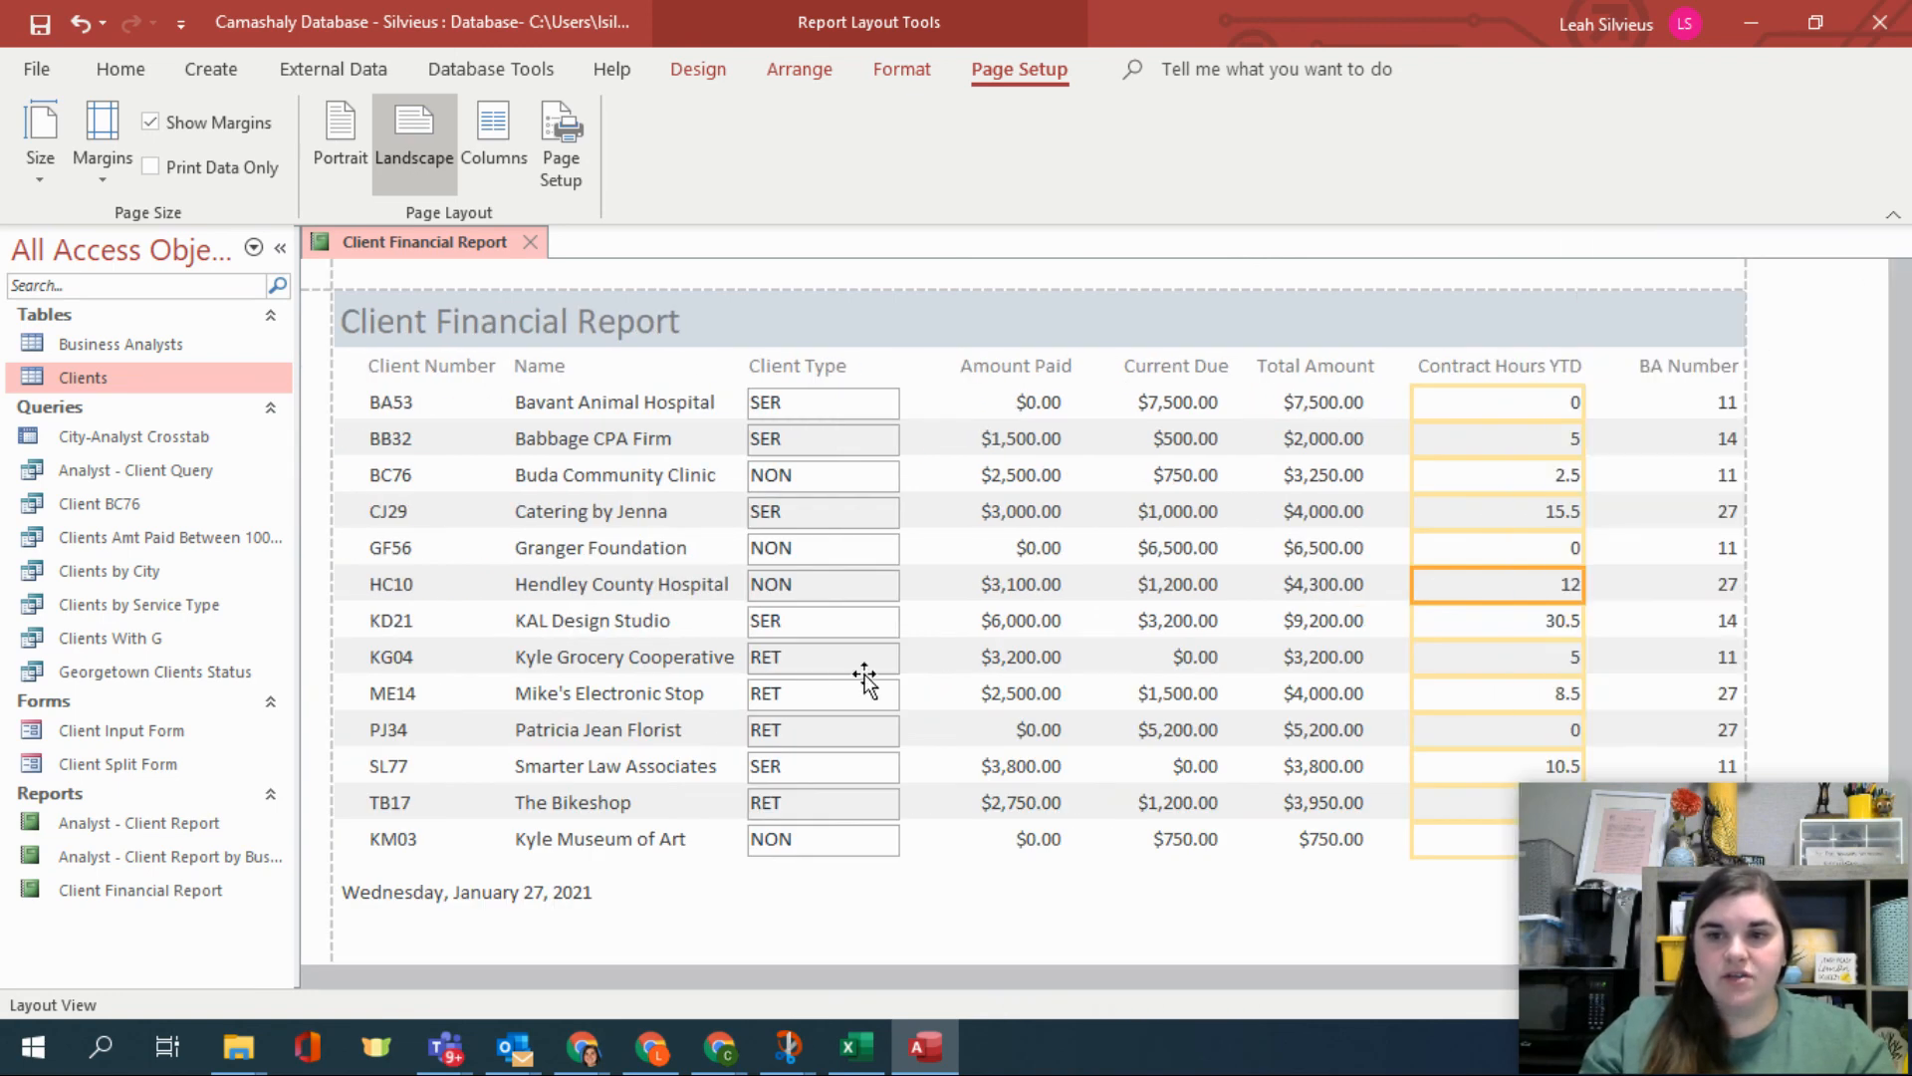